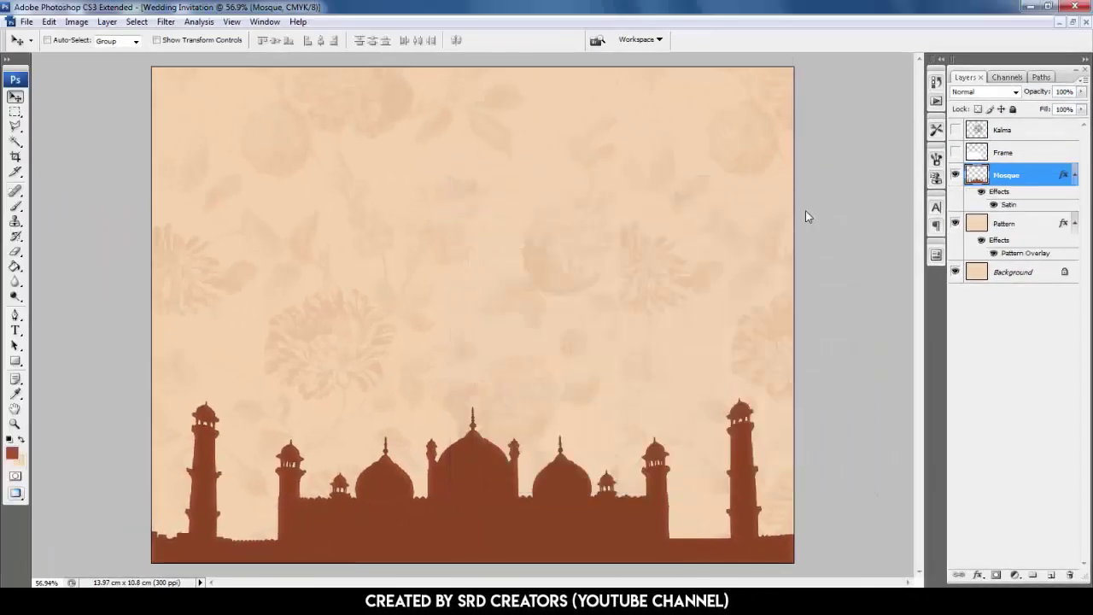
- Show the Frame layer, centre it on the canvas and raise it straight up clear of the mosque's central dome
{"action": "left_click", "coordinate": [990, 154]}
{"action": "key", "text": "ctrl+a"}
{"action": "left_click", "coordinate": [956, 153]}
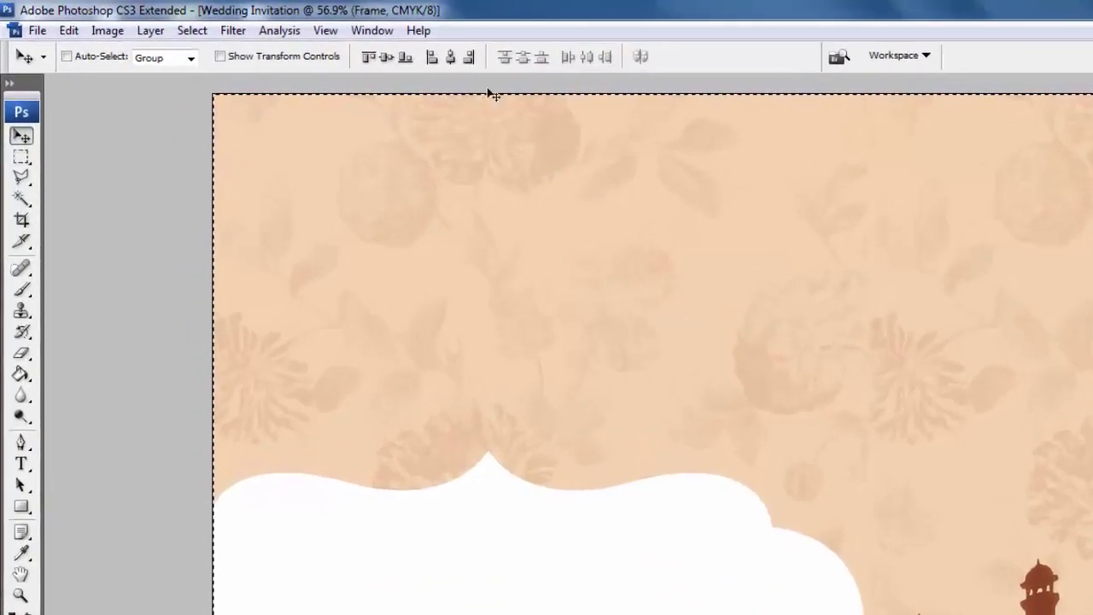
{"action": "left_click", "coordinate": [450, 58]}
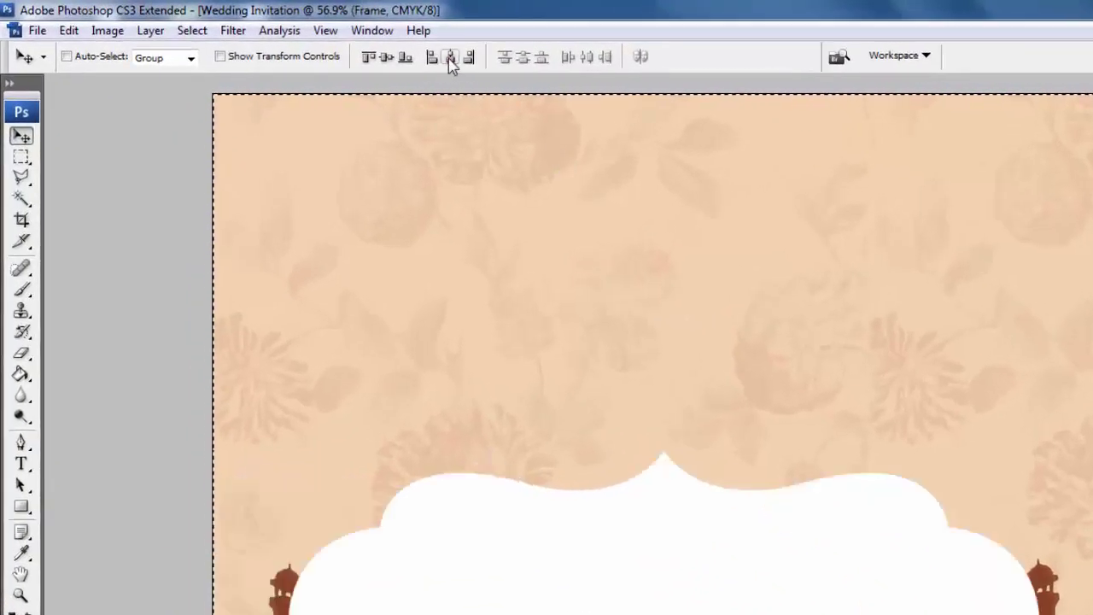
{"action": "left_click", "coordinate": [386, 62]}
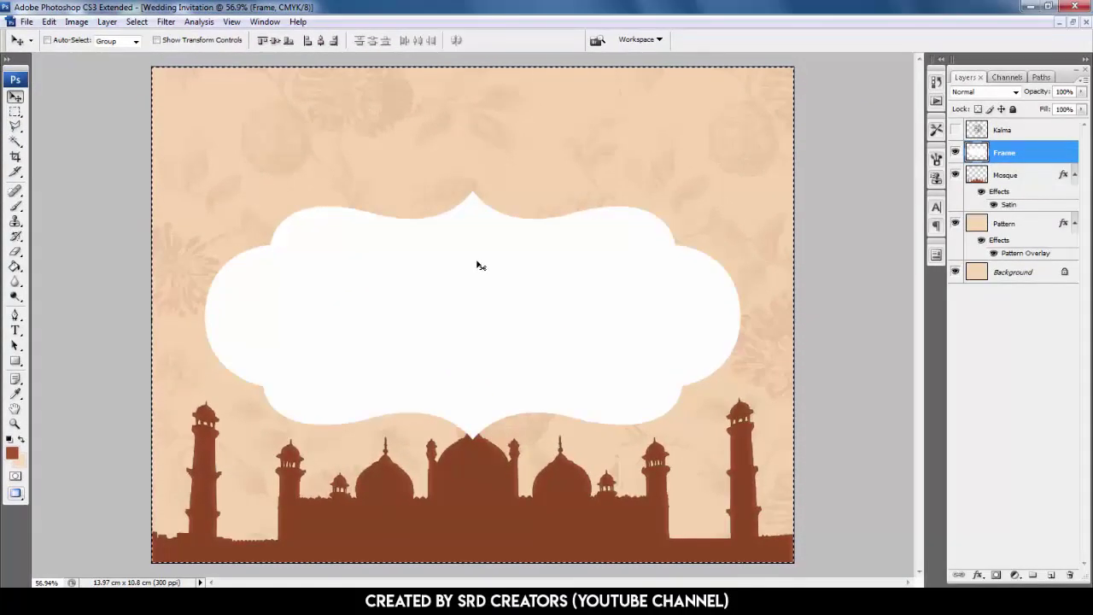
{"action": "key", "text": "ctrl+d"}
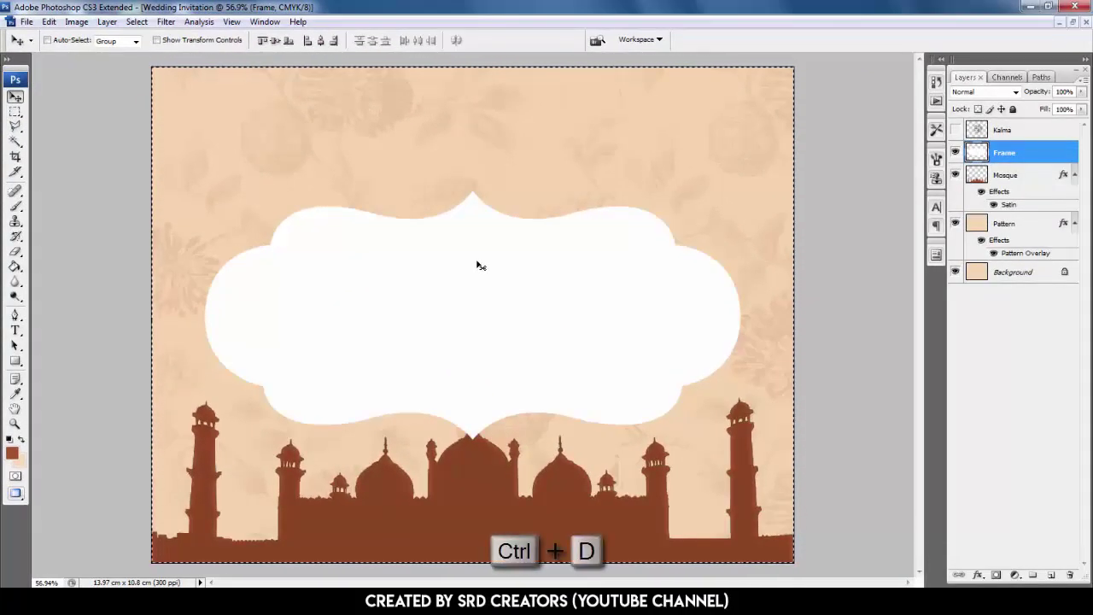
{"action": "key", "text": "shift"}
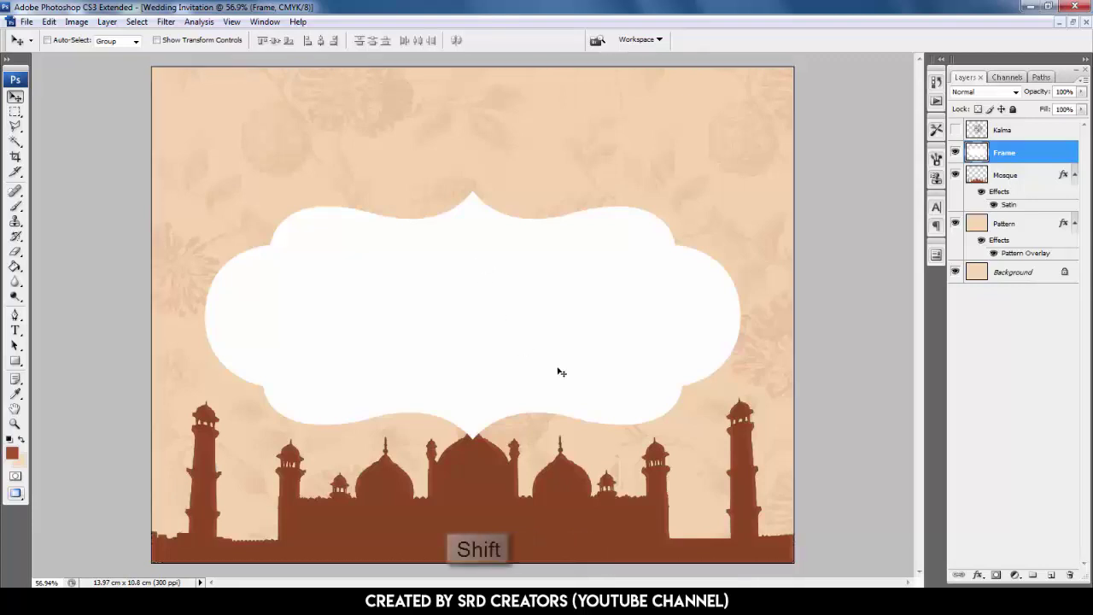
{"action": "left_click_drag", "start_coordinate": [544, 385], "coordinate": [550, 330]}
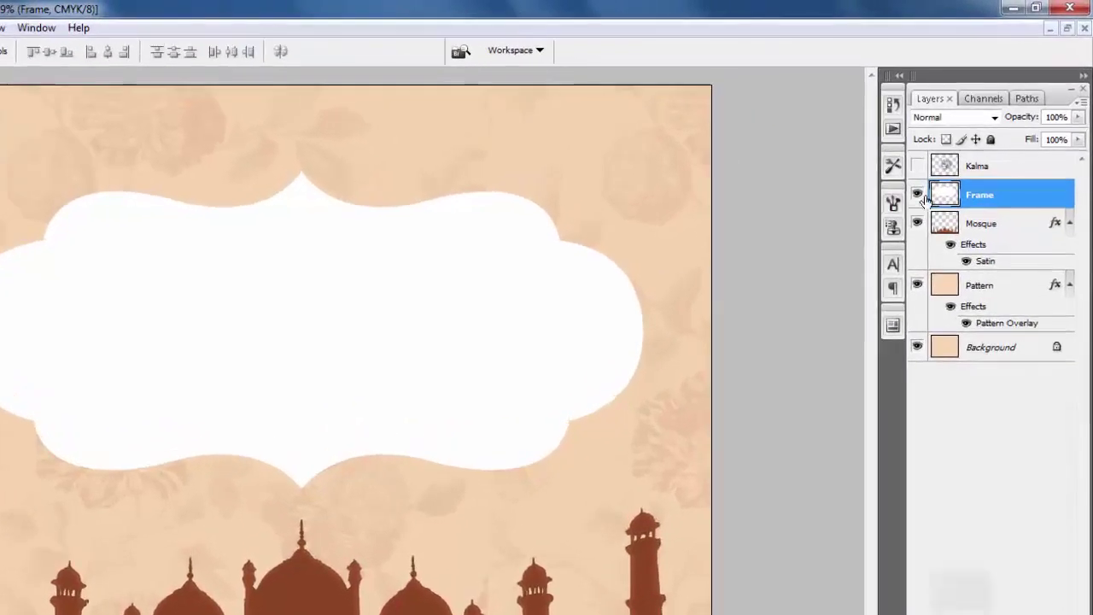
- Fill the white frame shape on the Frame layer with the brown foreground colour, leaving nothing selected
{"action": "left_click", "coordinate": [943, 195], "text": "ctrl"}
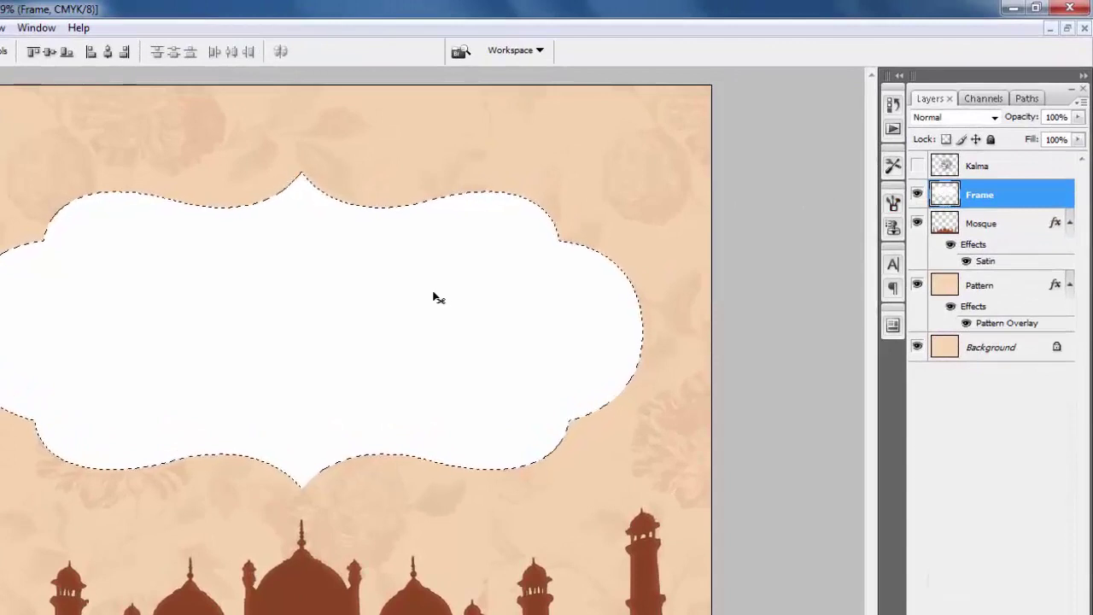
{"action": "key", "text": "alt+BackSpace"}
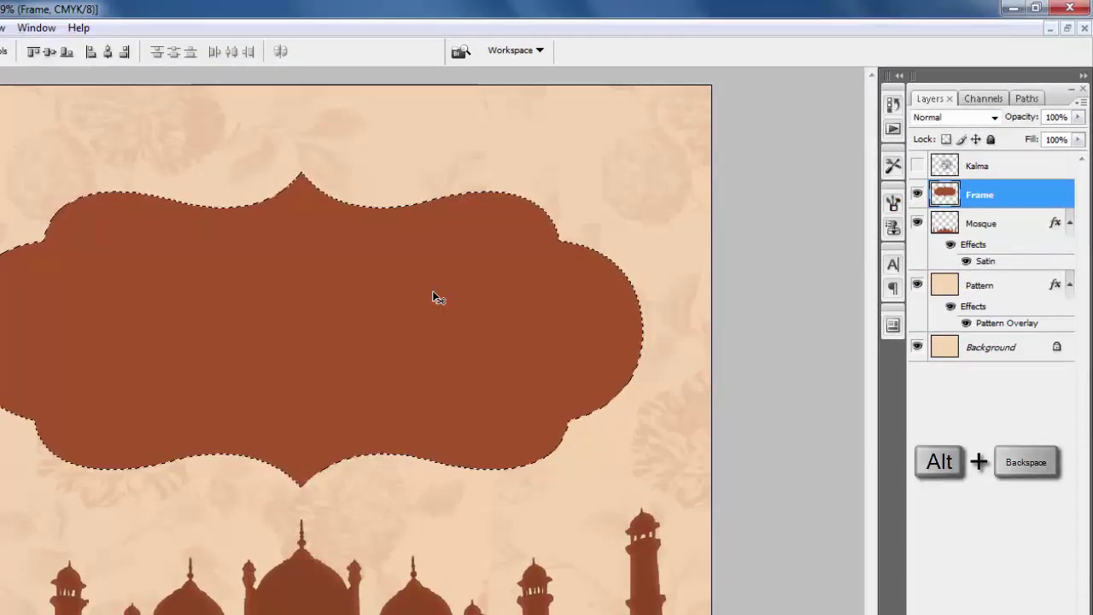
{"action": "key", "text": "ctrl+d"}
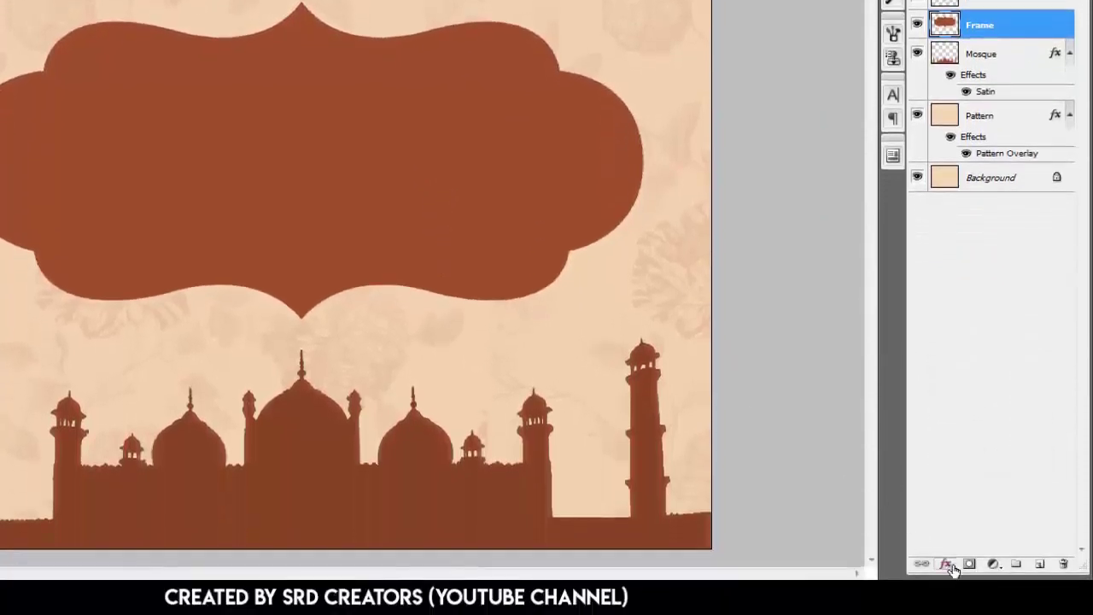
- Add a 7 px outside Stroke to the Frame layer in the beige background colour f4d7b0
{"action": "left_click", "coordinate": [946, 565]}
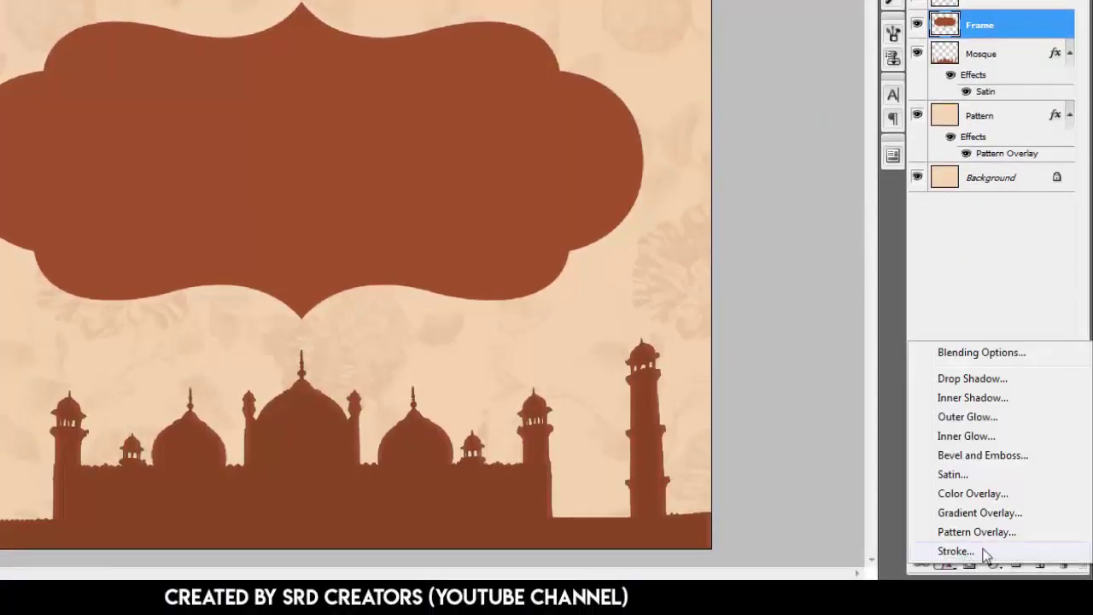
{"action": "left_click", "coordinate": [984, 553]}
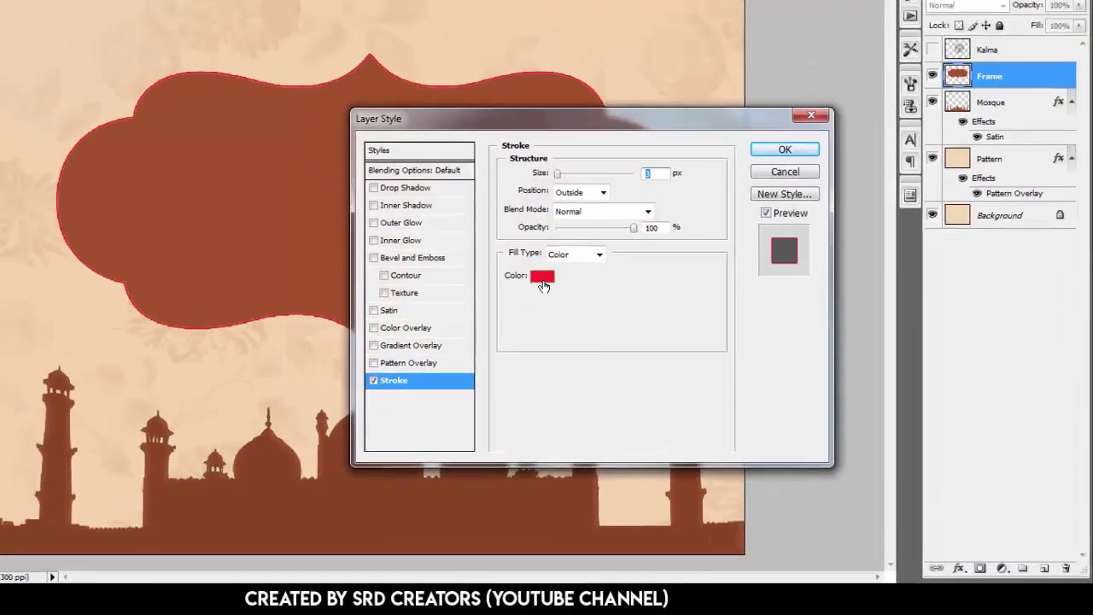
{"action": "left_click", "coordinate": [490, 246]}
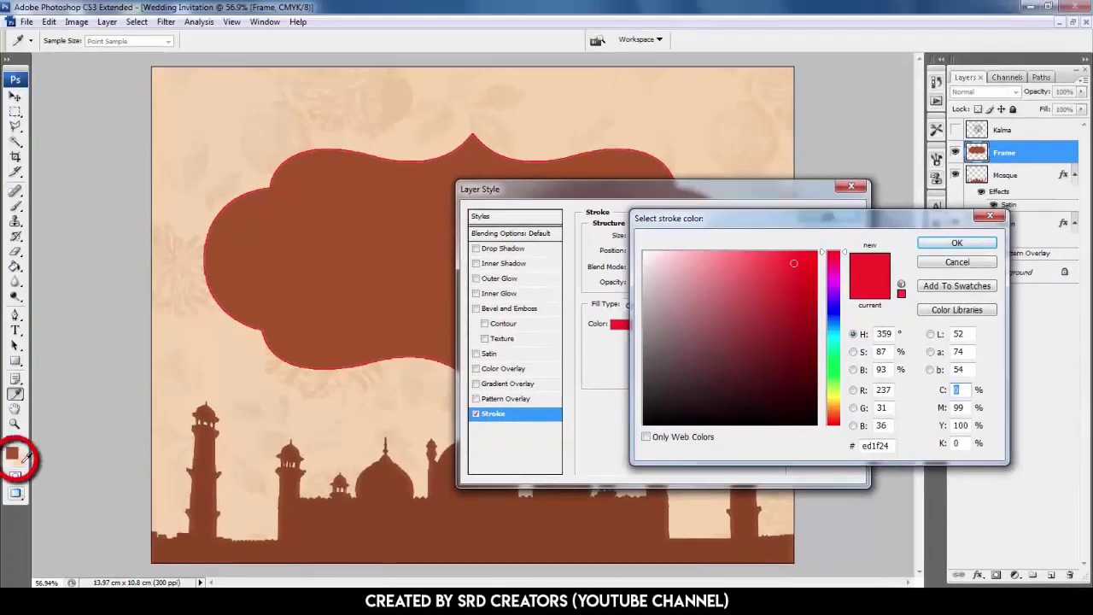
{"action": "left_click", "coordinate": [23, 464]}
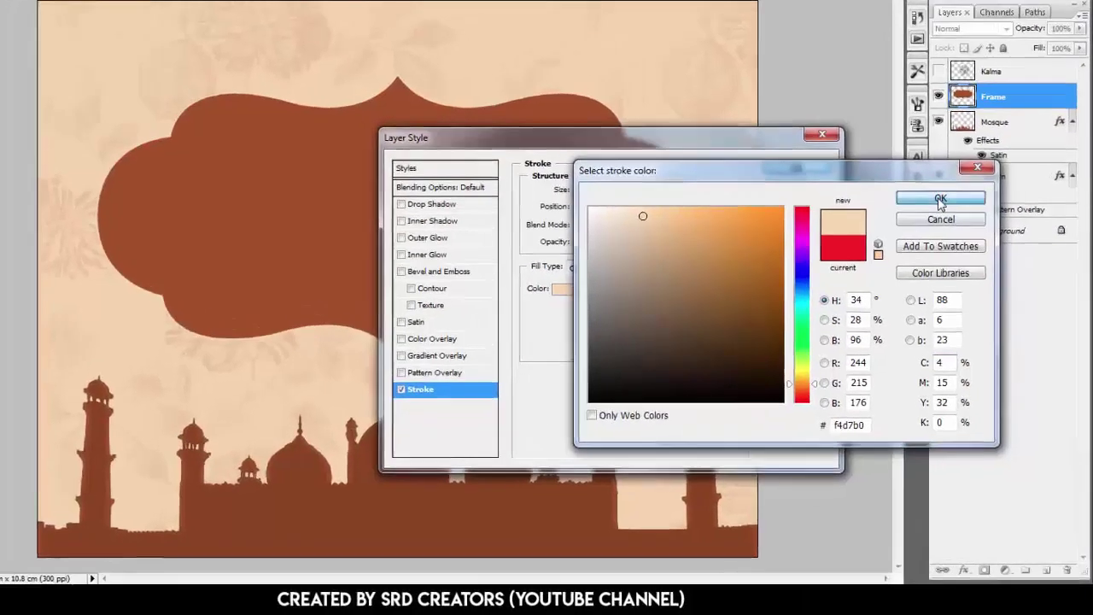
{"action": "left_click", "coordinate": [957, 245]}
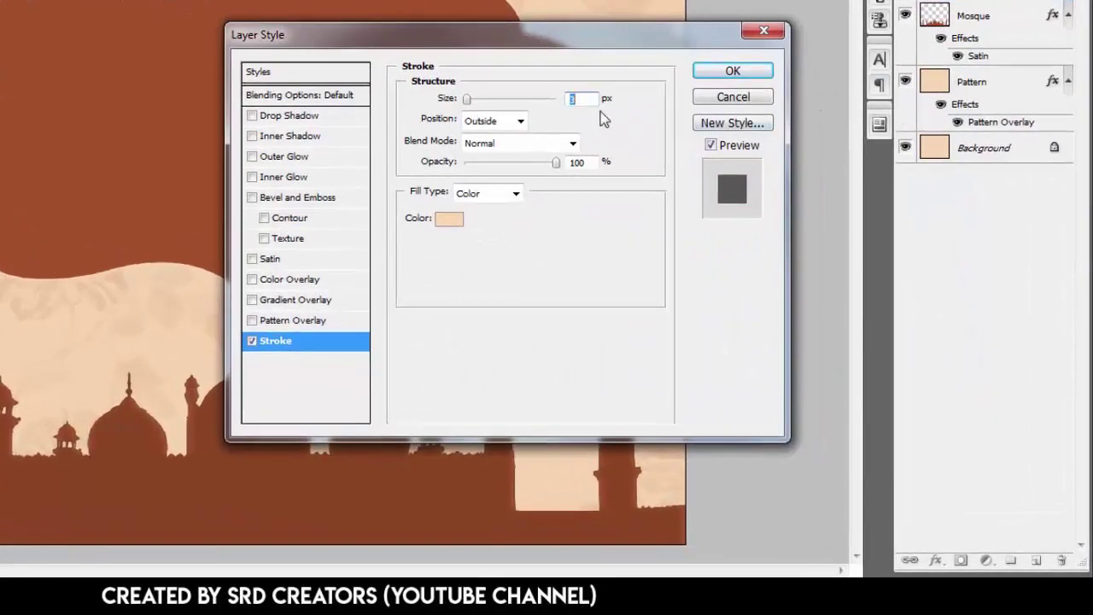
{"action": "type", "text": "7"}
- Add a Pattern Overlay to the Frame layer using the peach floral pattern at 54% opacity and 51% scale
{"action": "left_click", "coordinate": [312, 326]}
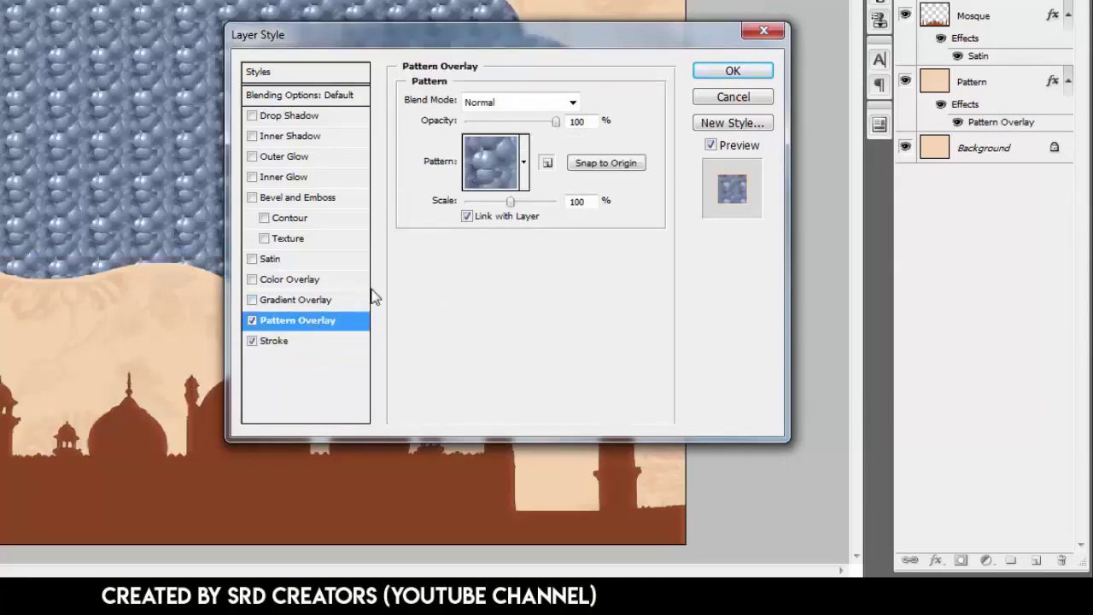
{"action": "left_click", "coordinate": [492, 169]}
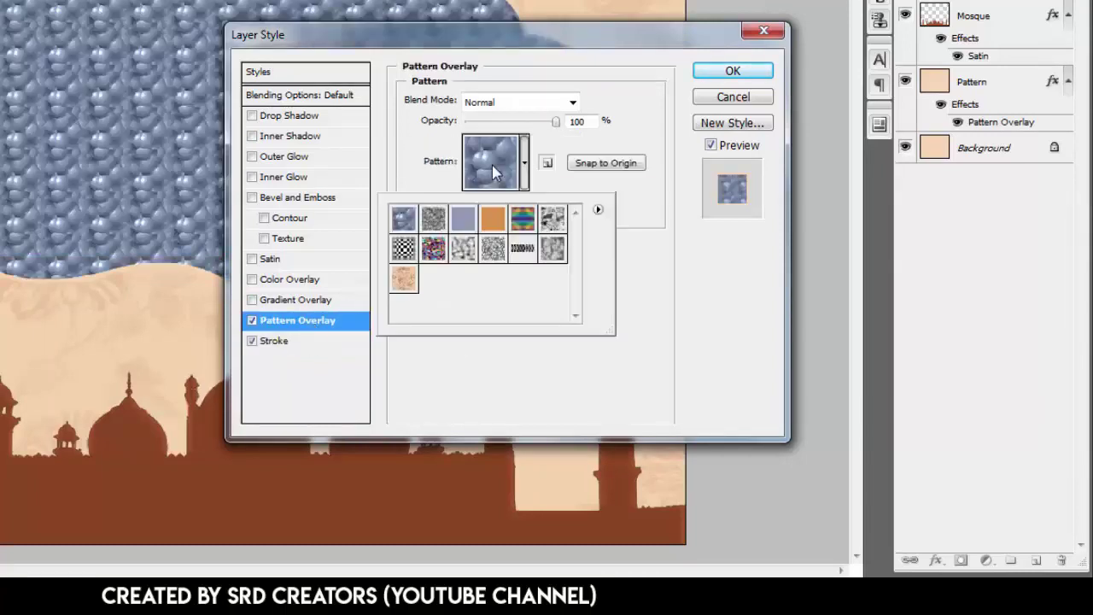
{"action": "left_click", "coordinate": [410, 281]}
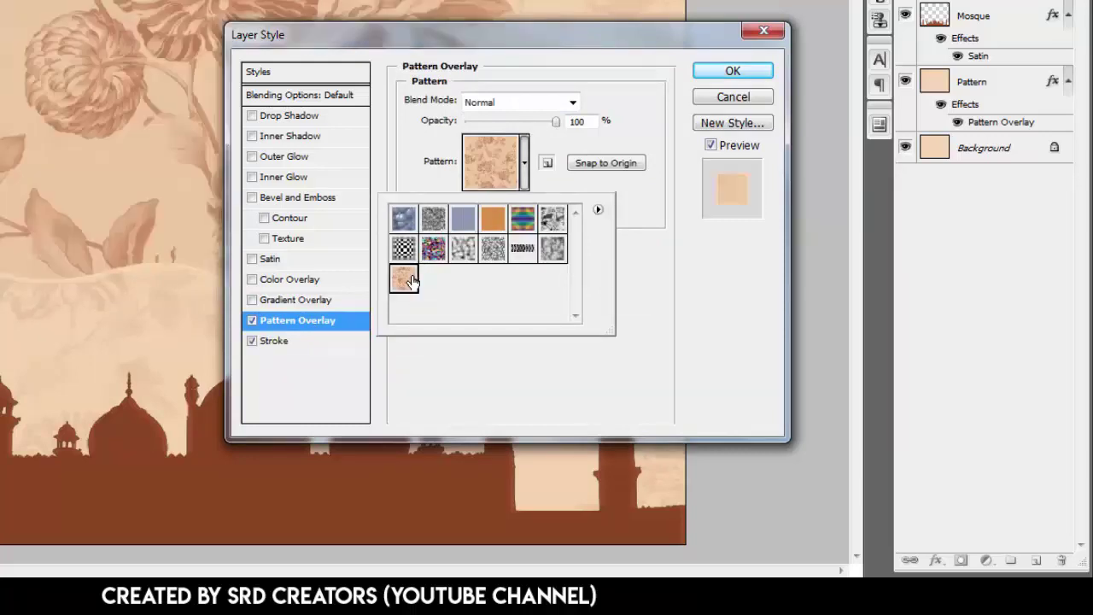
{"action": "left_click", "coordinate": [677, 282]}
{"action": "type", "text": "54"}
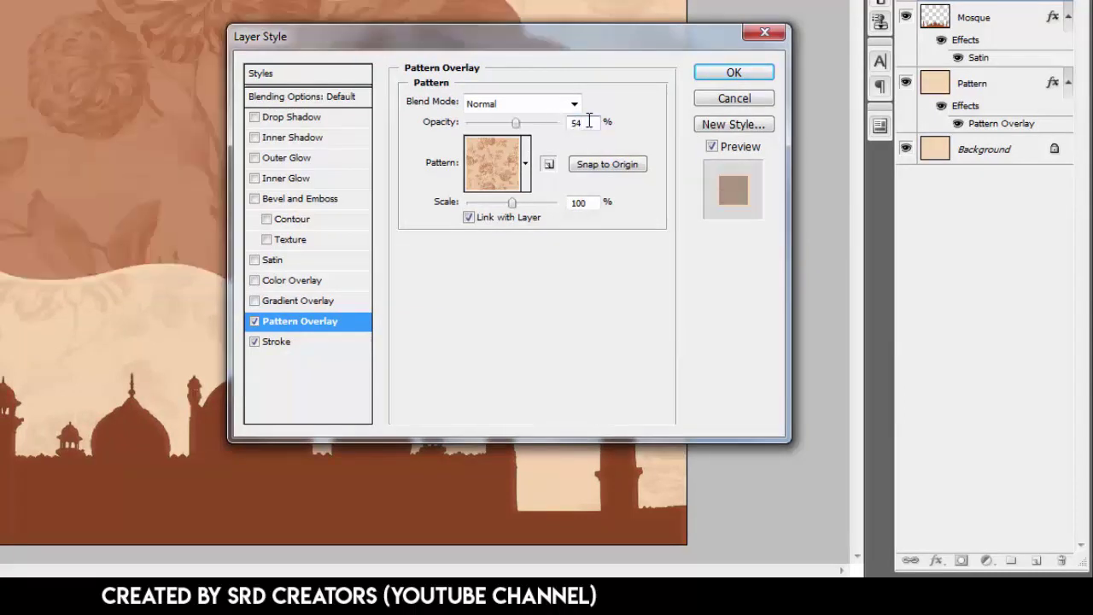
{"action": "double_click", "coordinate": [595, 203]}
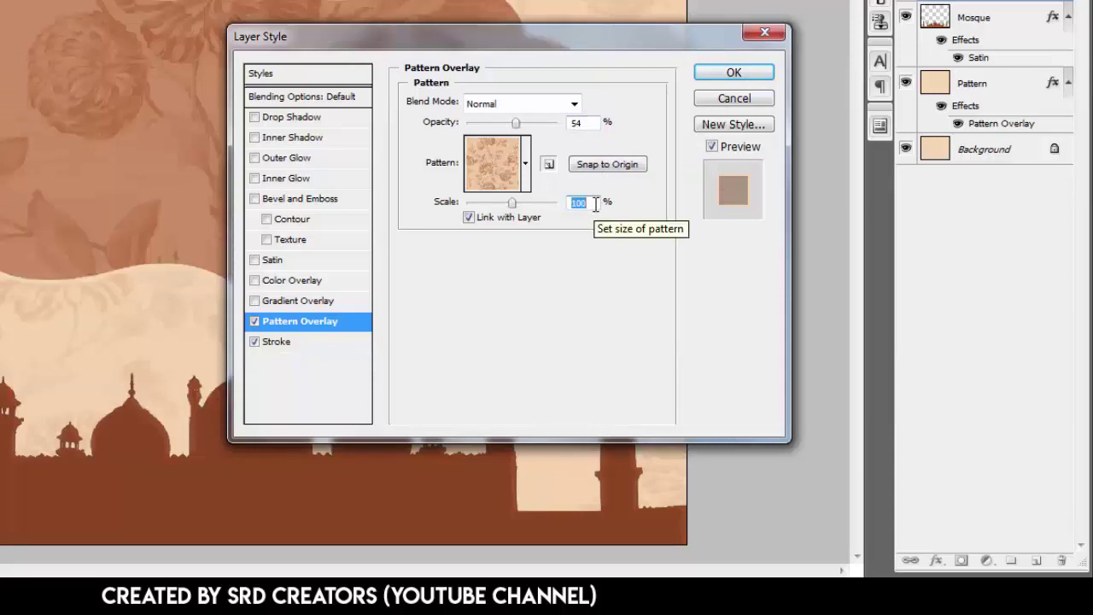
{"action": "type", "text": "51"}
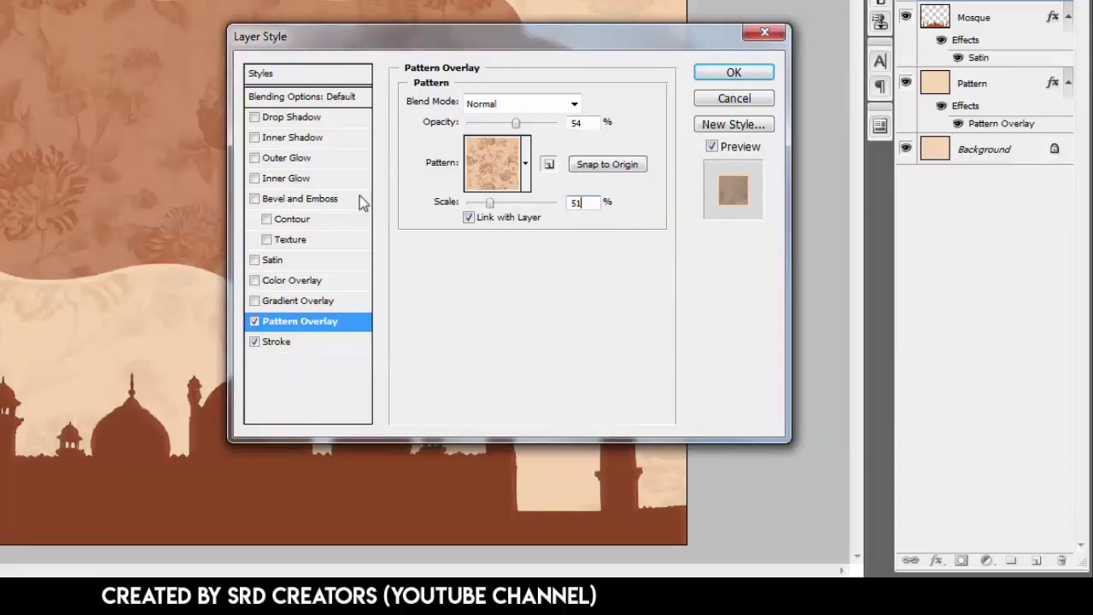
- Add a Drop Shadow with a size of 62 px to the Frame layer and apply the layer style
{"action": "left_click", "coordinate": [297, 121]}
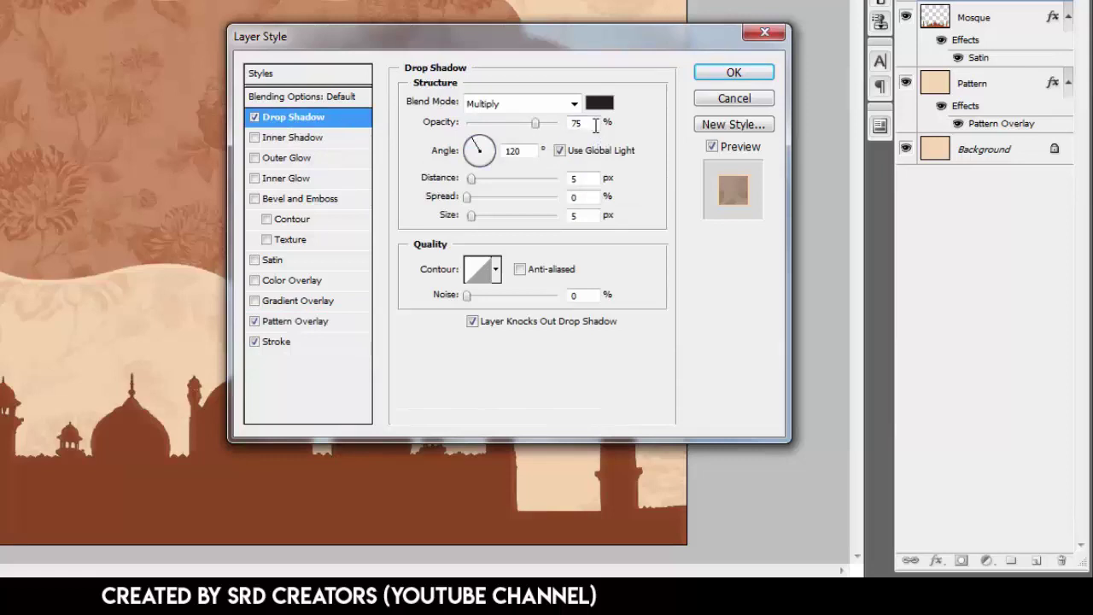
{"action": "left_click", "coordinate": [583, 215]}
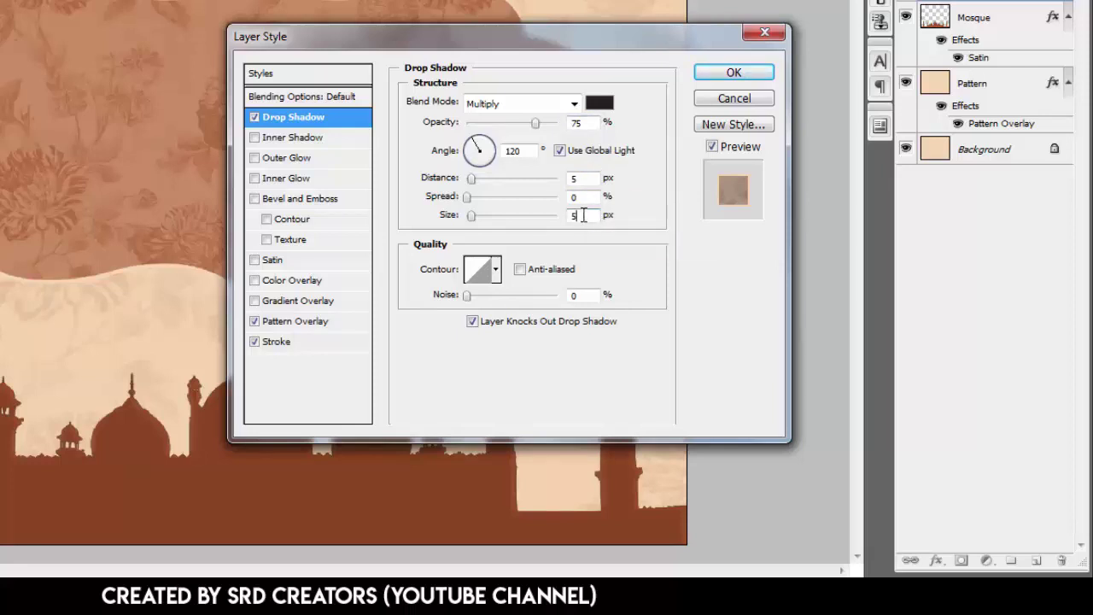
{"action": "type", "text": "62"}
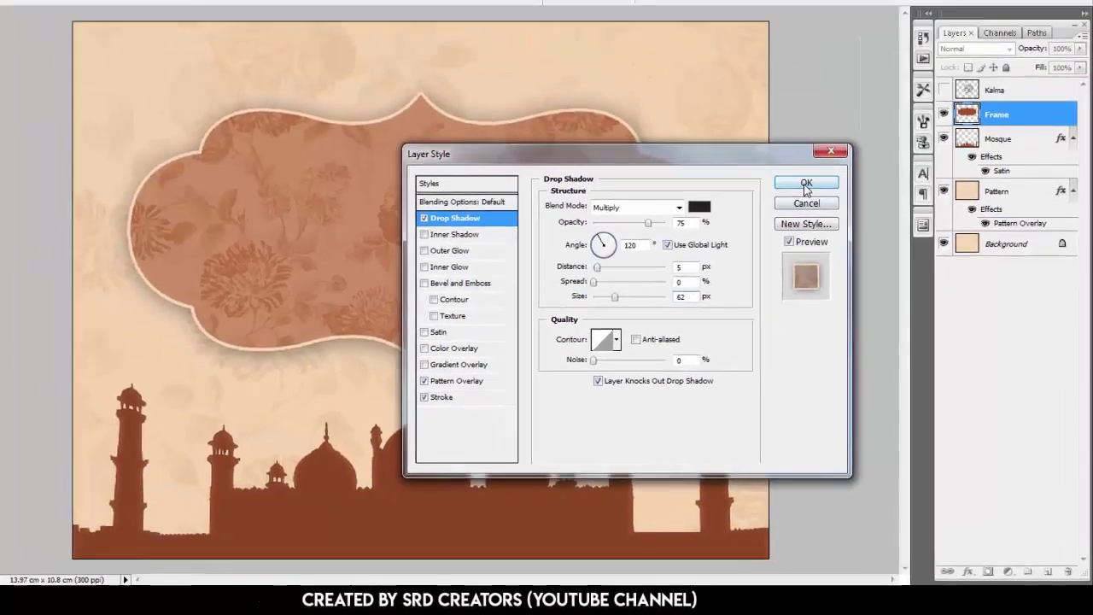
{"action": "left_click", "coordinate": [733, 71]}
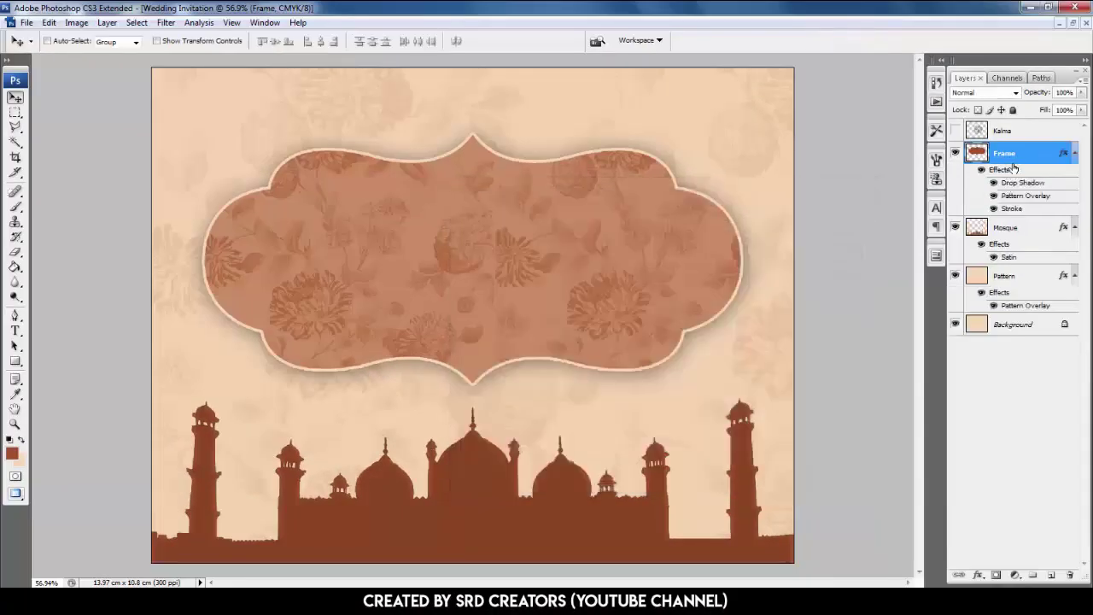
- Duplicate the Frame layer and hide the Pattern Overlay and Drop Shadow effects on the duplicate
{"action": "key", "text": "ctrl+j"}
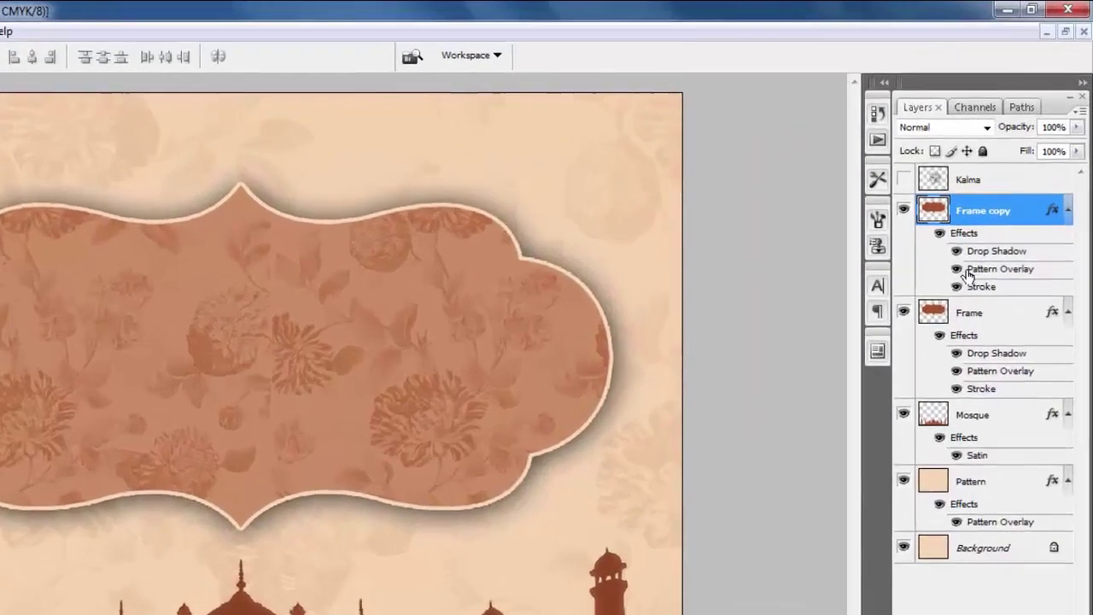
{"action": "left_click", "coordinate": [956, 269]}
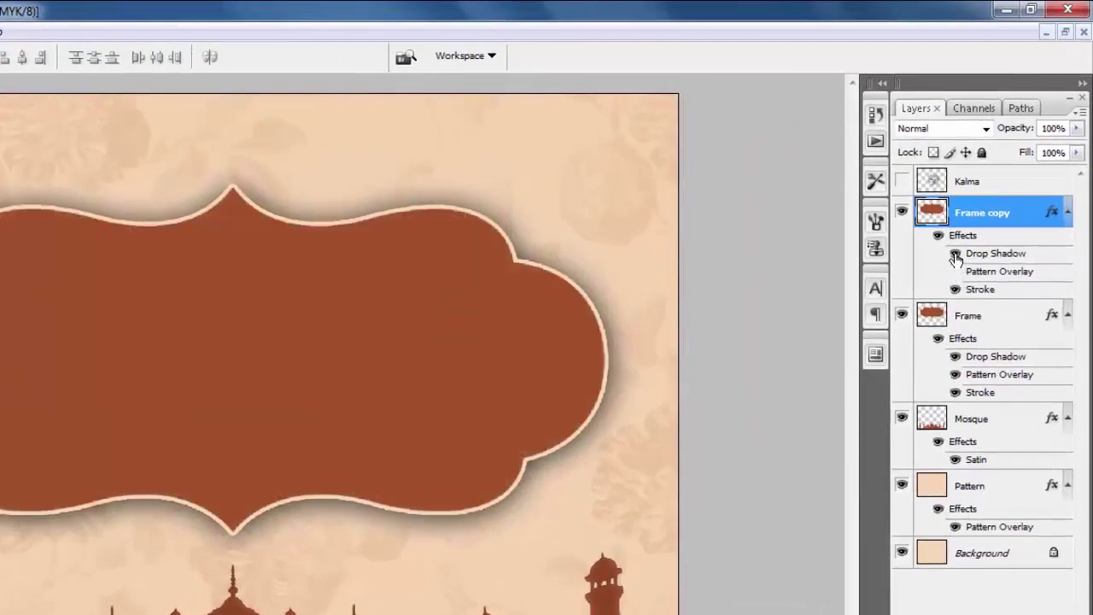
{"action": "left_click", "coordinate": [955, 255]}
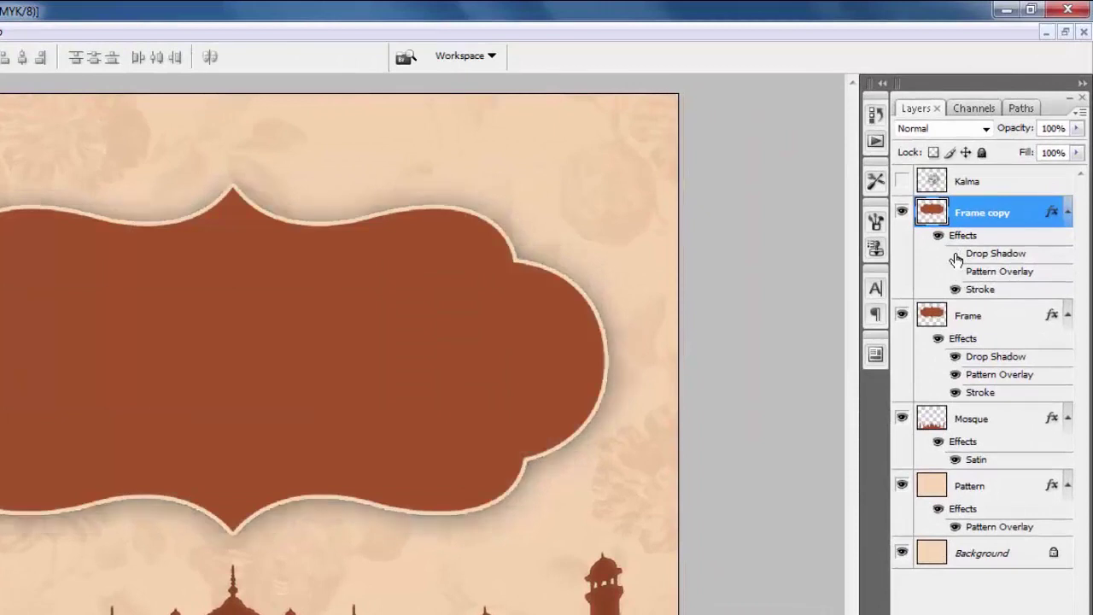
- Scale the duplicated frame to 92.7% width and 85.8% height about its centre
{"action": "key", "text": "ctrl+t"}
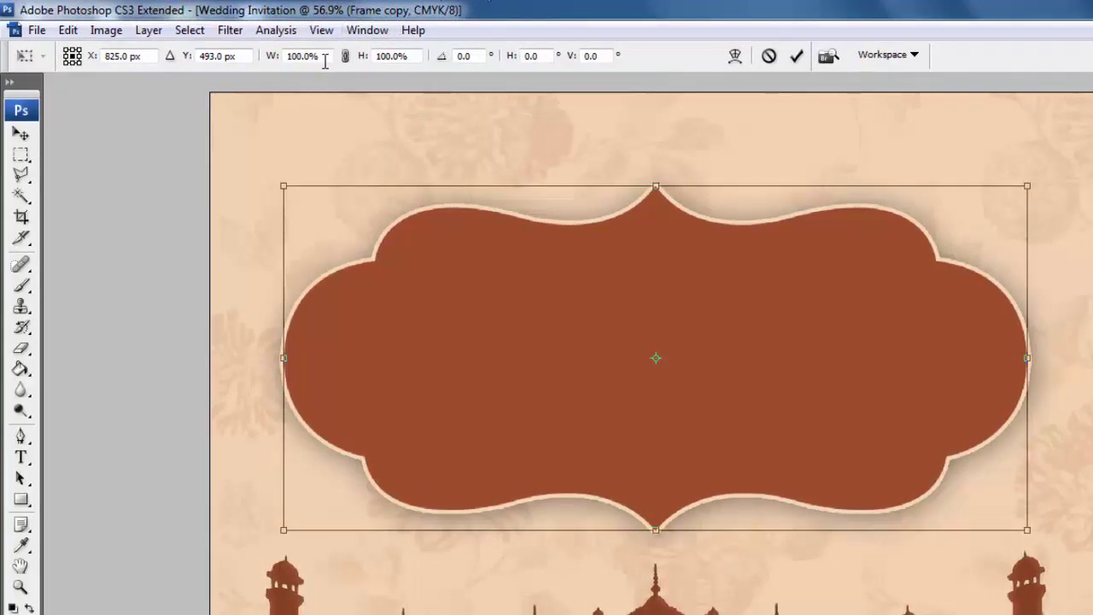
{"action": "left_click_drag", "start_coordinate": [316, 56], "coordinate": [286, 58]}
{"action": "type", "text": "9"}
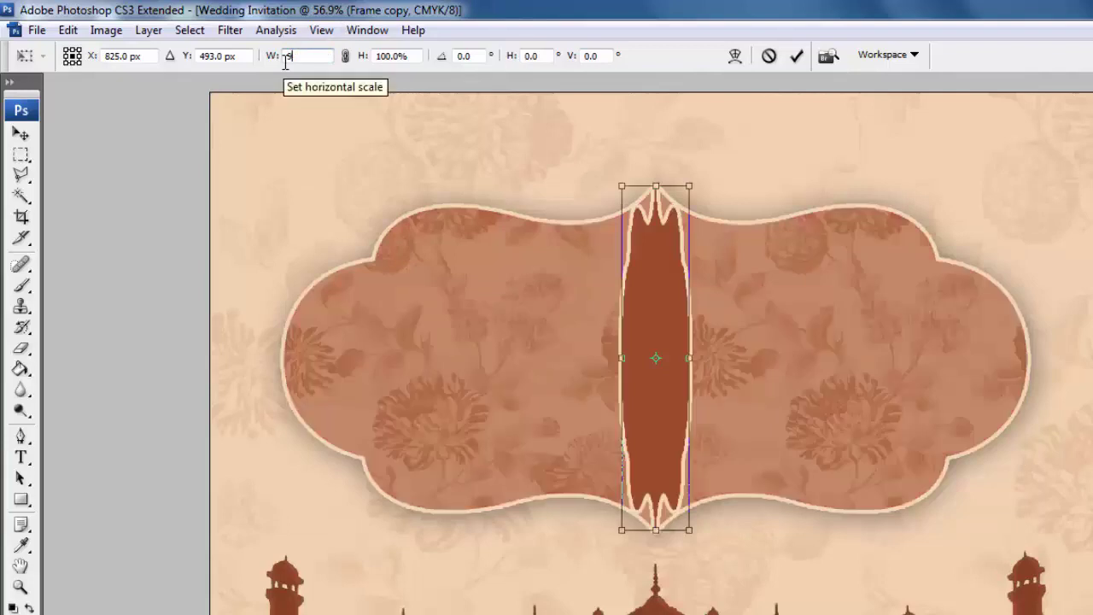
{"action": "type", "text": "2.7"}
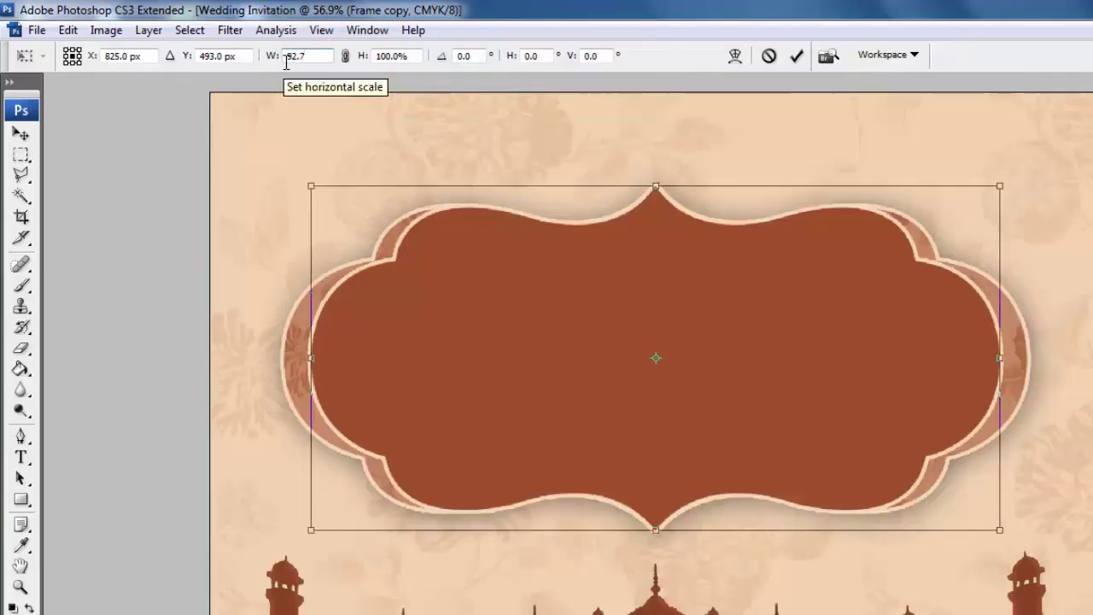
{"action": "left_click_drag", "start_coordinate": [418, 57], "coordinate": [359, 58]}
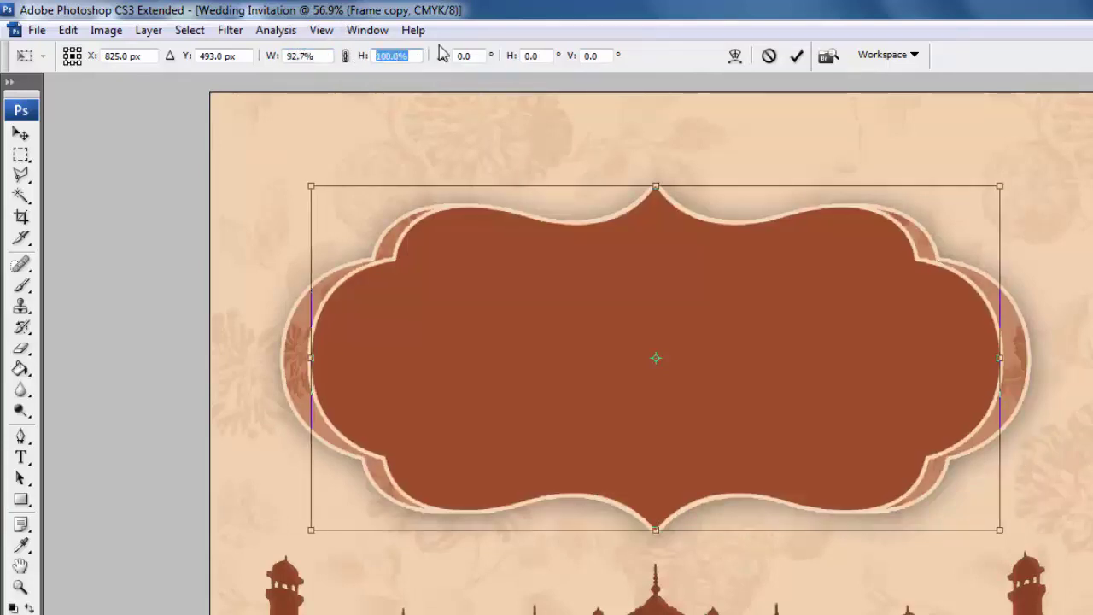
{"action": "type", "text": "85.8"}
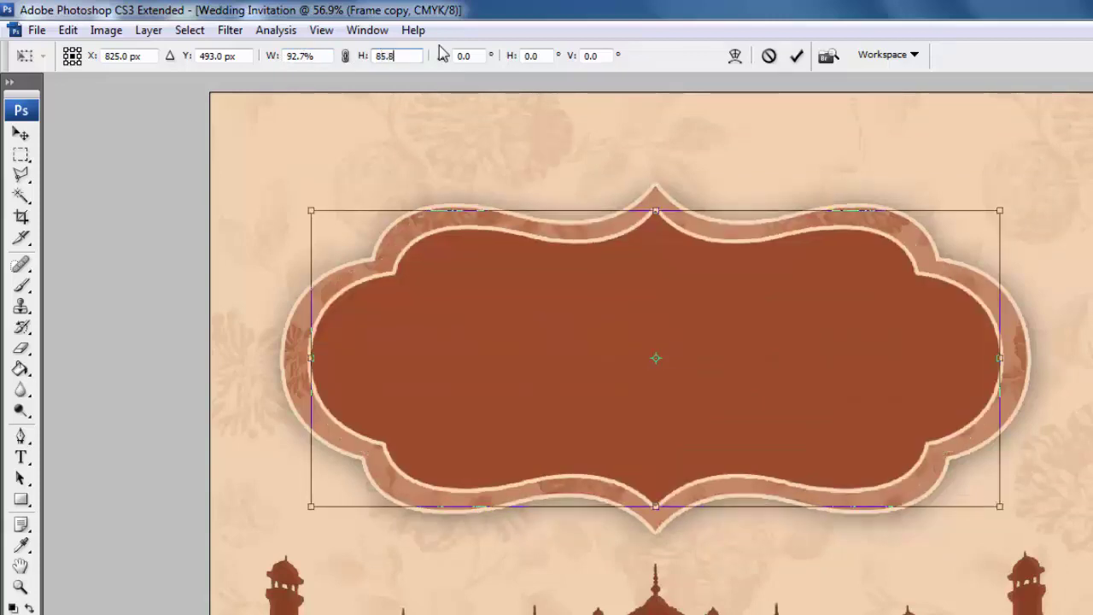
{"action": "key", "text": "Return"}
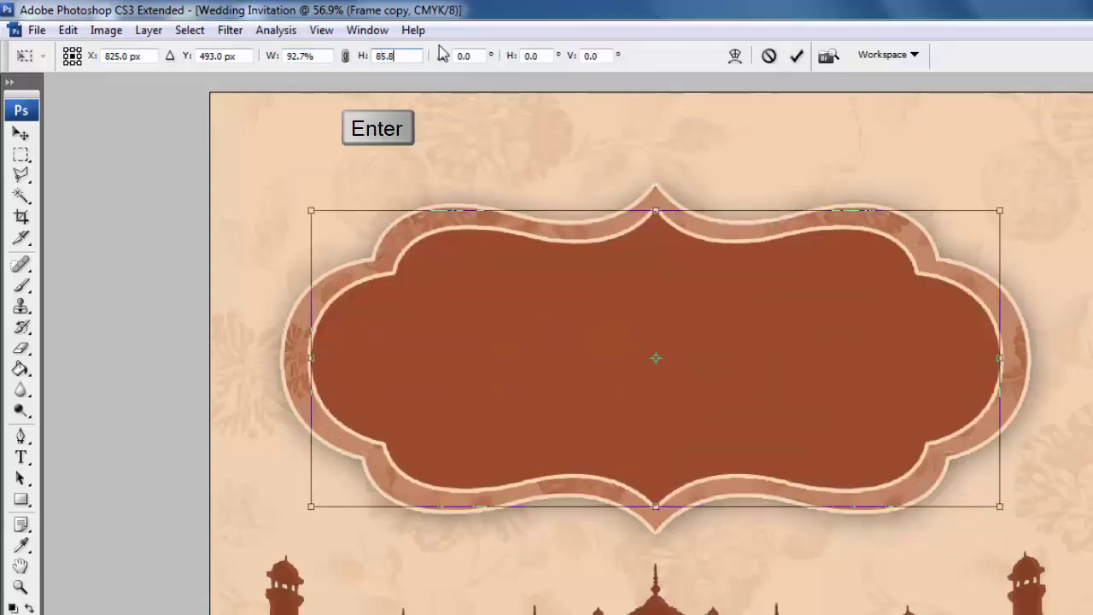
{"action": "key", "text": "Return"}
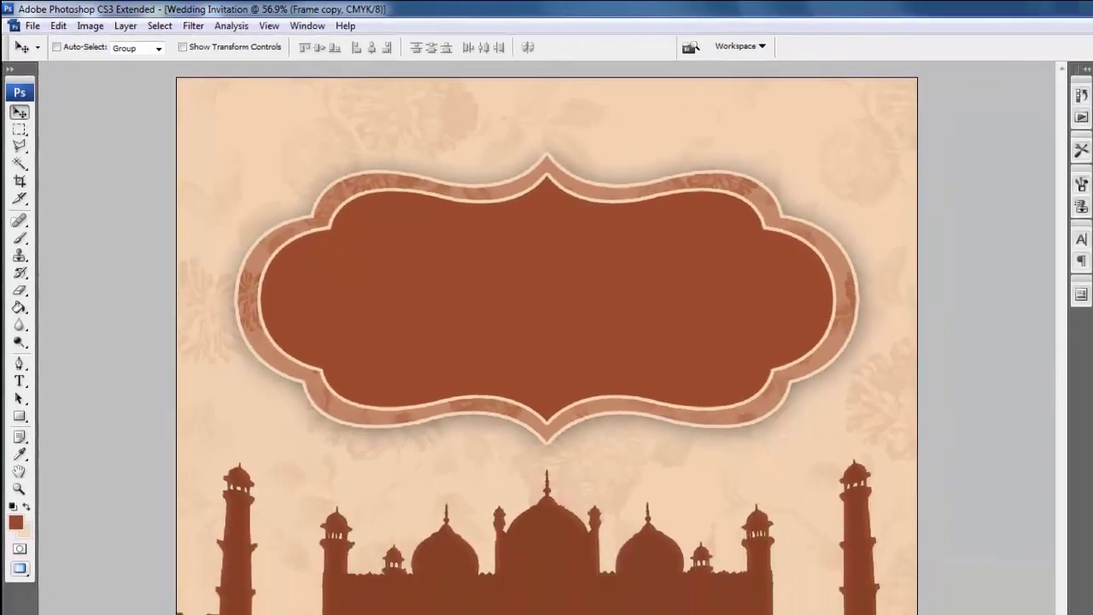
- Show the Kalma layer and fill its calligraphy with the peach background colour
{"action": "left_click", "coordinate": [1092, 182]}
{"action": "left_click", "coordinate": [955, 131]}
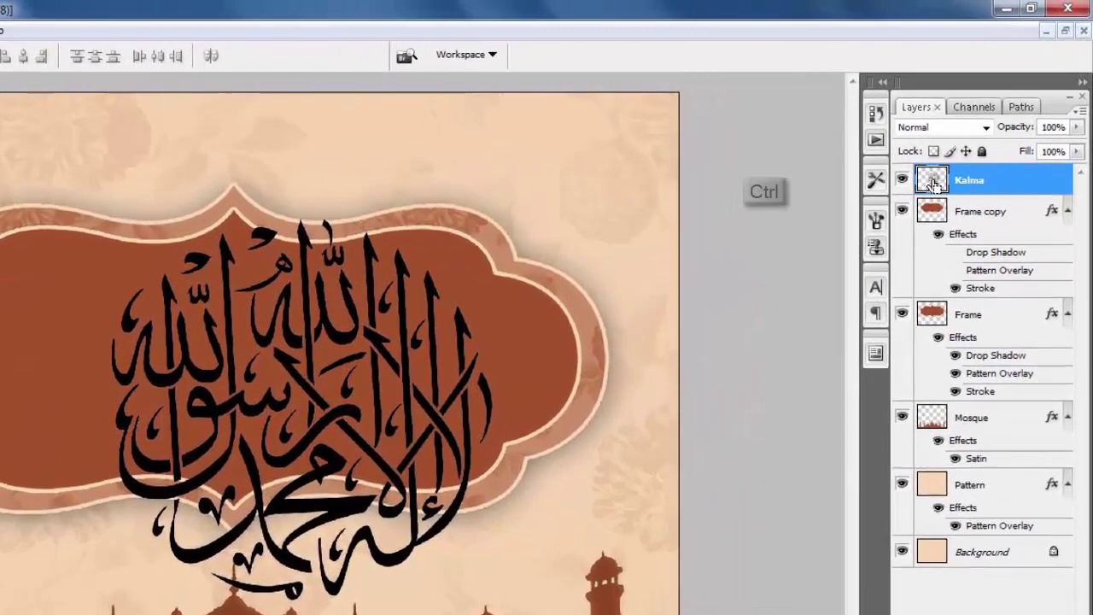
{"action": "left_click", "coordinate": [931, 181], "text": "ctrl"}
{"action": "key", "text": "ctrl+BackSpace"}
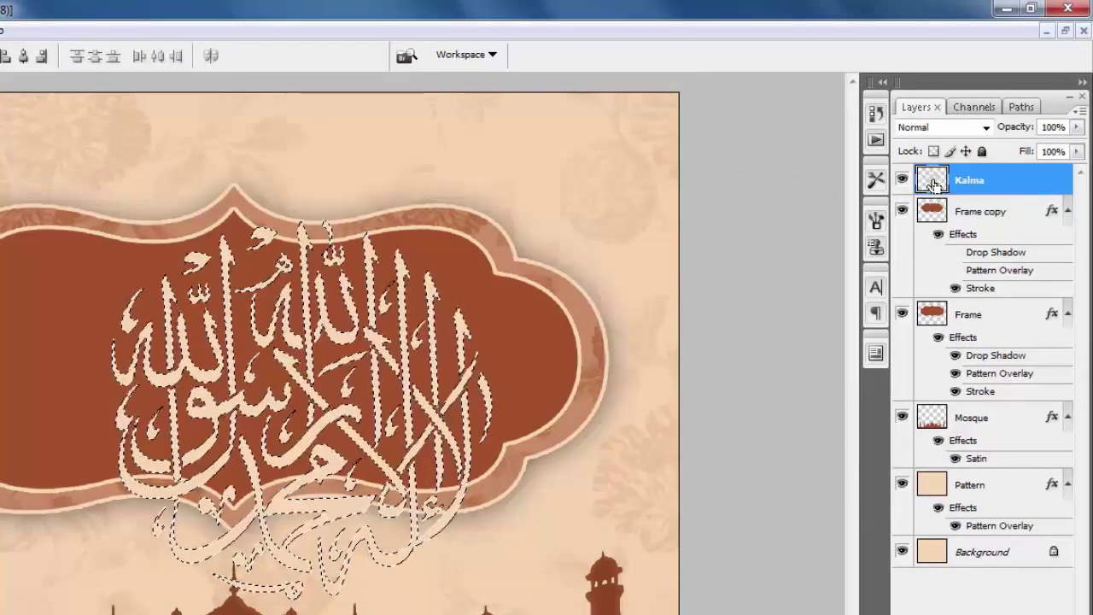
{"action": "key", "text": "ctrl+d"}
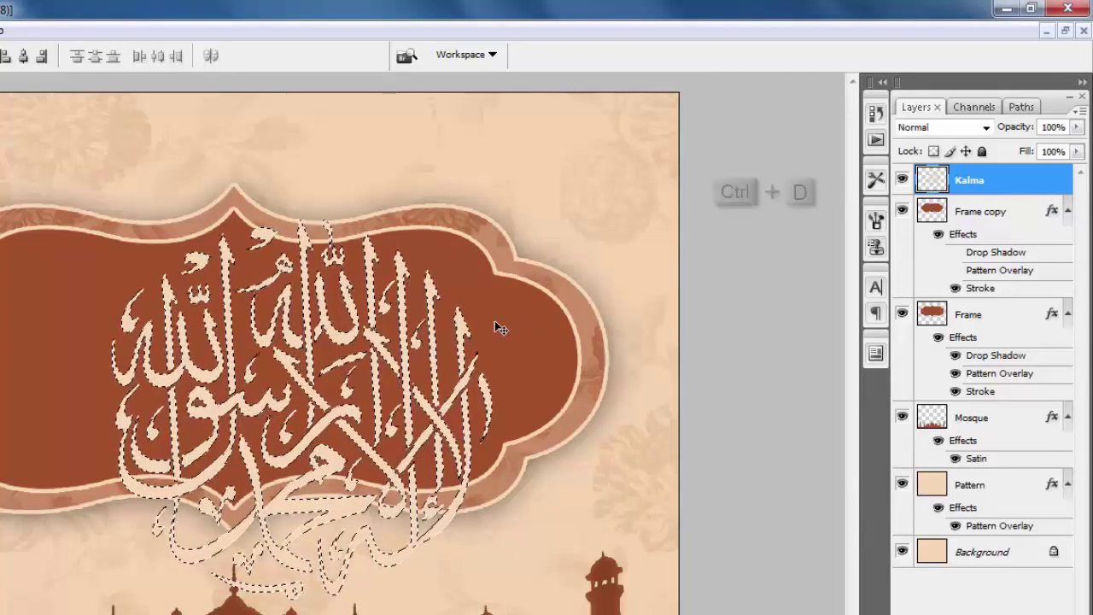
- Scale the Kalma calligraphy to 40% width and height and place one copy at each end of the inner frame
{"action": "key", "text": "ctrl+t"}
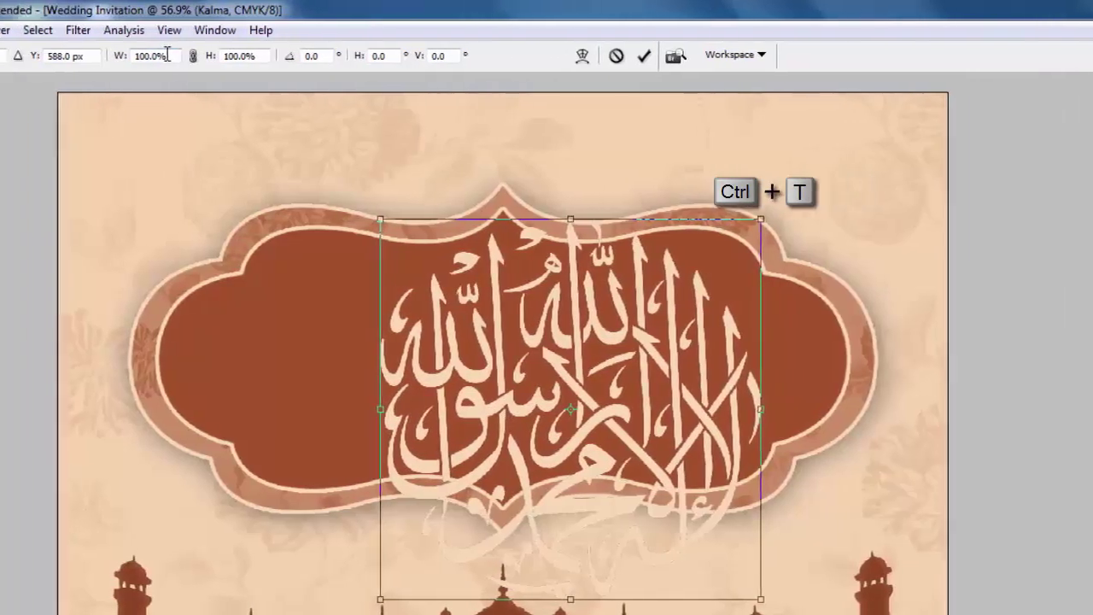
{"action": "left_click", "coordinate": [0, 56]}
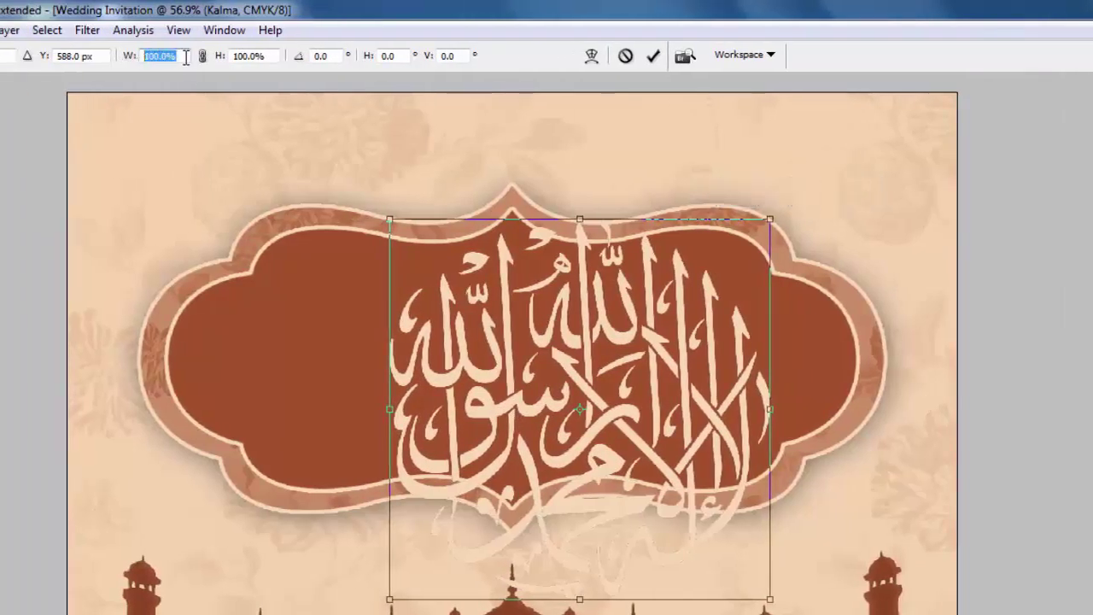
{"action": "type", "text": "40"}
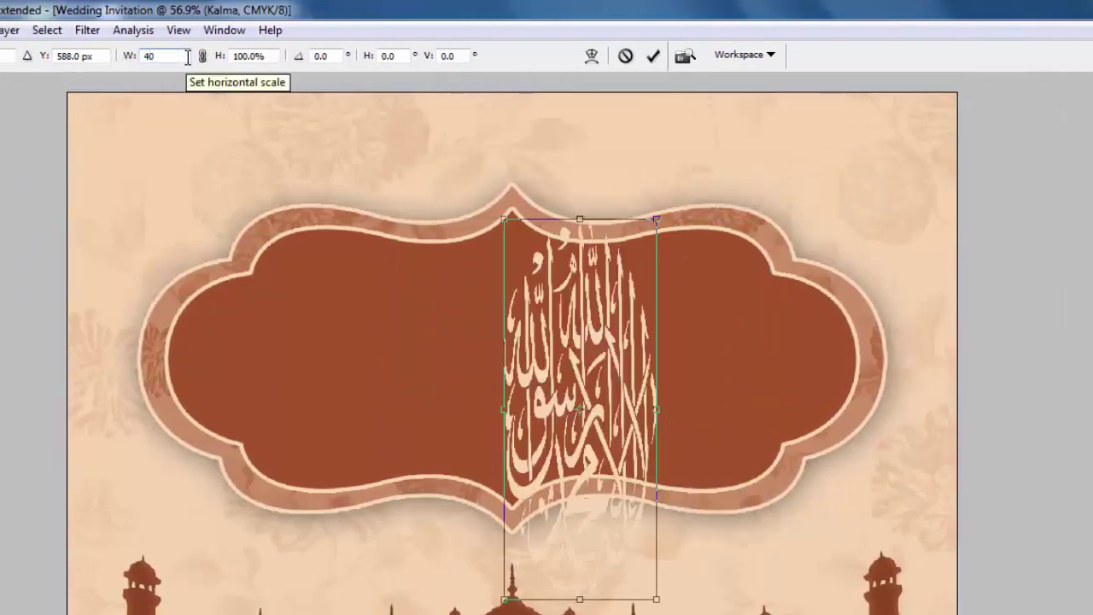
{"action": "left_click", "coordinate": [216, 55]}
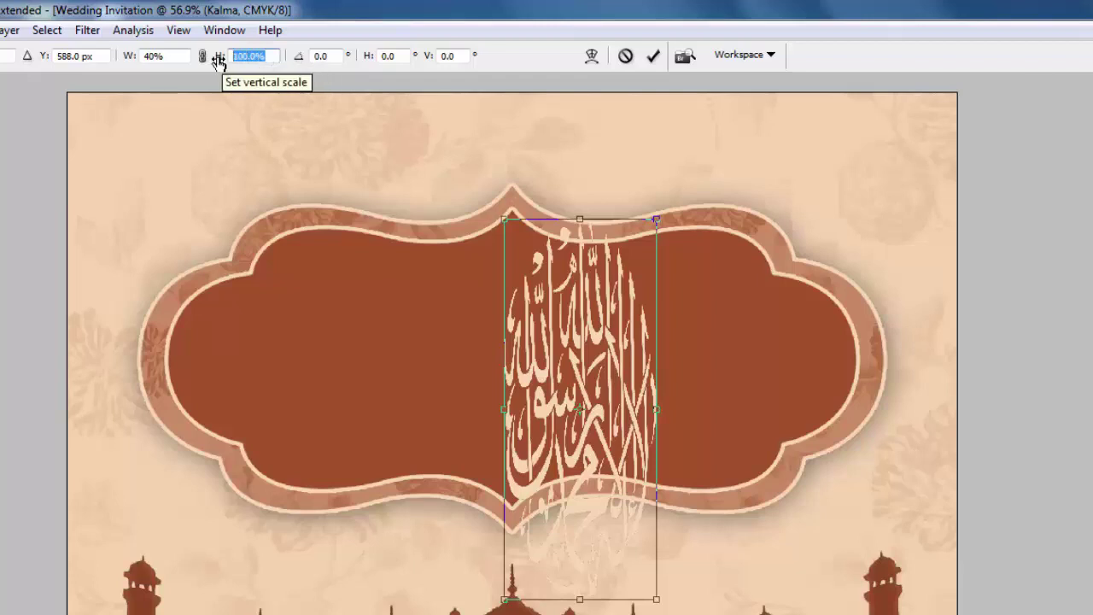
{"action": "type", "text": "40"}
{"action": "key", "text": "Return"}
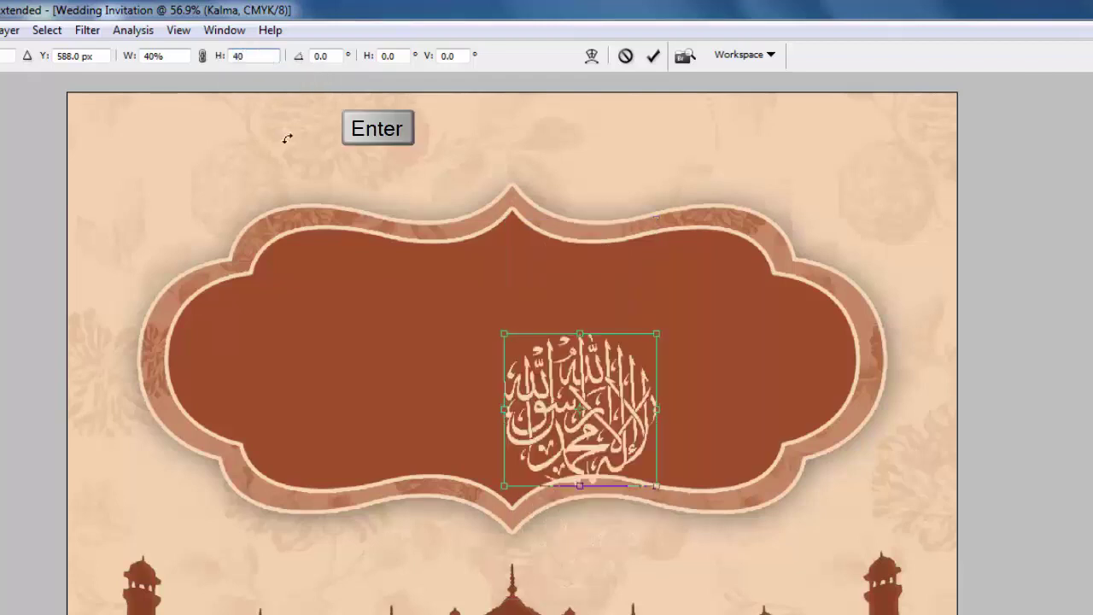
{"action": "left_click_drag", "start_coordinate": [607, 397], "coordinate": [287, 359]}
{"action": "key", "text": "ctrl+j"}
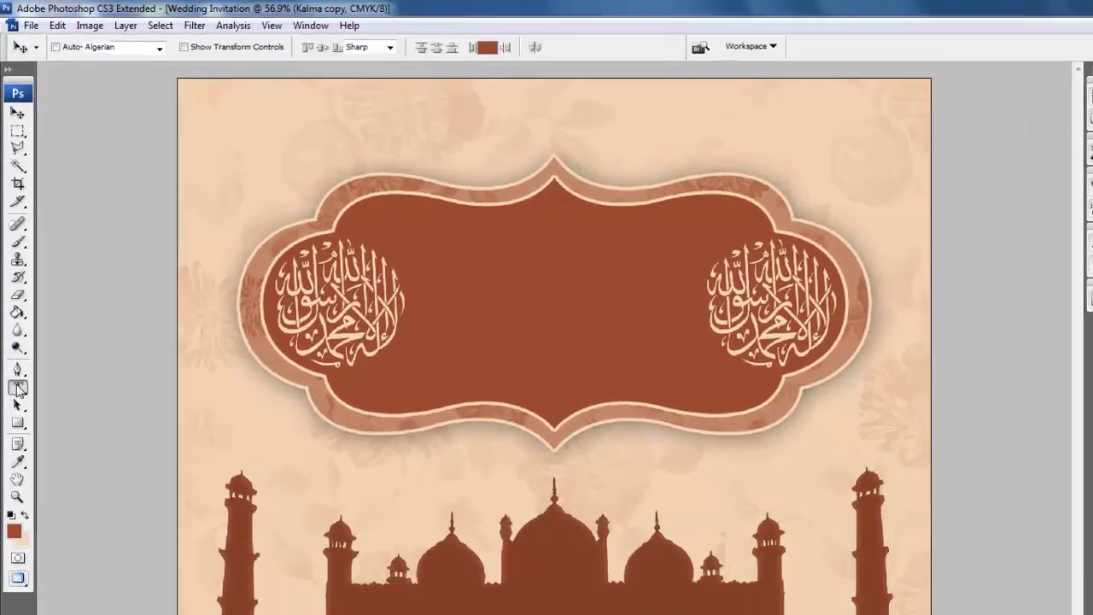
- Add the two-line text "Groom" and "Bride" inside the frame, set in Harilly Aleya at 45 pt
{"action": "left_click", "coordinate": [15, 330]}
{"action": "left_click", "coordinate": [614, 325]}
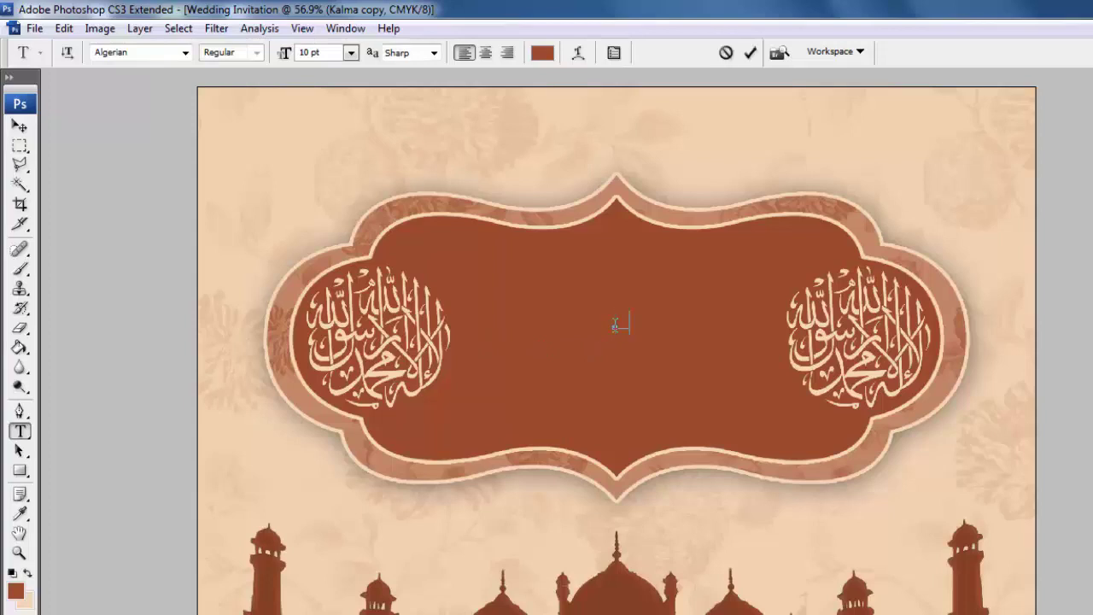
{"action": "key", "text": "ctrl+a"}
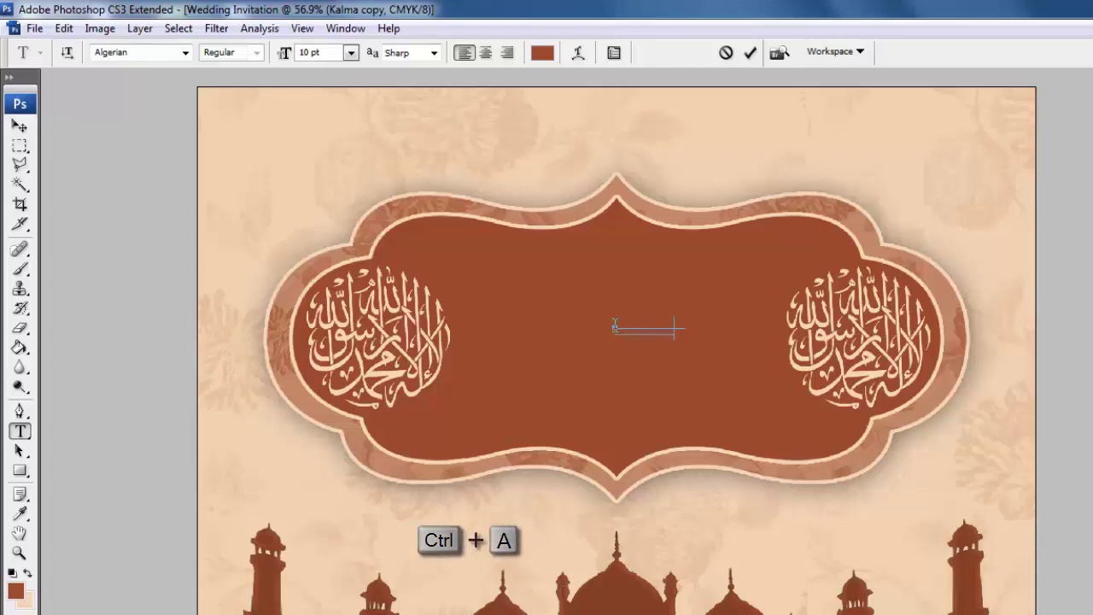
{"action": "left_click", "coordinate": [149, 55]}
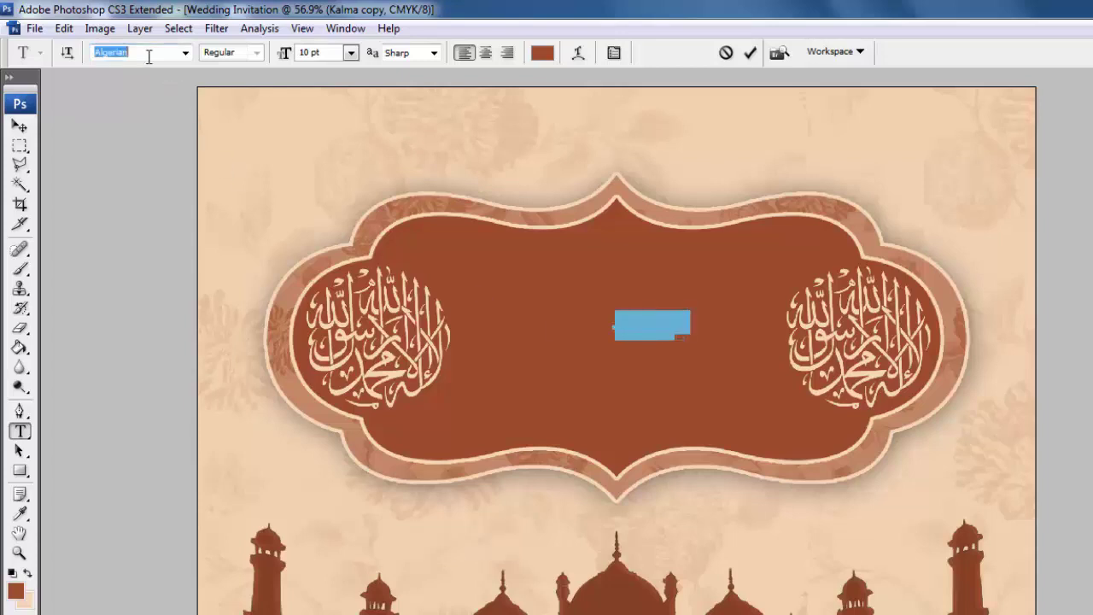
{"action": "type", "text": "H"}
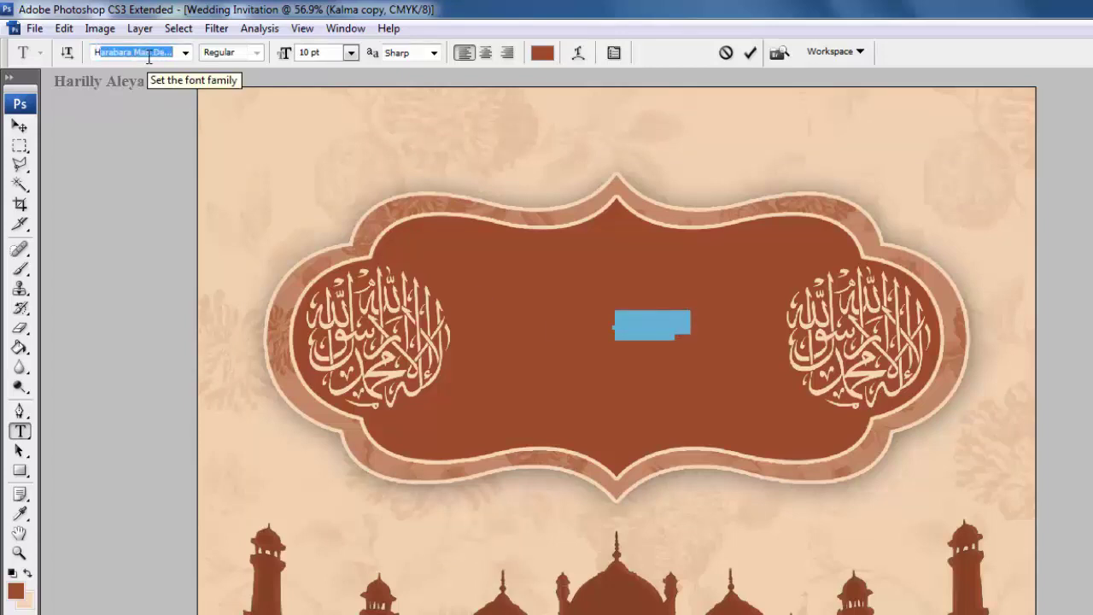
{"action": "type", "text": "ar"}
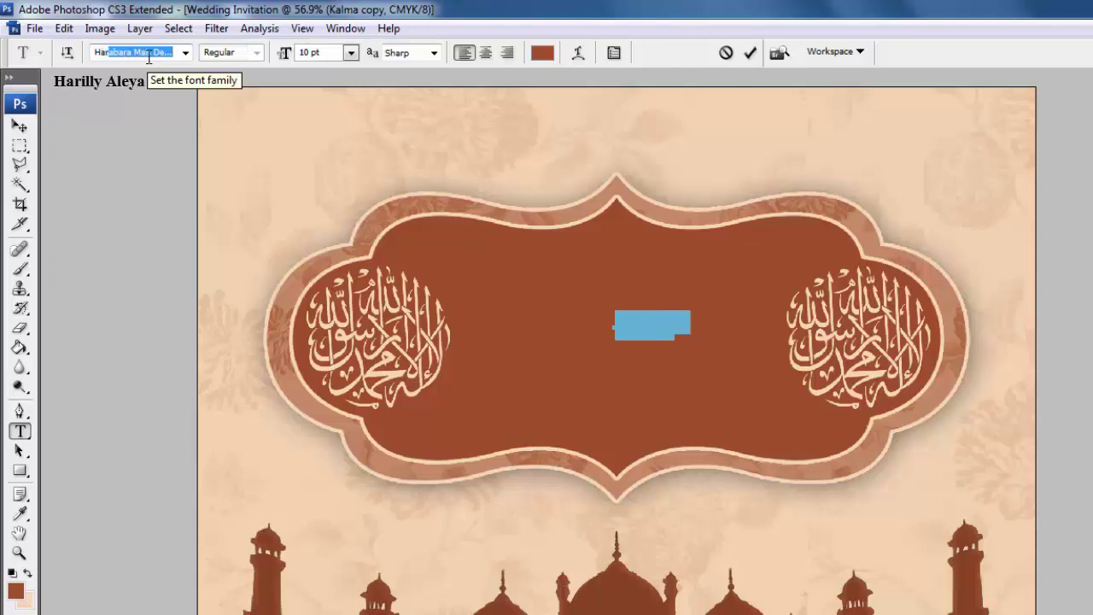
{"action": "type", "text": "illy Aleya"}
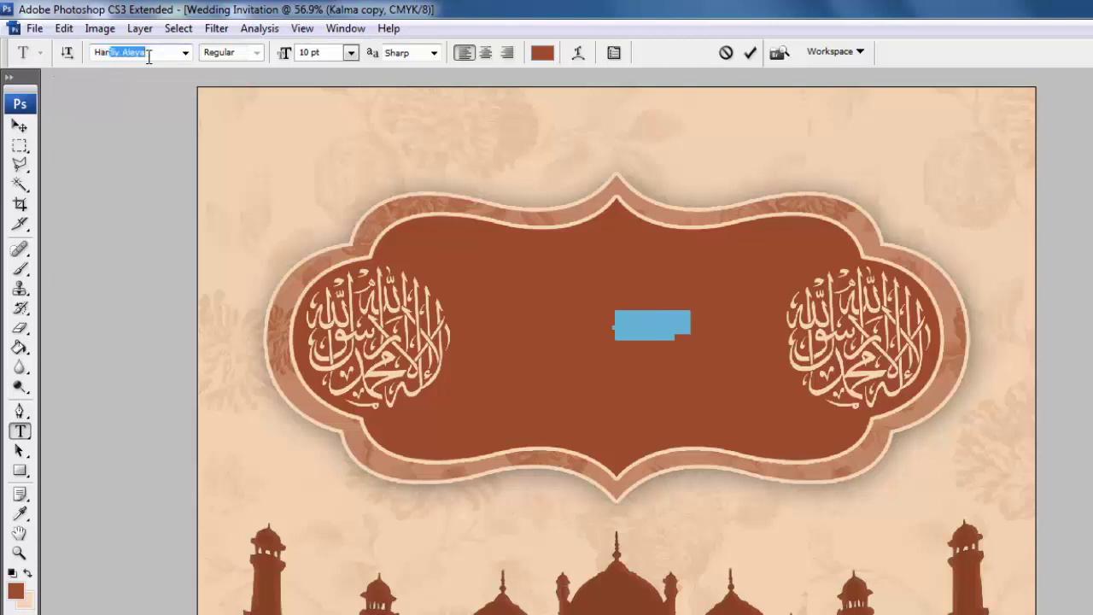
{"action": "key", "text": "Return"}
{"action": "left_click_drag", "start_coordinate": [336, 55], "coordinate": [278, 60]}
{"action": "type", "text": "45"}
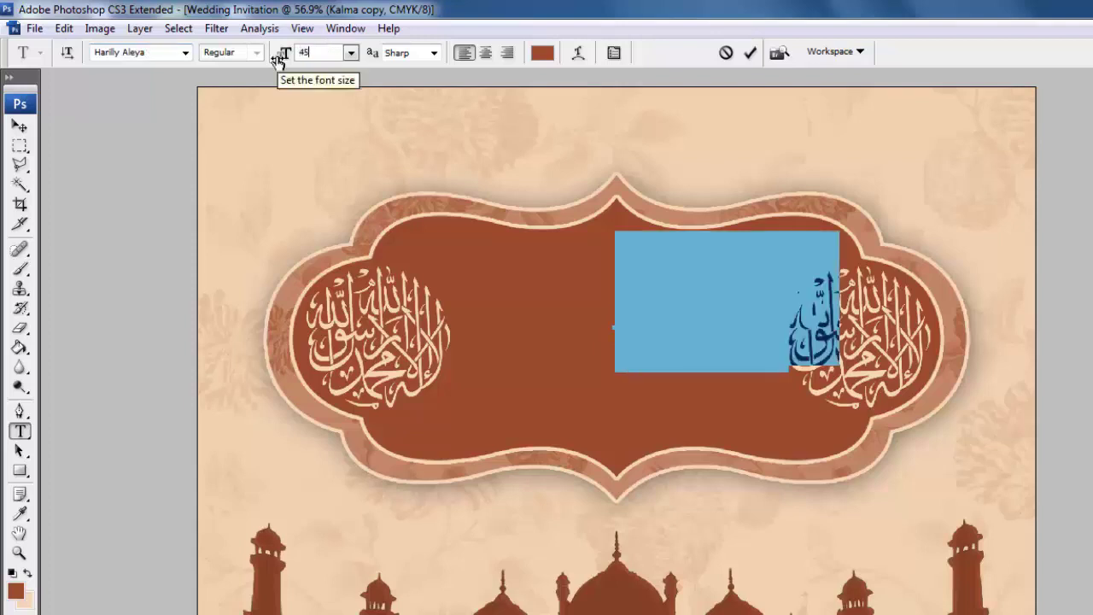
- Set the Groom and Bride text colour to the peach background colour, #f4d7b0
{"action": "left_click", "coordinate": [542, 53]}
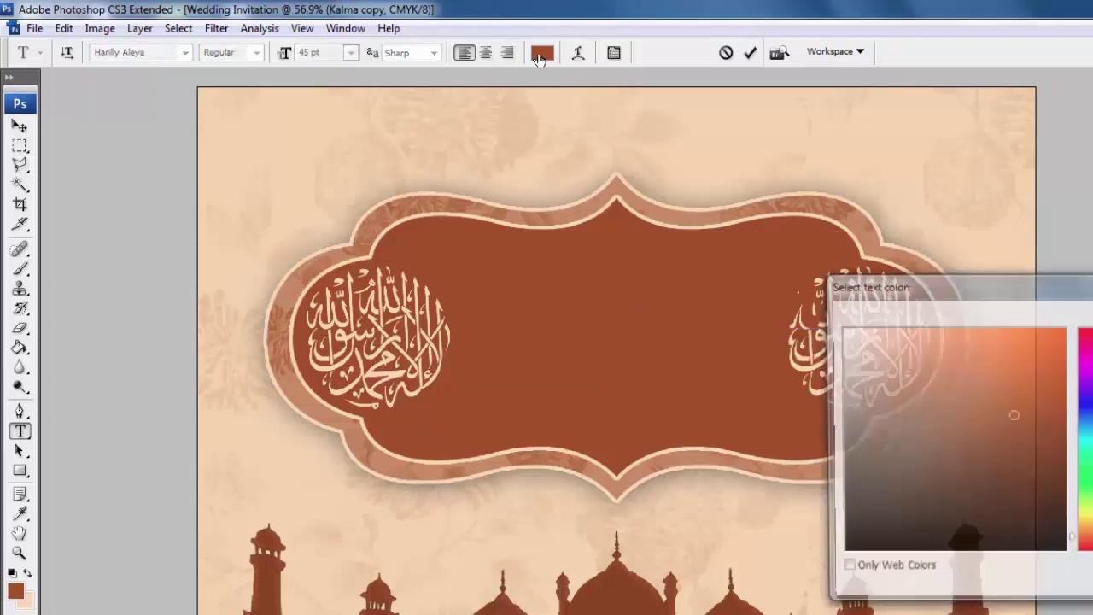
{"action": "left_click", "coordinate": [33, 597]}
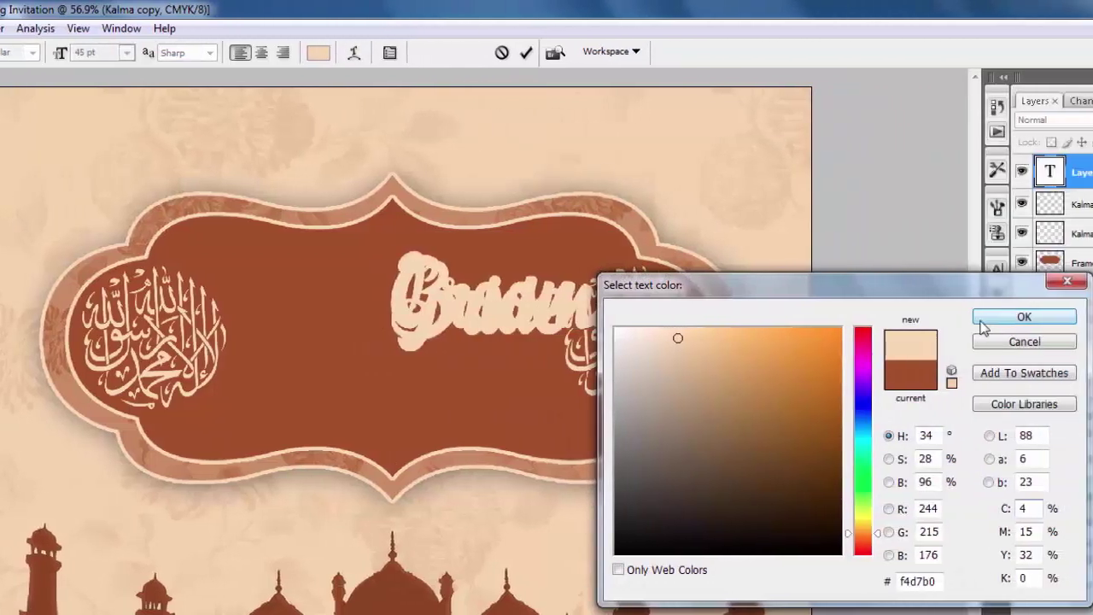
{"action": "left_click", "coordinate": [1025, 315]}
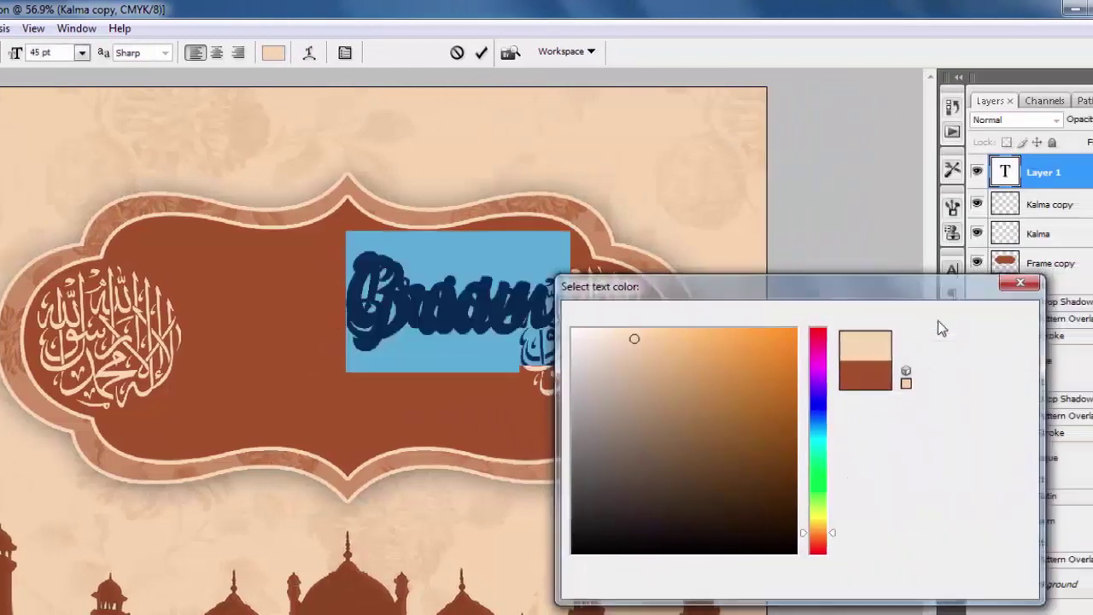
- Set the leading of the Groom and Bride text to 53 pt
{"action": "key", "text": "ctrl+a"}
{"action": "left_click", "coordinate": [341, 53]}
{"action": "left_click", "coordinate": [875, 323]}
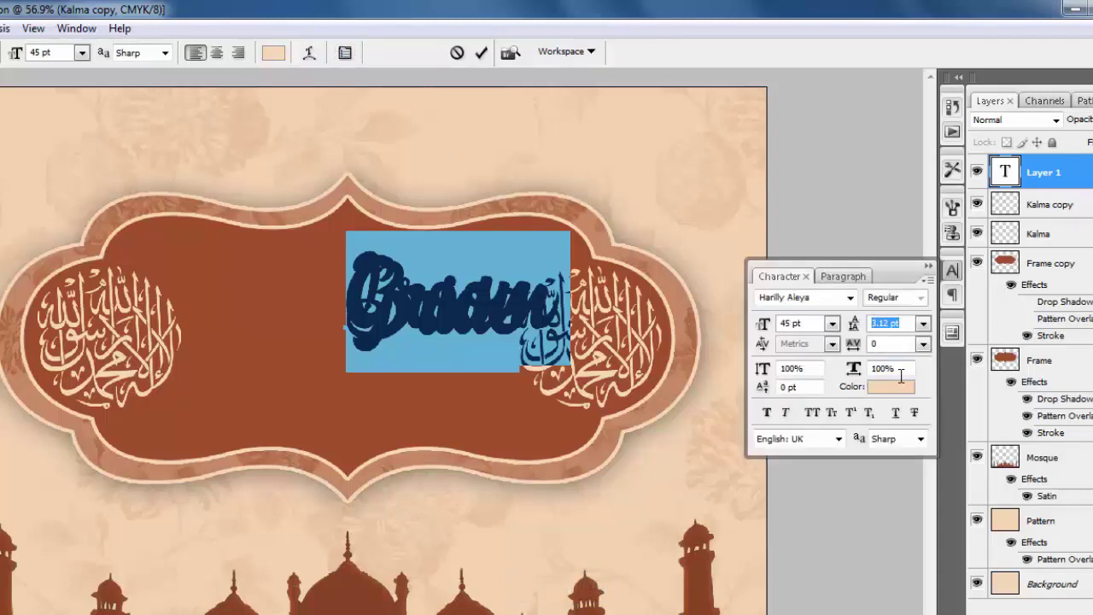
{"action": "type", "text": "53"}
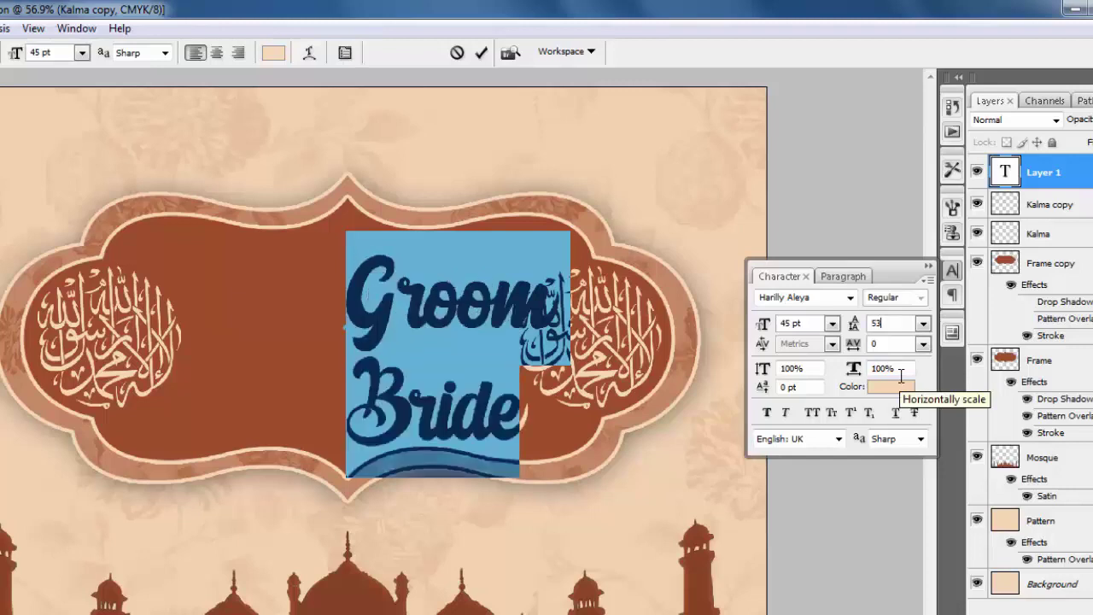
{"action": "left_click", "coordinate": [928, 267]}
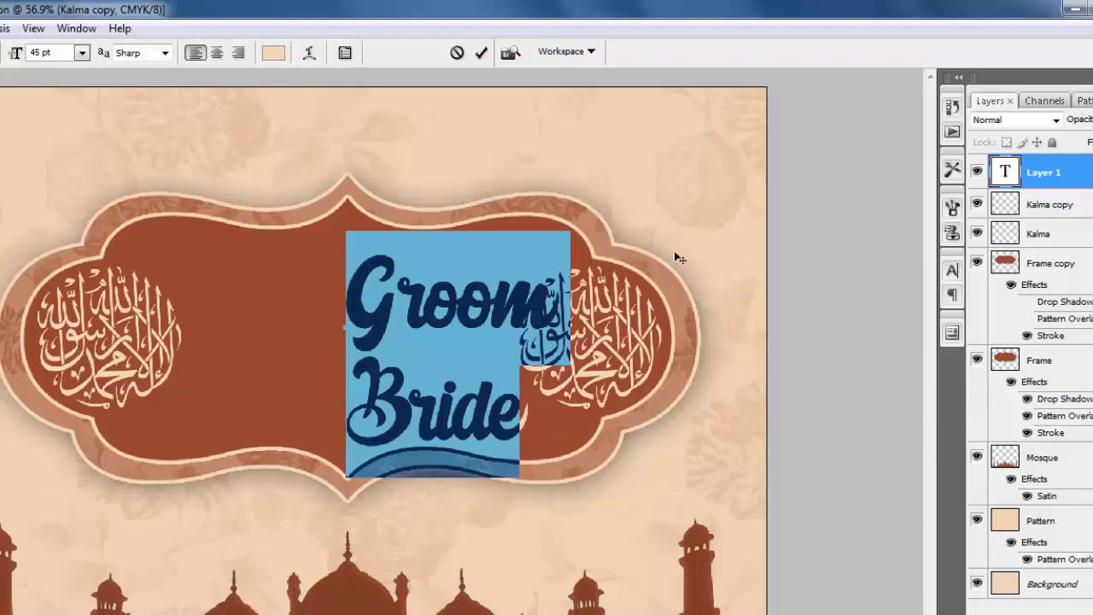
- Centre-align the Groom and Bride lines and position the text in the middle of the frame
{"action": "left_click", "coordinate": [219, 56]}
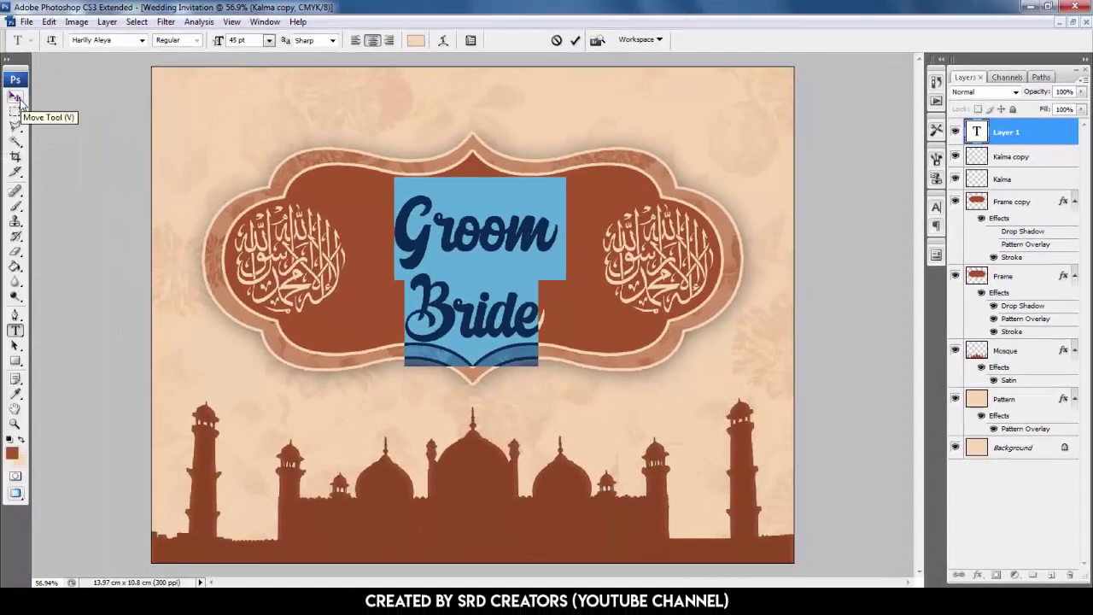
{"action": "left_click", "coordinate": [15, 98]}
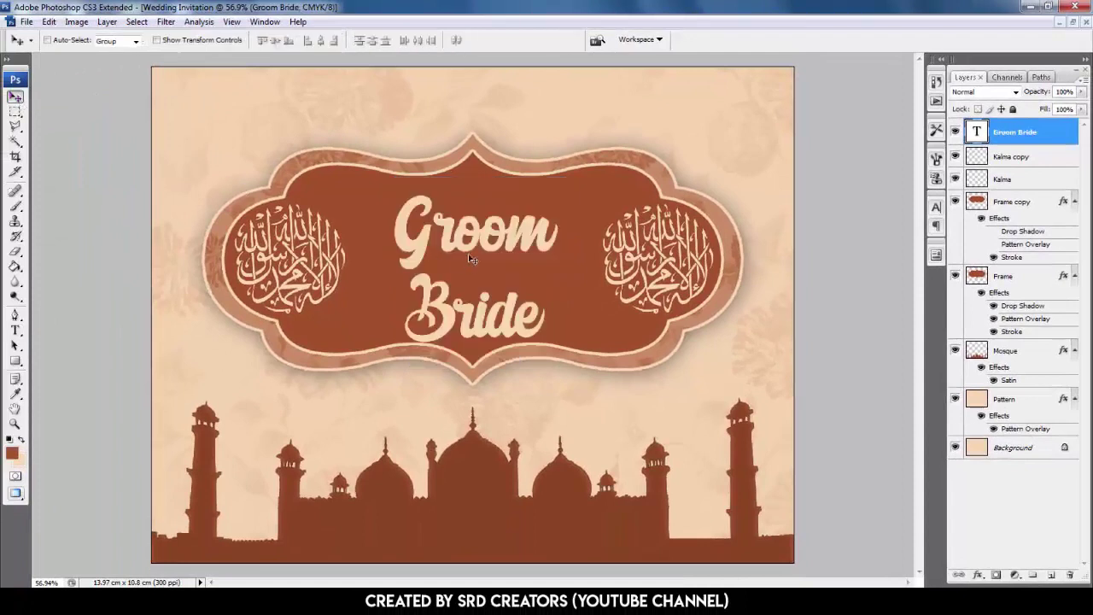
{"action": "left_click_drag", "start_coordinate": [468, 258], "coordinate": [478, 250]}
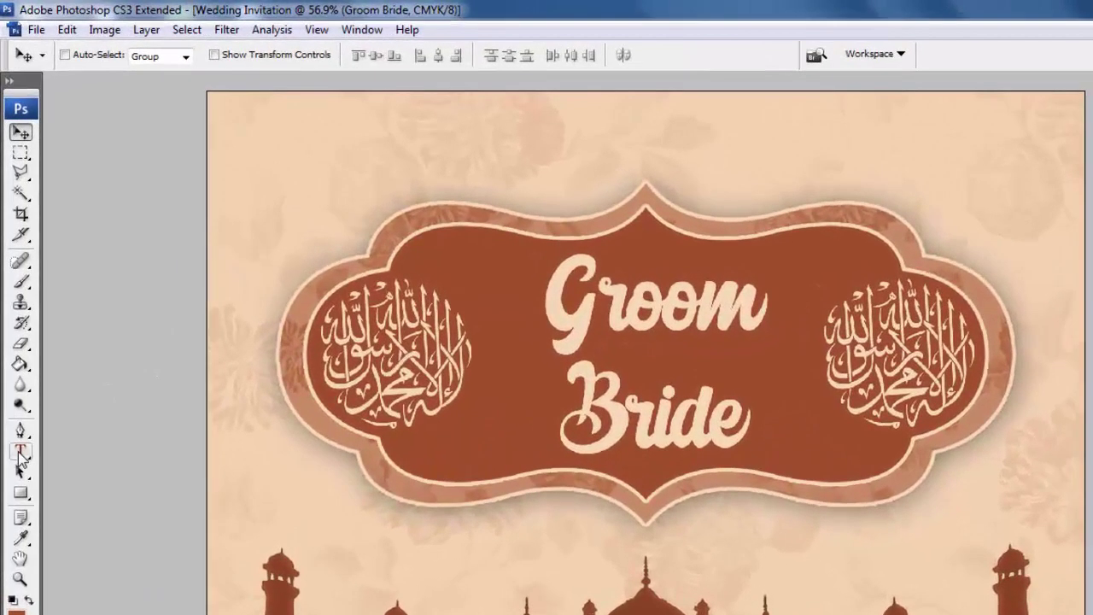
- Add a separate "&" text in Berlin Sans FB Demi Bold and place it between Groom and Bride
{"action": "left_click", "coordinate": [20, 452]}
{"action": "left_click", "coordinate": [840, 222]}
{"action": "type", "text": "&"}
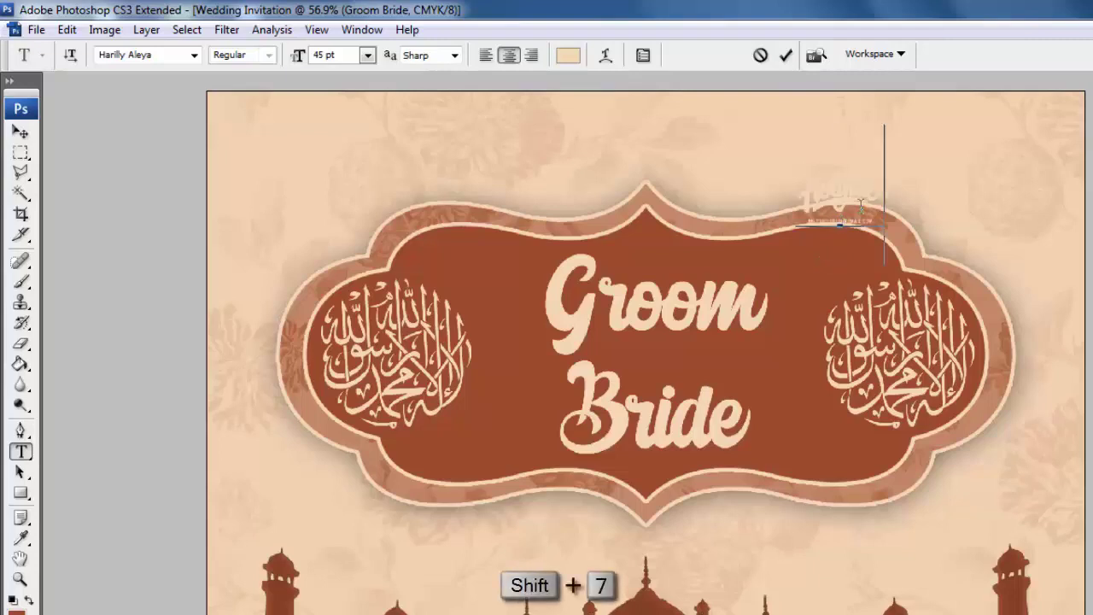
{"action": "key", "text": "ctrl+a"}
{"action": "left_click", "coordinate": [171, 53]}
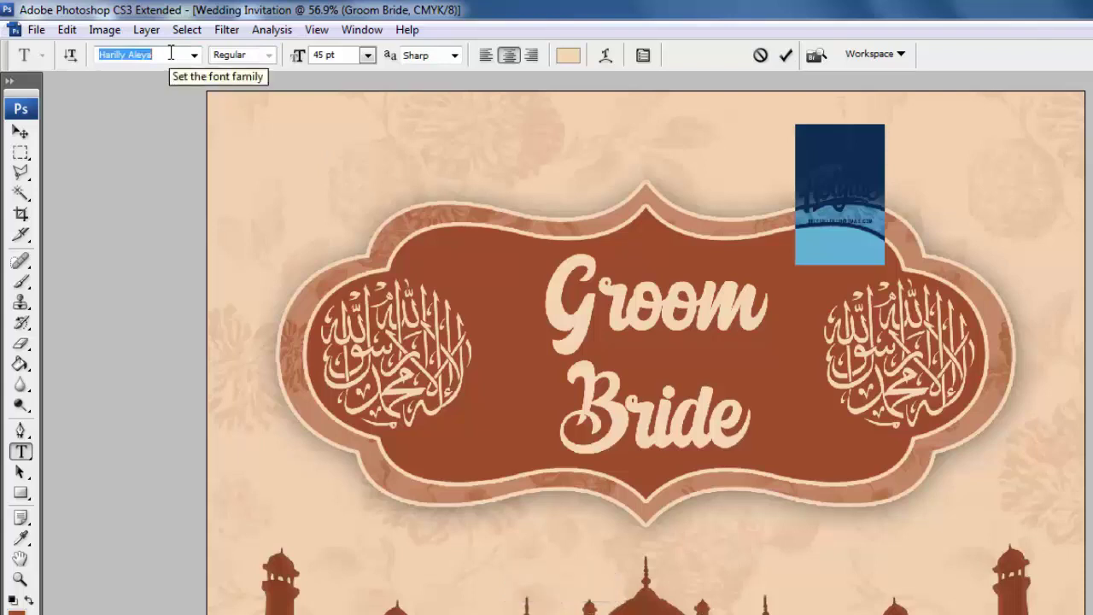
{"action": "type", "text": "Berl"}
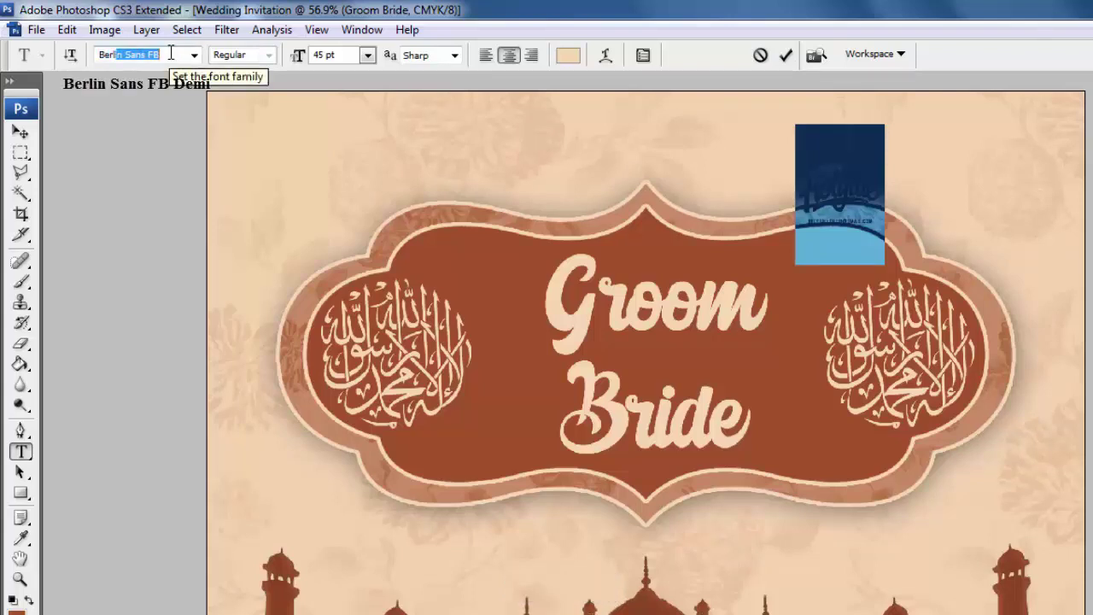
{"action": "type", "text": "in"}
{"action": "key", "text": "Down"}
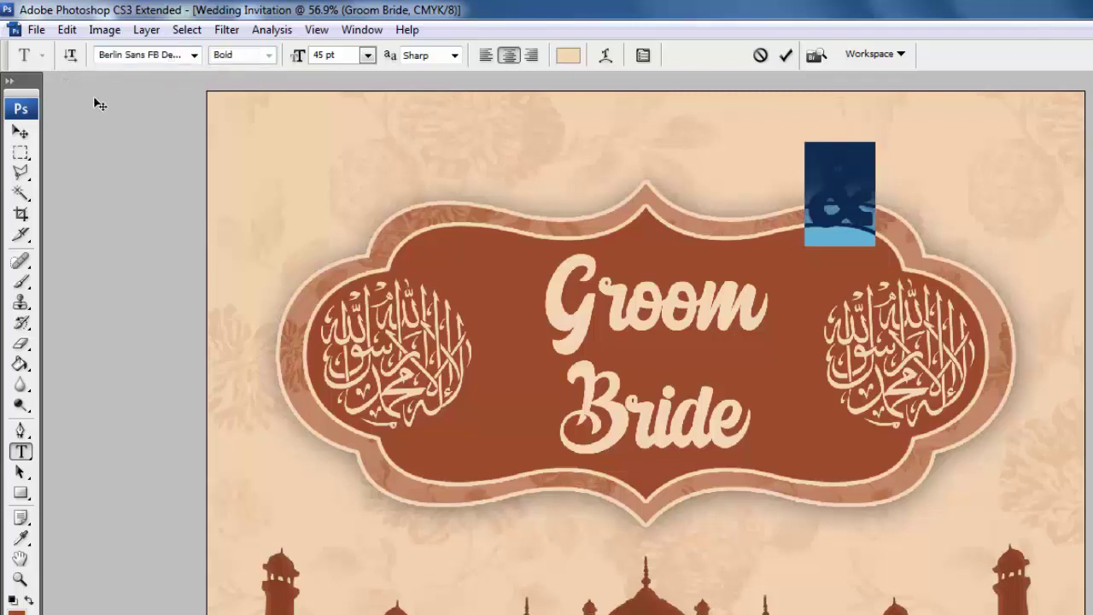
{"action": "left_click", "coordinate": [20, 132]}
{"action": "left_click_drag", "start_coordinate": [772, 224], "coordinate": [592, 382]}
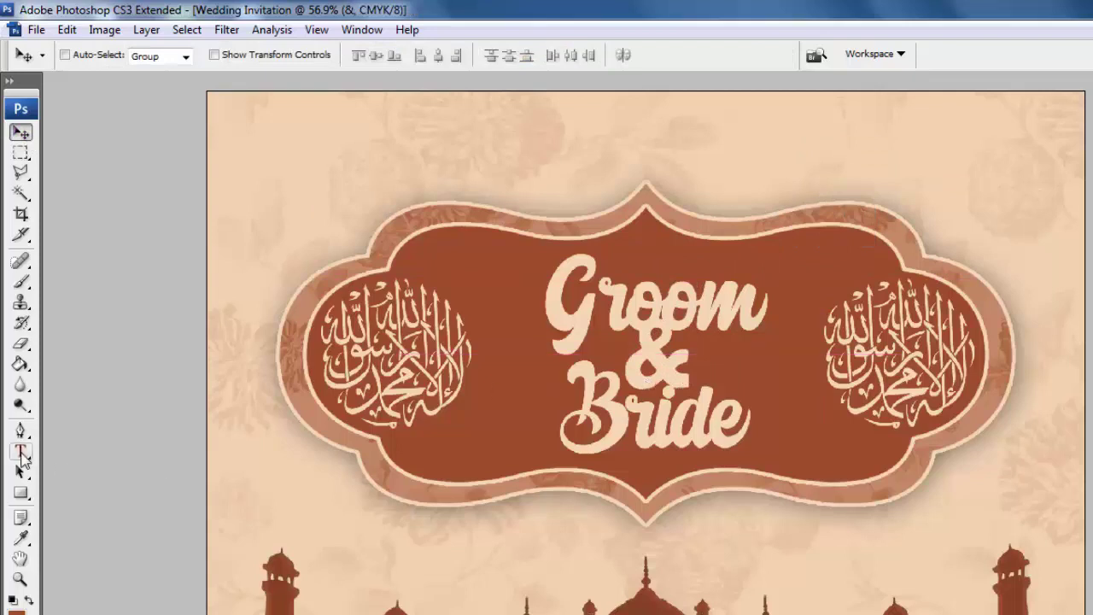
- Reduce the "&" to 18 pt and nudge it up into the gap between the two words
{"action": "left_click", "coordinate": [21, 451]}
{"action": "left_click", "coordinate": [675, 363]}
{"action": "key", "text": "ctrl+a"}
{"action": "left_click", "coordinate": [300, 55]}
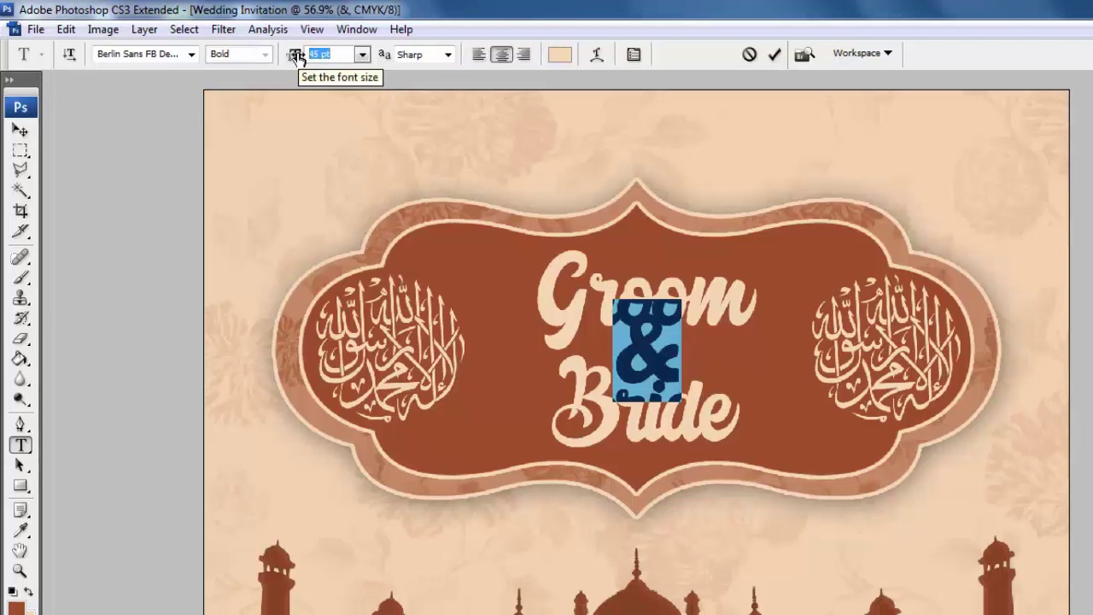
{"action": "type", "text": "18"}
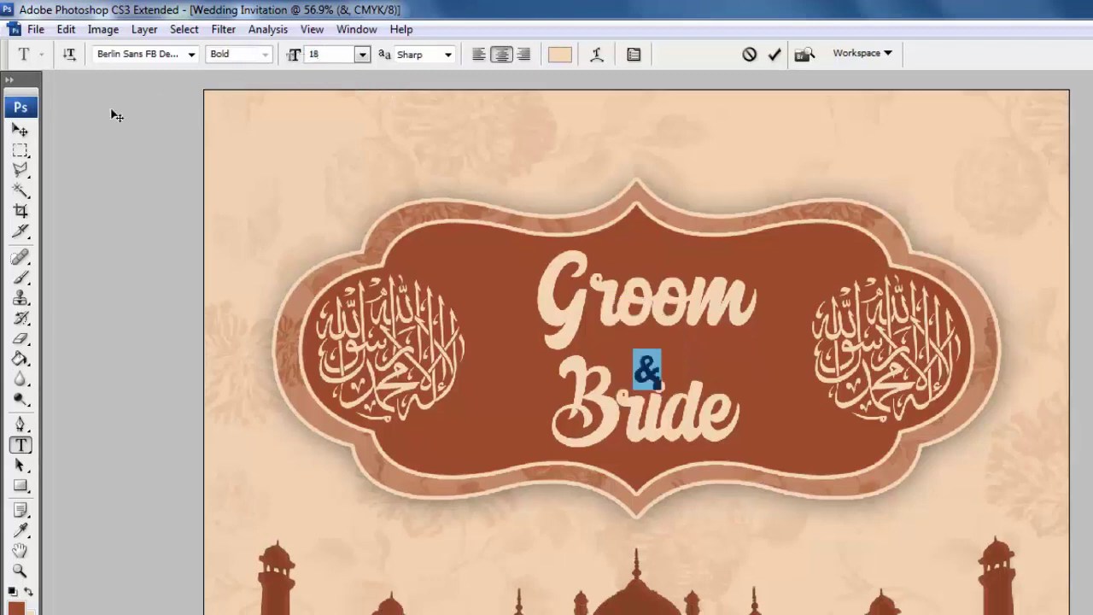
{"action": "left_click", "coordinate": [21, 129]}
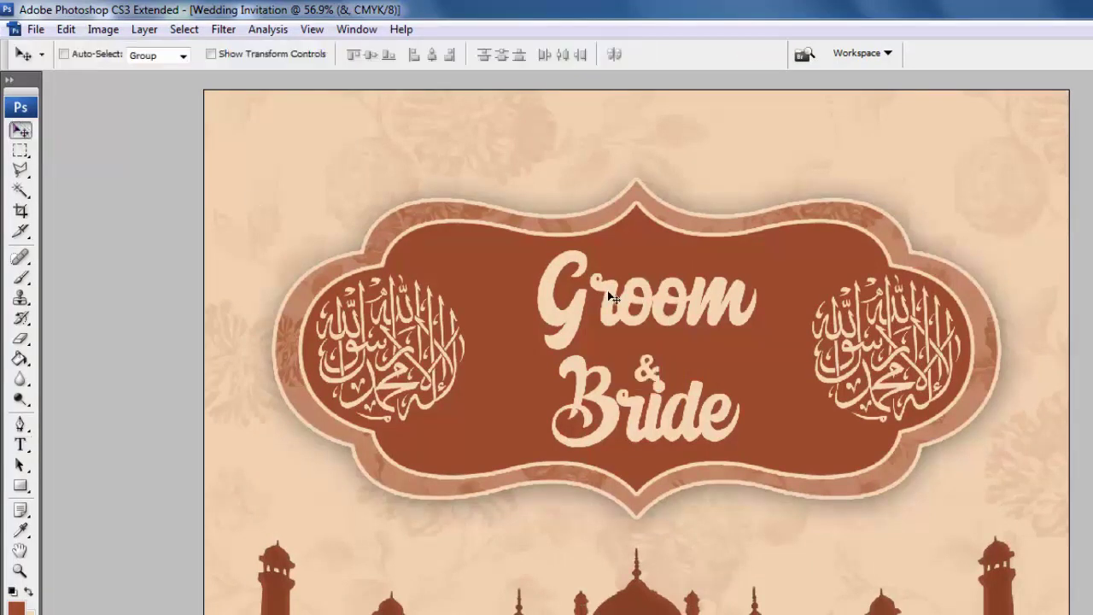
{"action": "key", "text": "Up"}
{"action": "key", "text": "Up"}
{"action": "key", "text": "Up"}
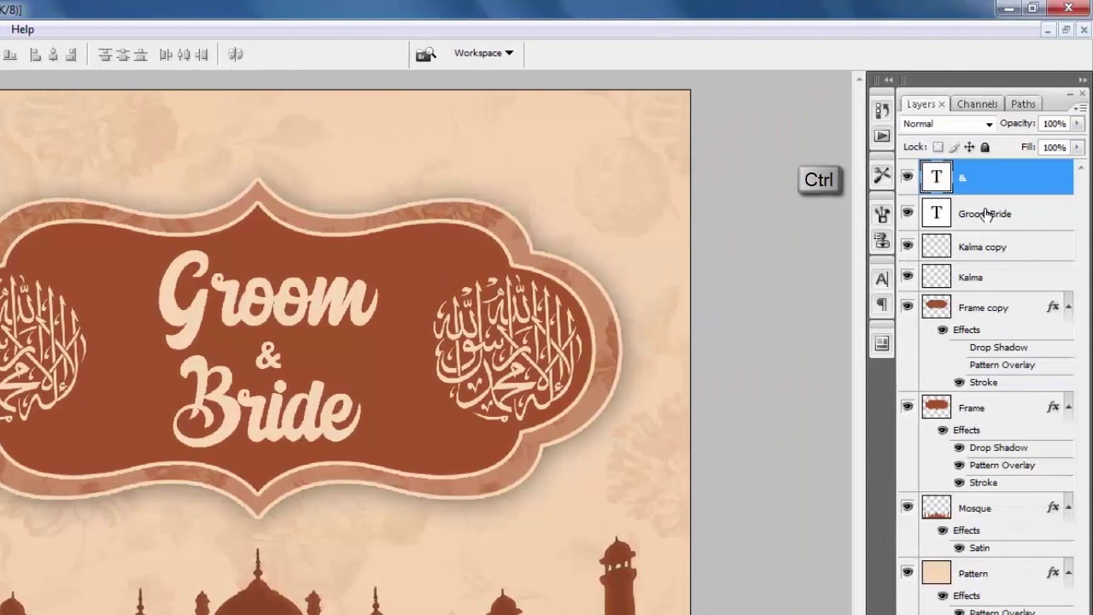
- Centre the "&" and the Groom Bride text together horizontally on the canvas
{"action": "left_click", "coordinate": [931, 221], "text": "ctrl"}
{"action": "key", "text": "ctrl+a"}
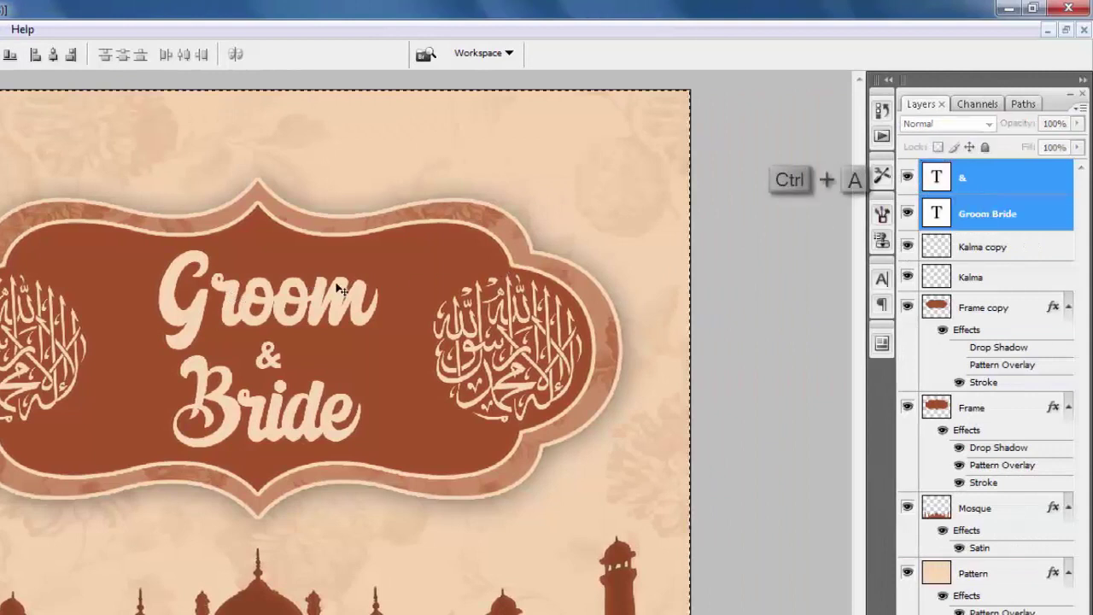
{"action": "left_click", "coordinate": [55, 56]}
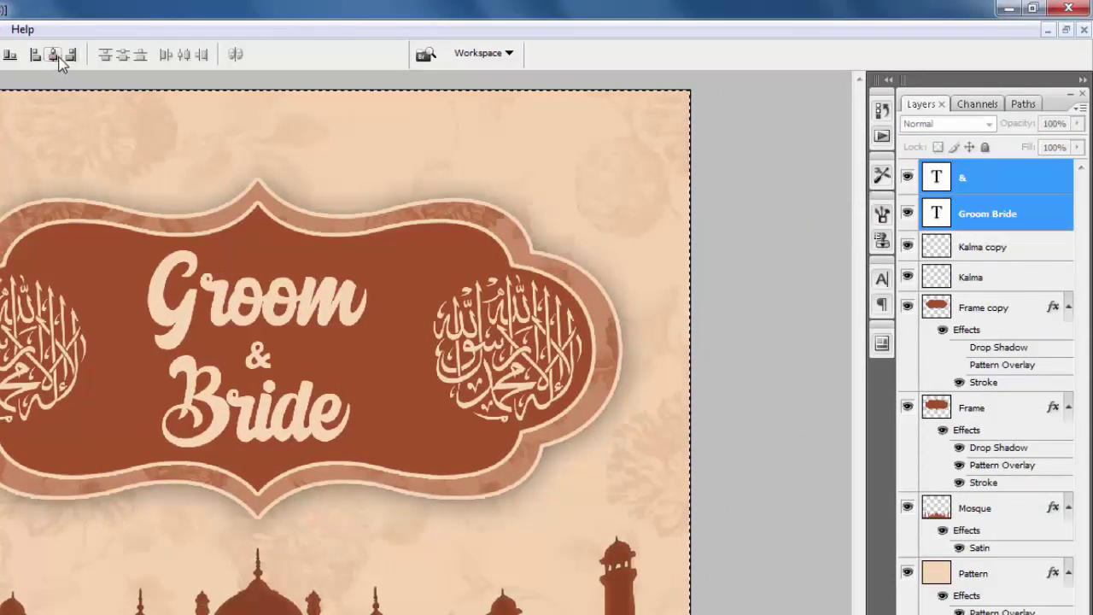
{"action": "key", "text": "ctrl+d"}
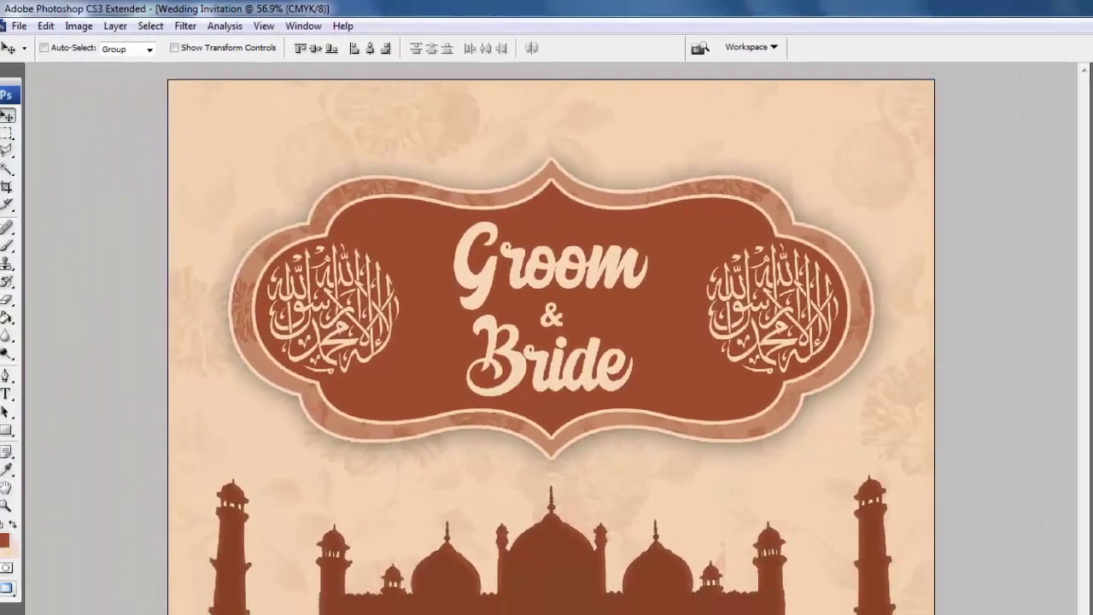
- Add the text "Wedding Invitation" in the Harlly Aleya font above the frame
{"action": "left_click", "coordinate": [18, 393]}
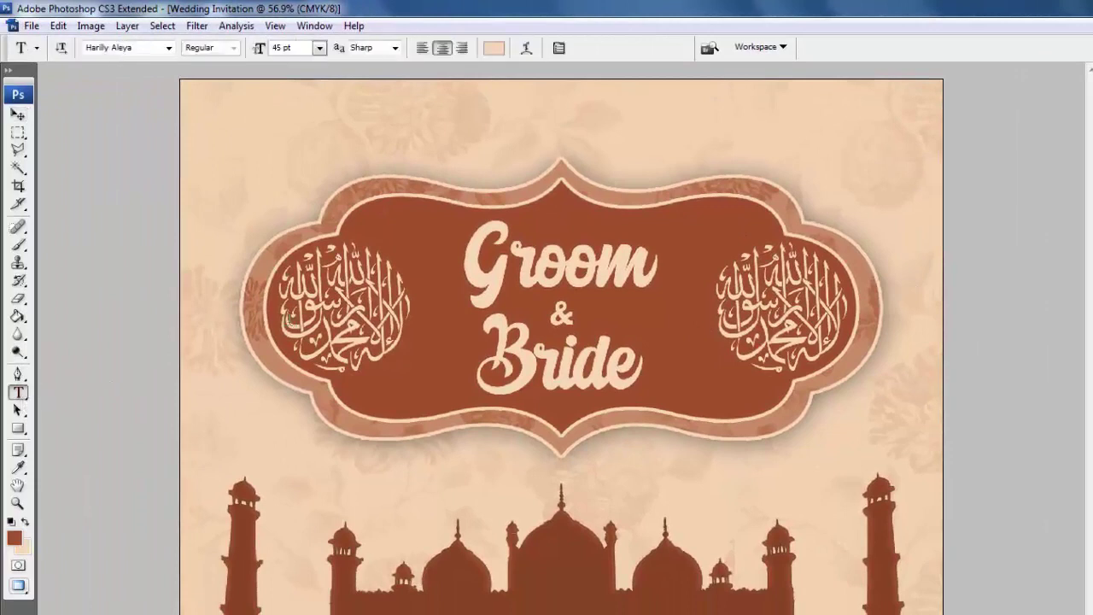
{"action": "left_click", "coordinate": [550, 124]}
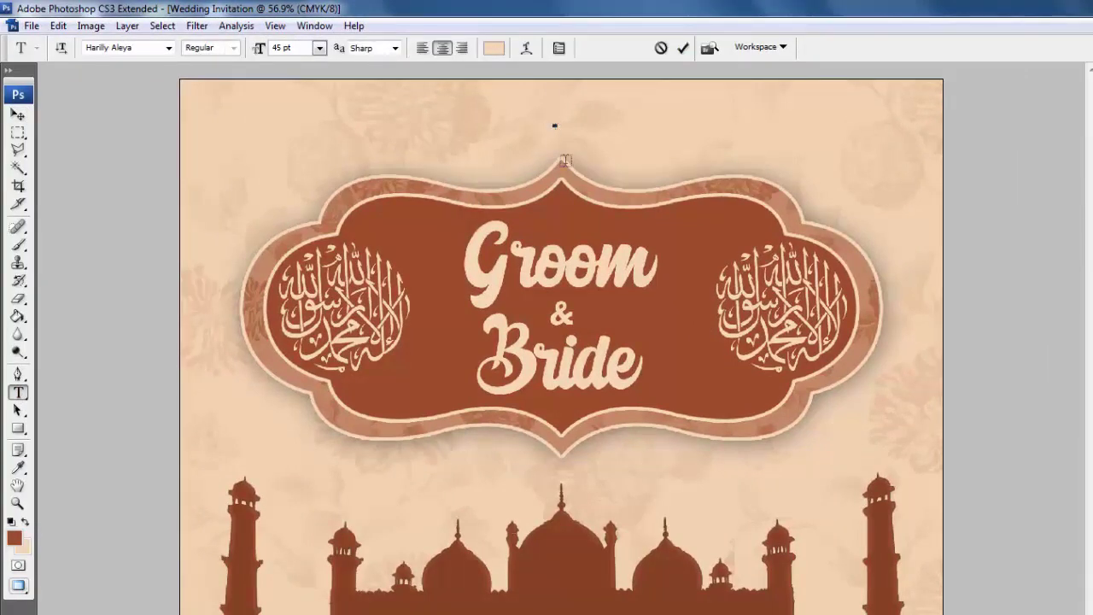
{"action": "type", "text": "ding Invitation"}
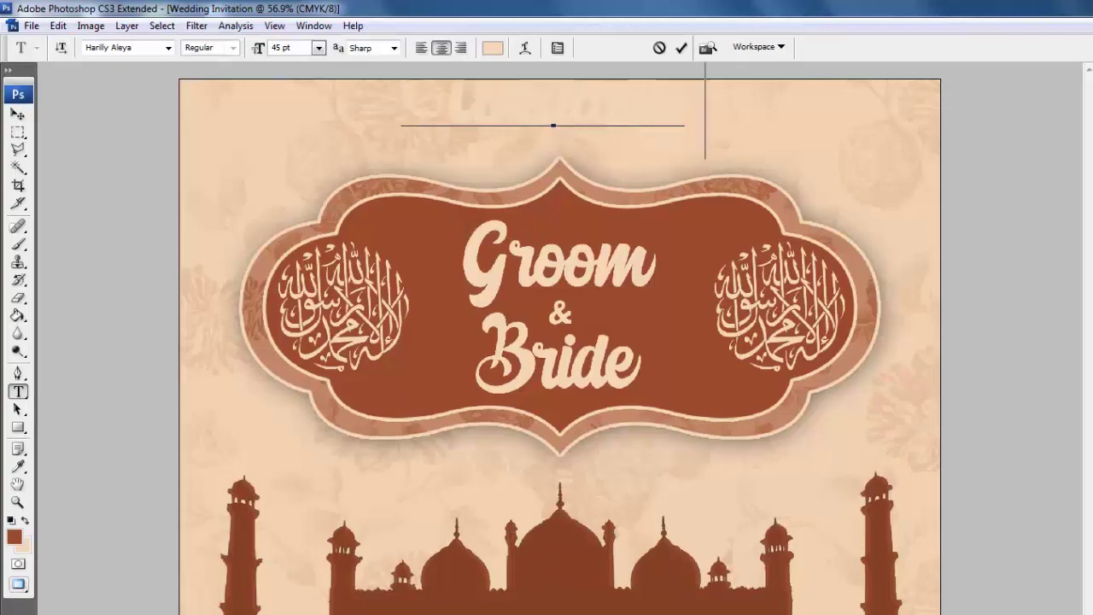
- Recolour the "Wedding Invitation" text with the brown foreground colour (9c5224)
{"action": "key", "text": "ctrl+a"}
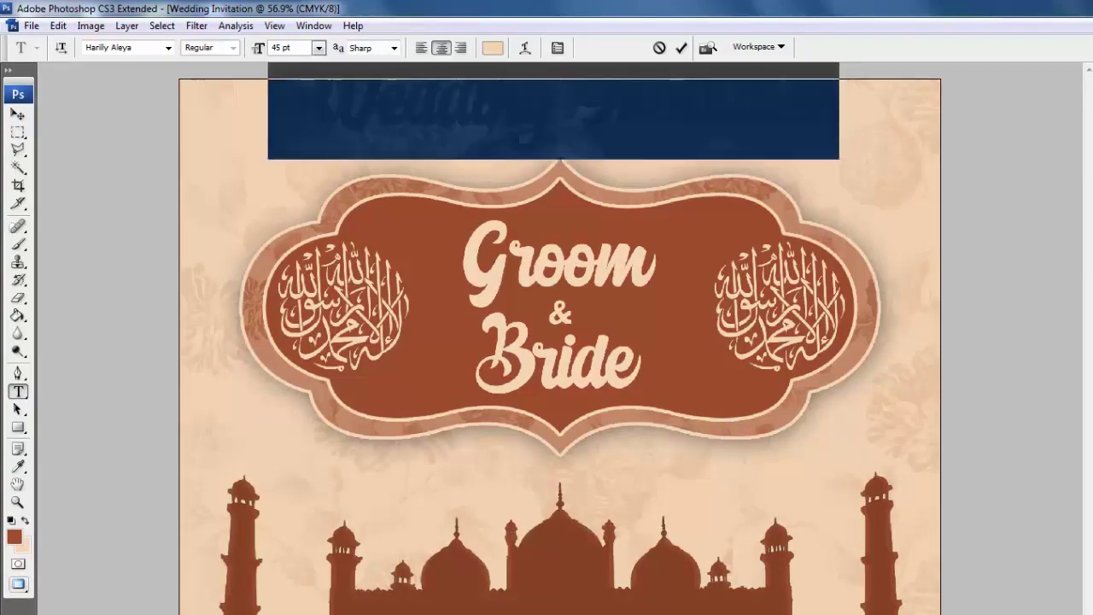
{"action": "left_click", "coordinate": [492, 48]}
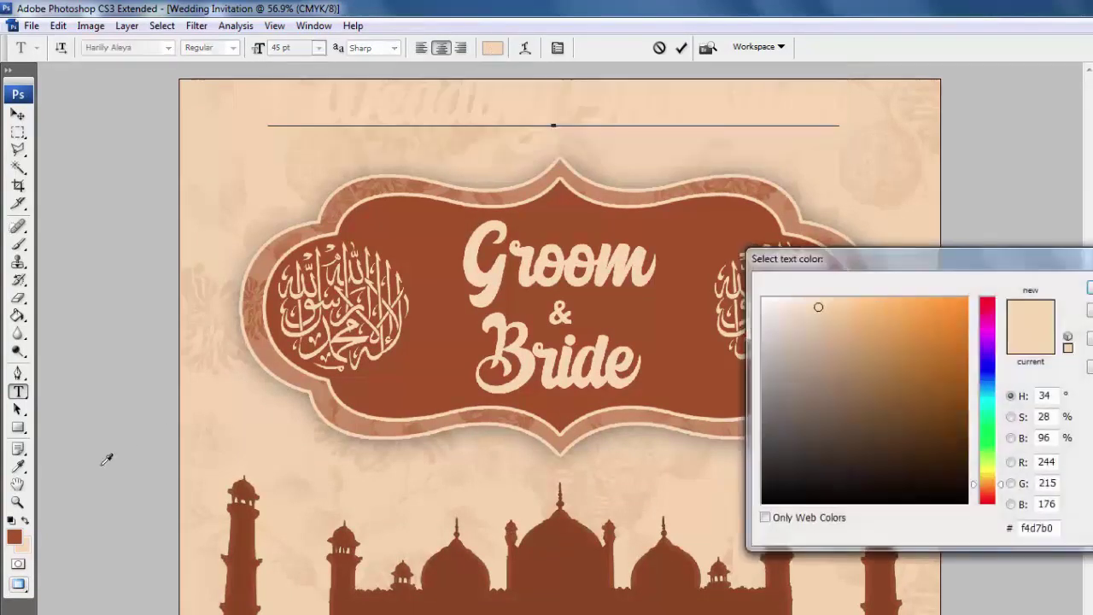
{"action": "left_click", "coordinate": [14, 536]}
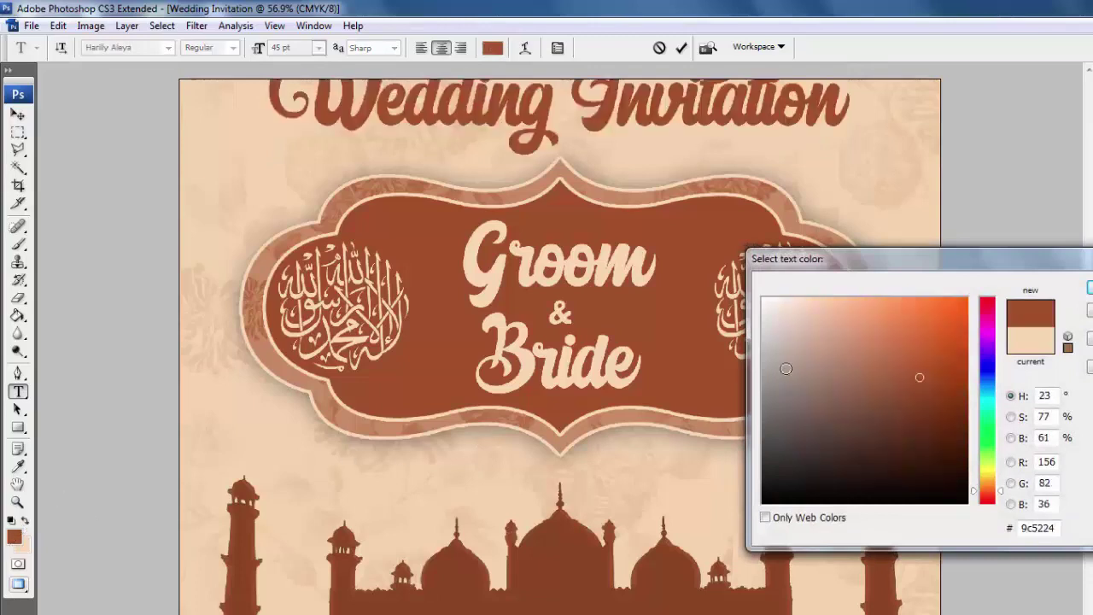
{"action": "left_click_drag", "start_coordinate": [982, 264], "coordinate": [608, 213]}
{"action": "left_click", "coordinate": [740, 254]}
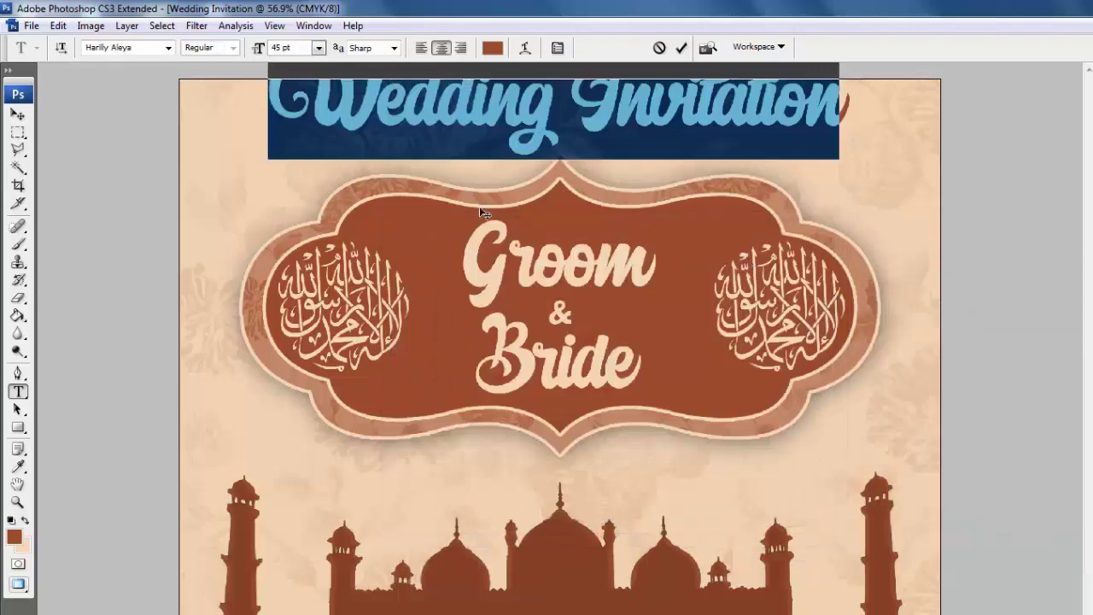
- Reduce the "Wedding Invitation" text to 18 pt and centre it horizontally on the canvas
{"action": "left_click", "coordinate": [318, 47]}
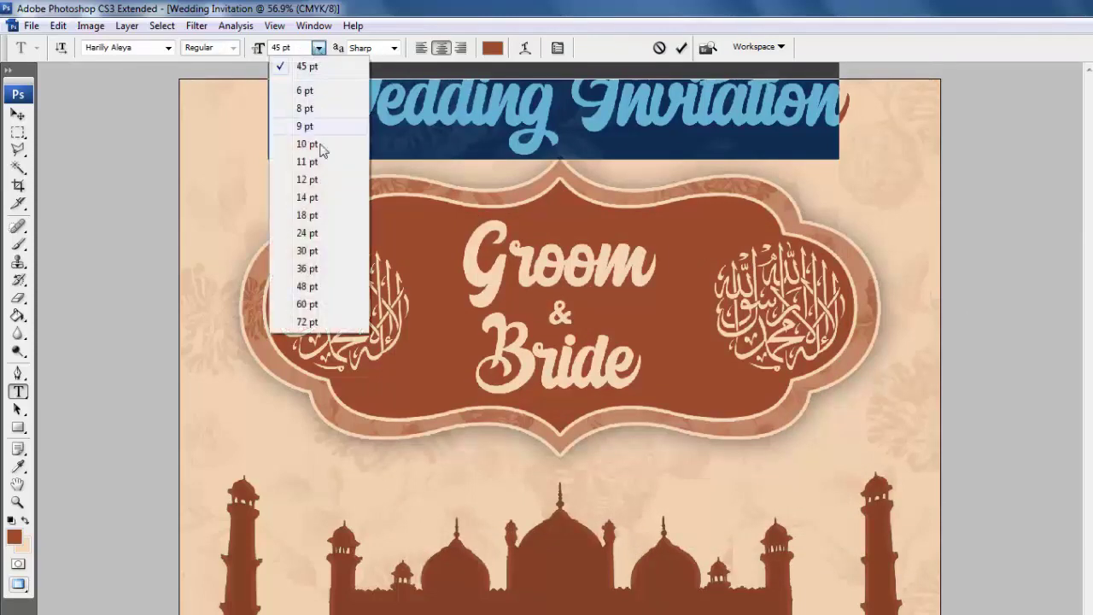
{"action": "left_click", "coordinate": [320, 215]}
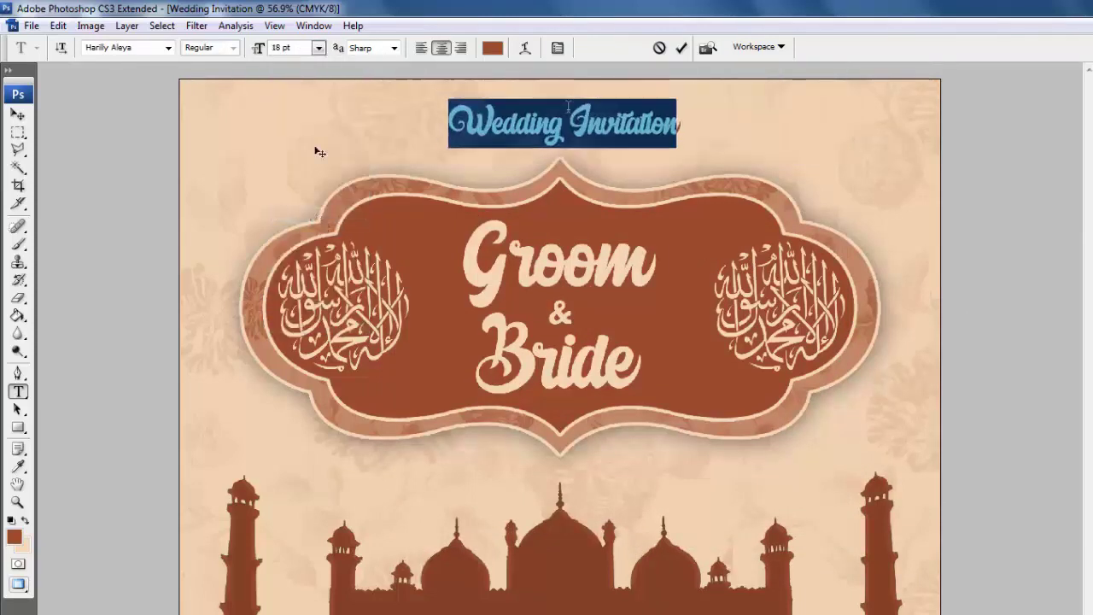
{"action": "left_click", "coordinate": [19, 115]}
{"action": "key", "text": "ctrl+a"}
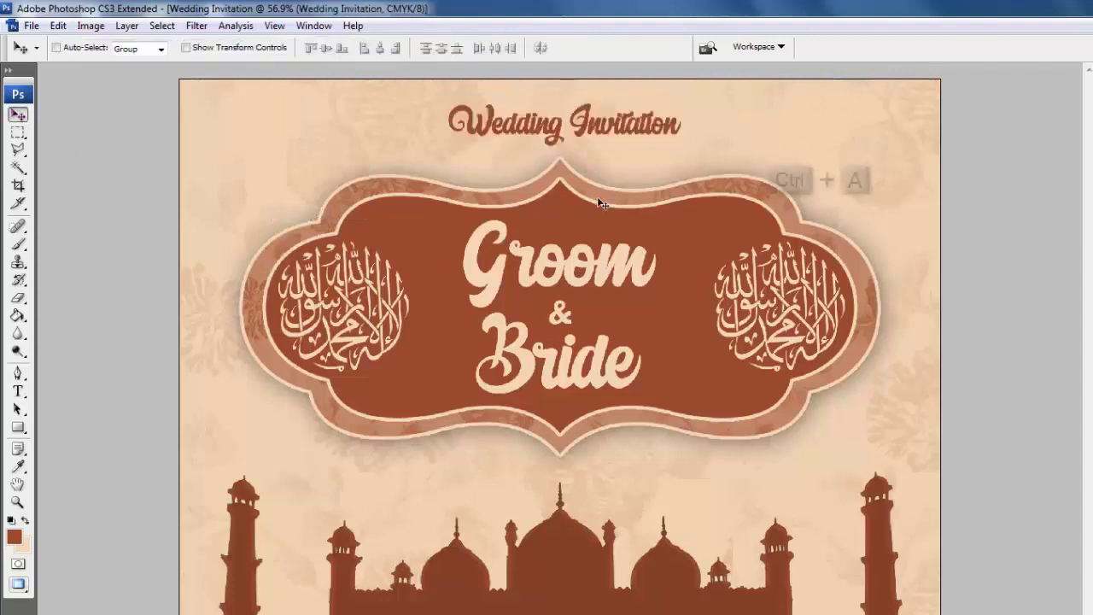
{"action": "left_click", "coordinate": [379, 53]}
{"action": "key", "text": "ctrl+d"}
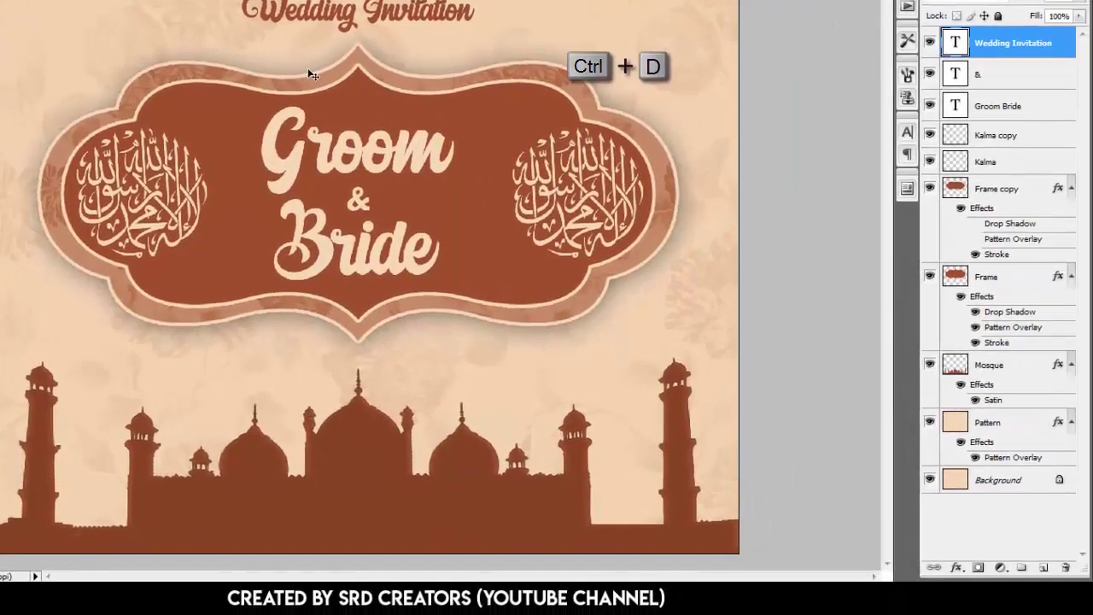
- Add a Gradient Overlay to the Wedding Invitation layer with Darken blend mode and 33% opacity
{"action": "left_click", "coordinate": [955, 568]}
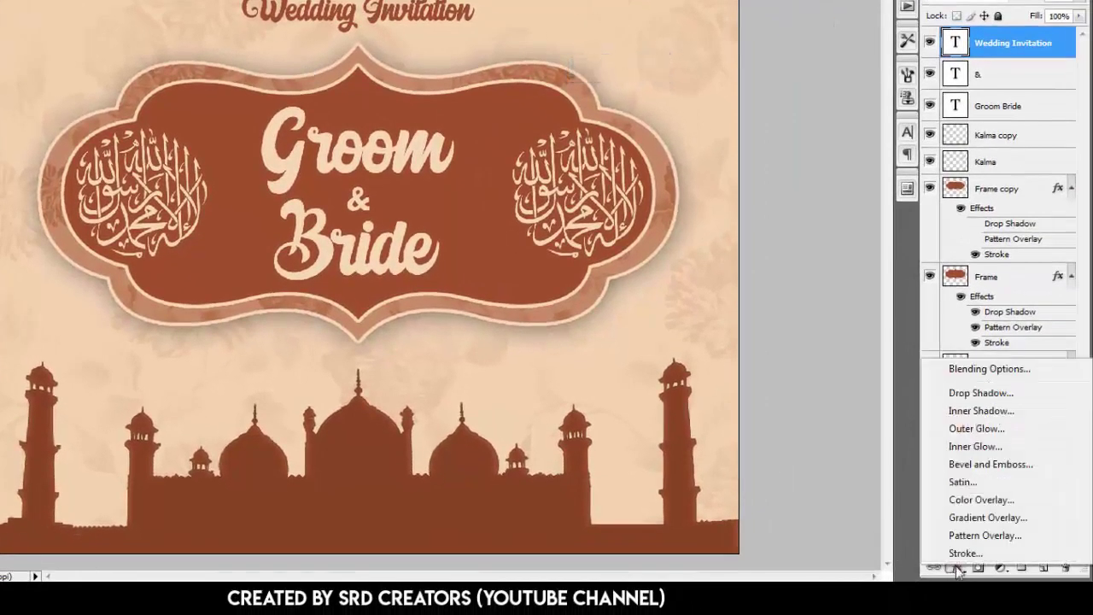
{"action": "left_click", "coordinate": [983, 518]}
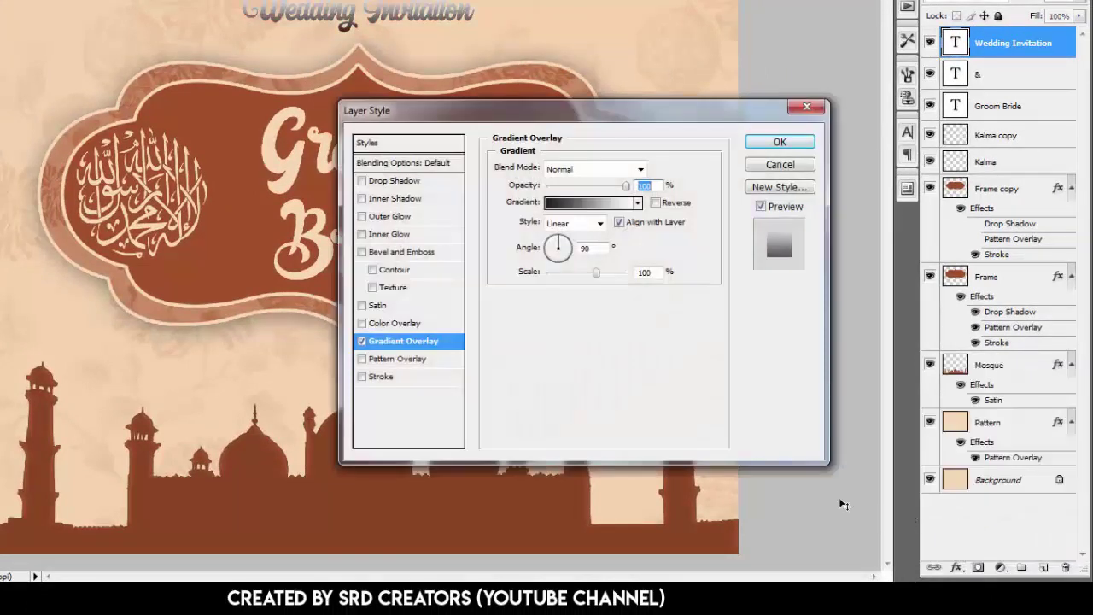
{"action": "left_click", "coordinate": [575, 168]}
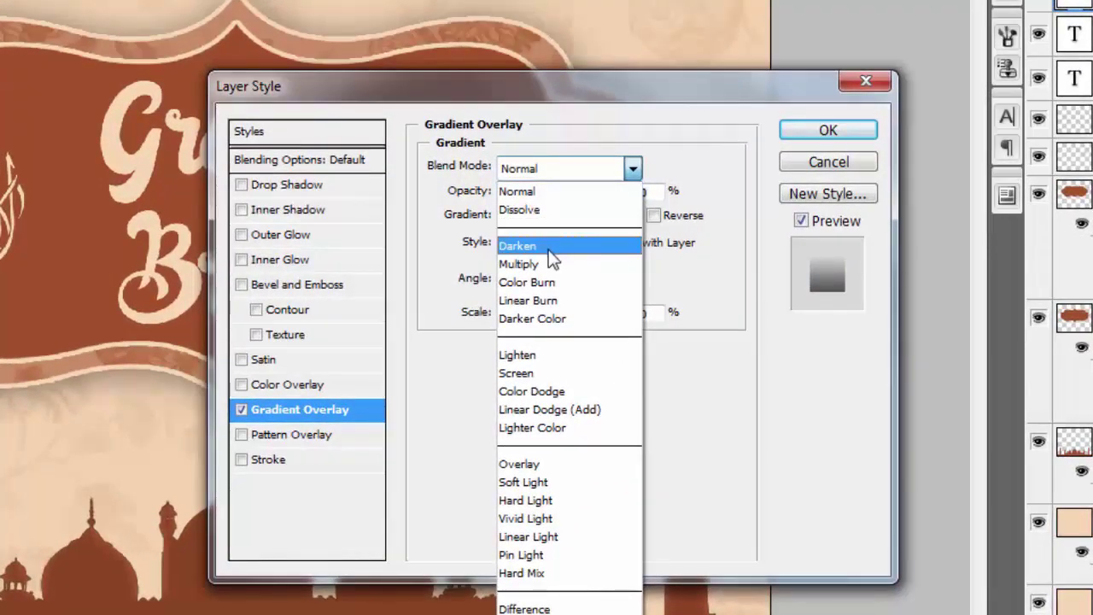
{"action": "left_click", "coordinate": [549, 247]}
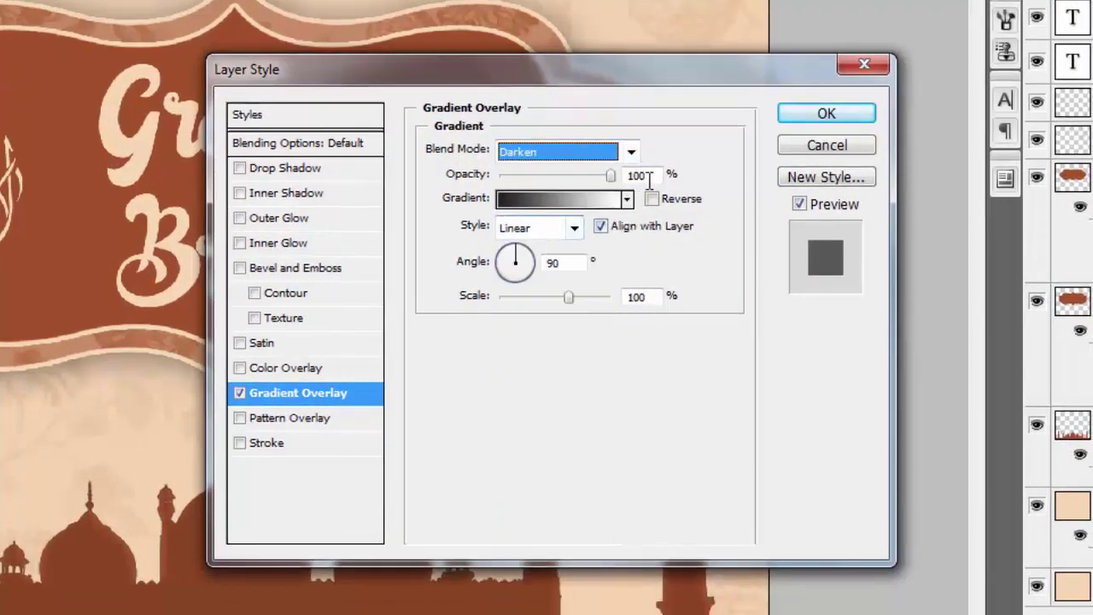
{"action": "double_click", "coordinate": [648, 177]}
{"action": "type", "text": "33"}
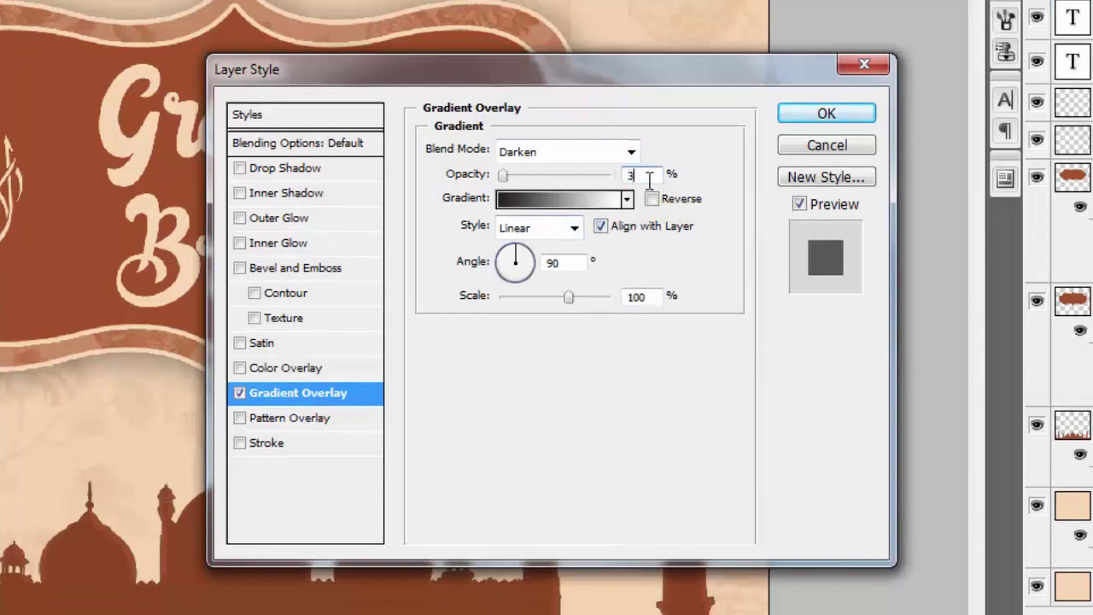
- Use a reversed black-to-white gradient with the Reflected style for the overlay and apply the layer style
{"action": "left_click", "coordinate": [583, 203]}
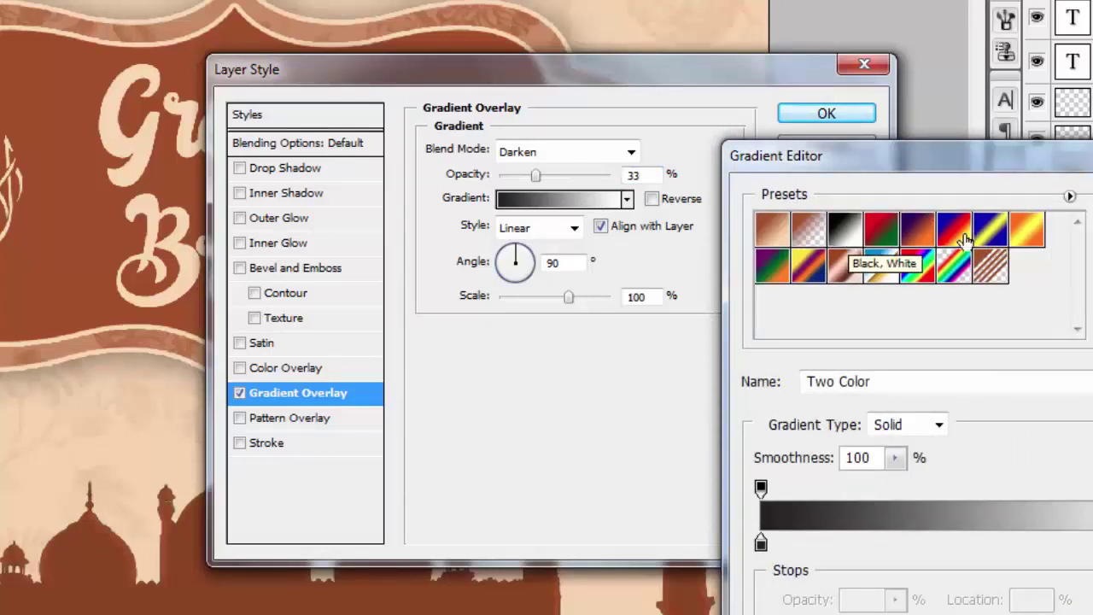
{"action": "key", "text": "Return"}
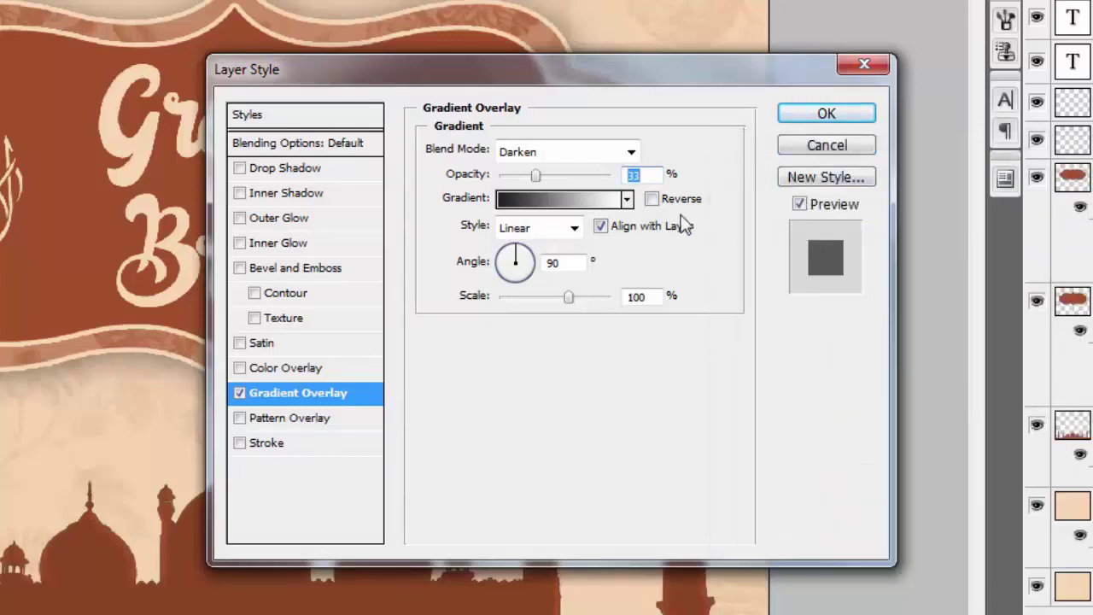
{"action": "left_click", "coordinate": [653, 198]}
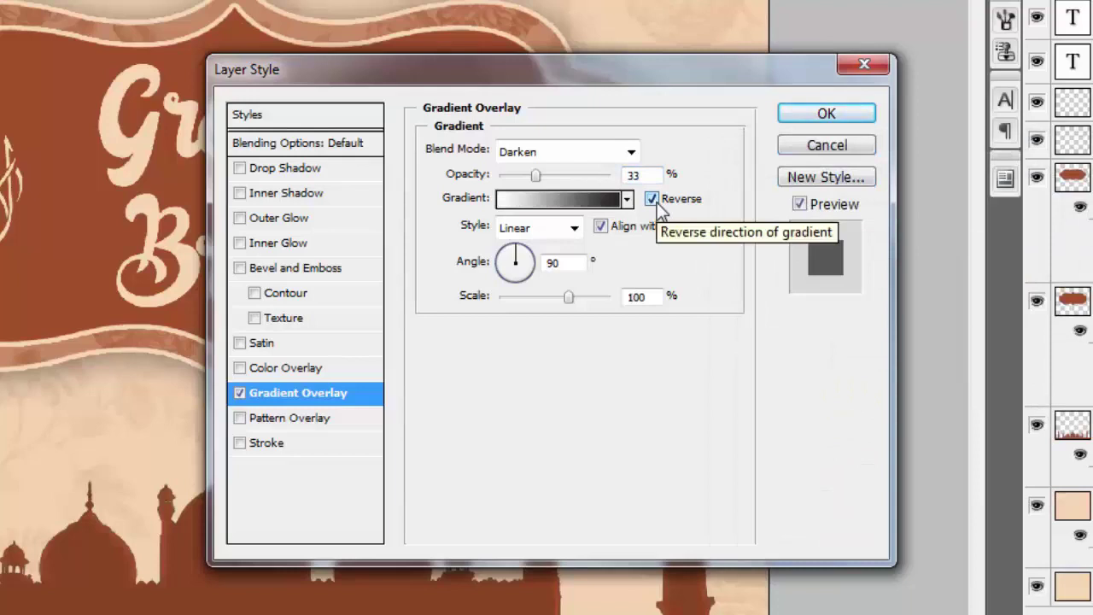
{"action": "left_click", "coordinate": [562, 228]}
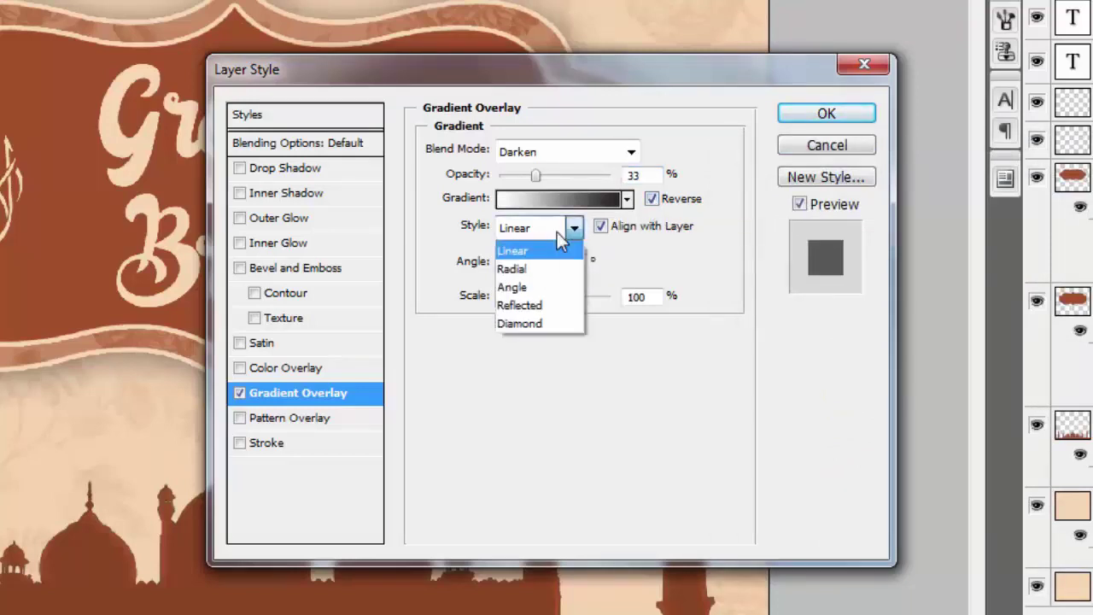
{"action": "left_click", "coordinate": [545, 304]}
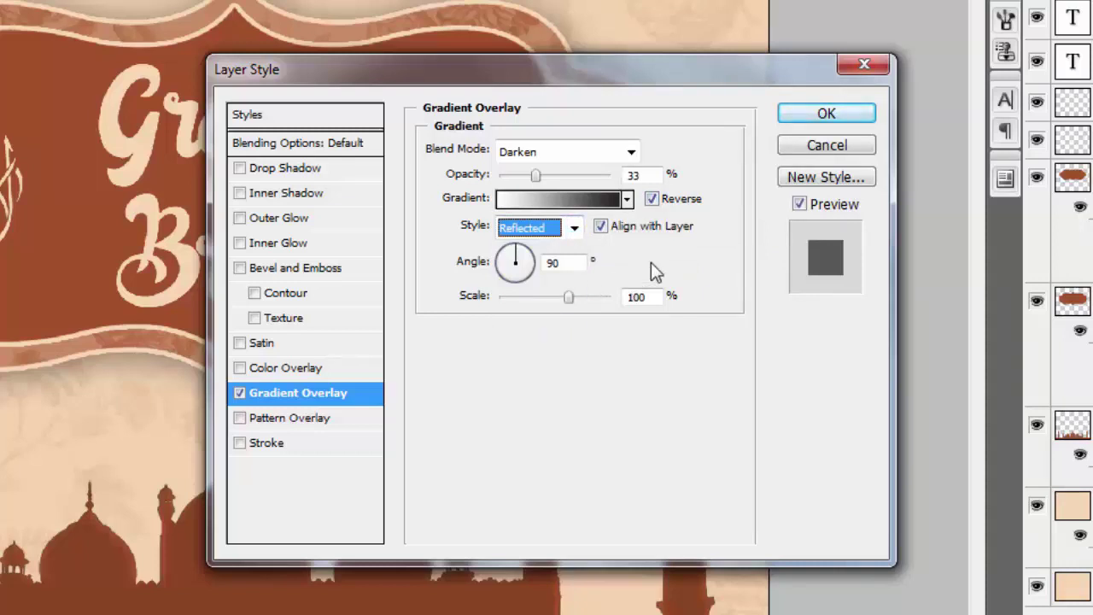
{"action": "left_click", "coordinate": [842, 113]}
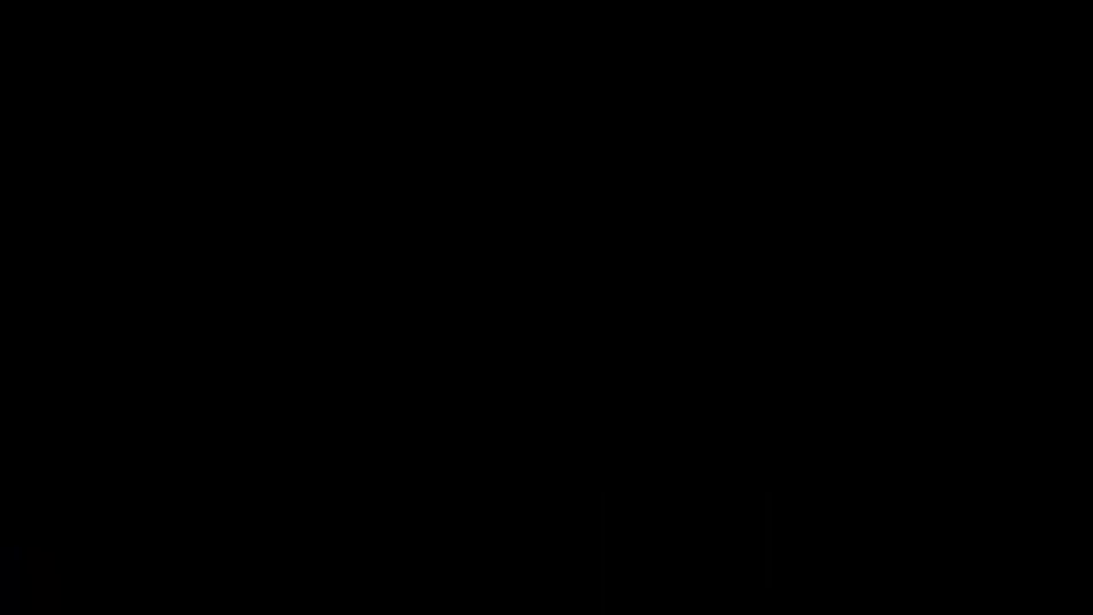
- Create a 5.5 × 4.25 inch, 300 ppi CMYK document named "Wedding Card Back Design" and fill its background with the peach background colour
{"action": "key", "text": "ctrl+n"}
{"action": "type", "text": "Wedding"}
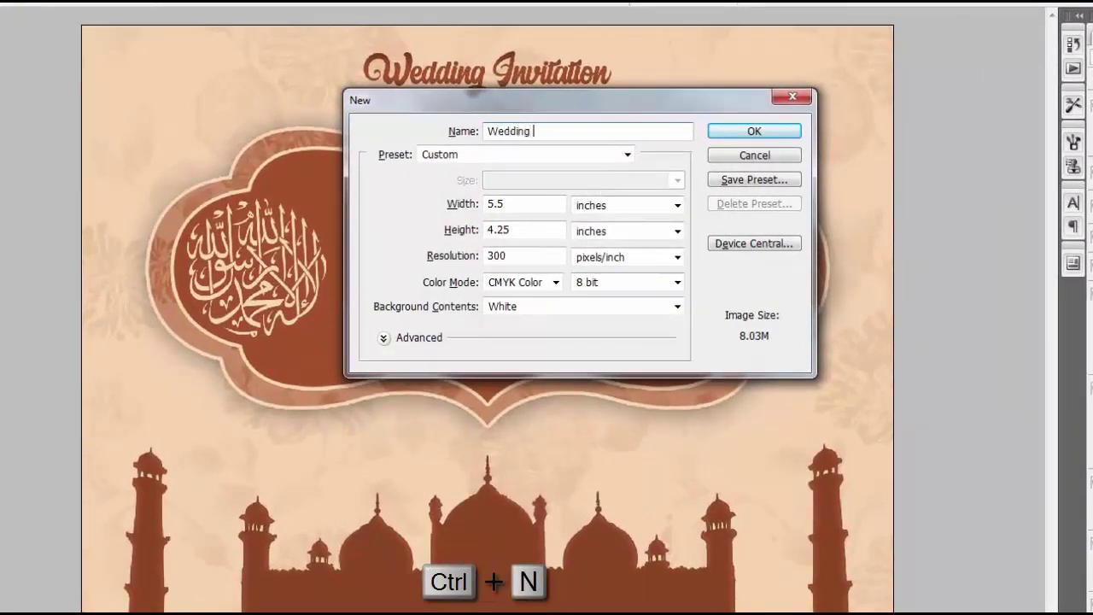
{"action": "type", "text": " Card Back Design"}
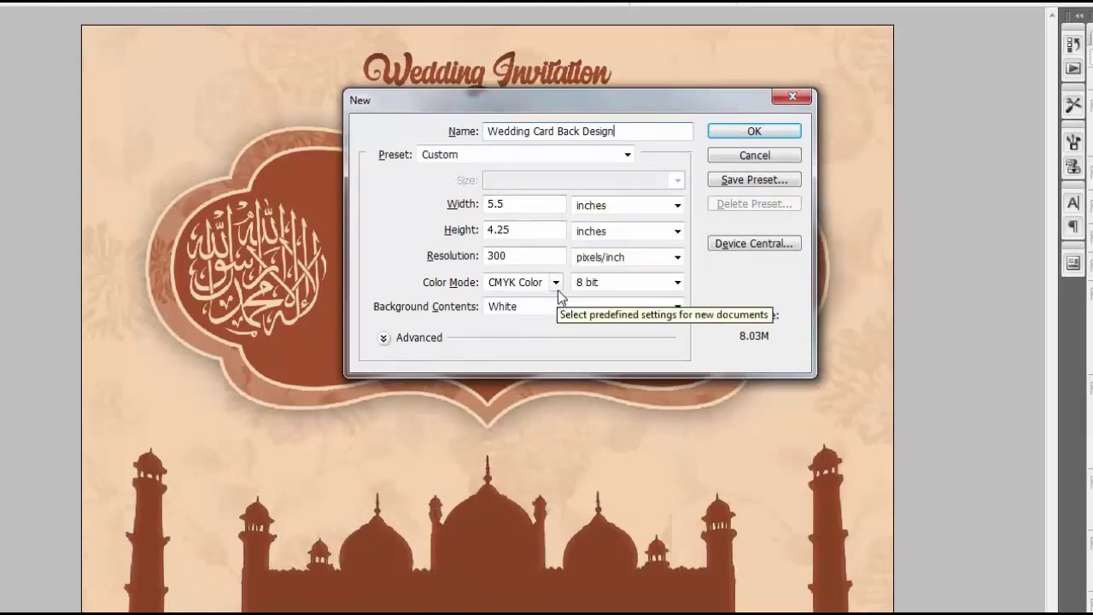
{"action": "left_click", "coordinate": [739, 135]}
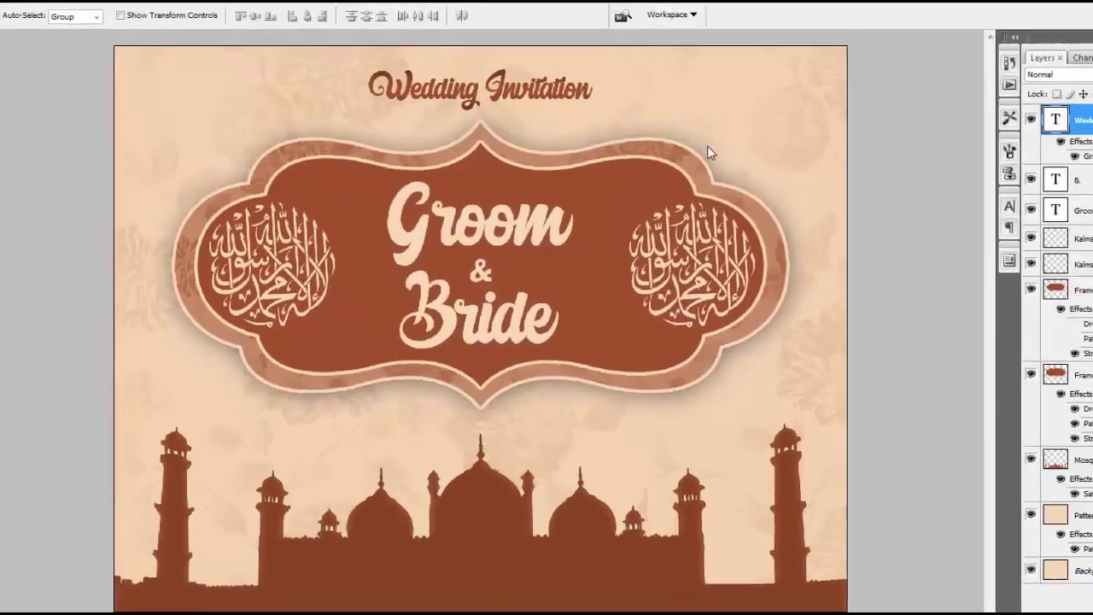
{"action": "key", "text": "ctrl+BackSpace"}
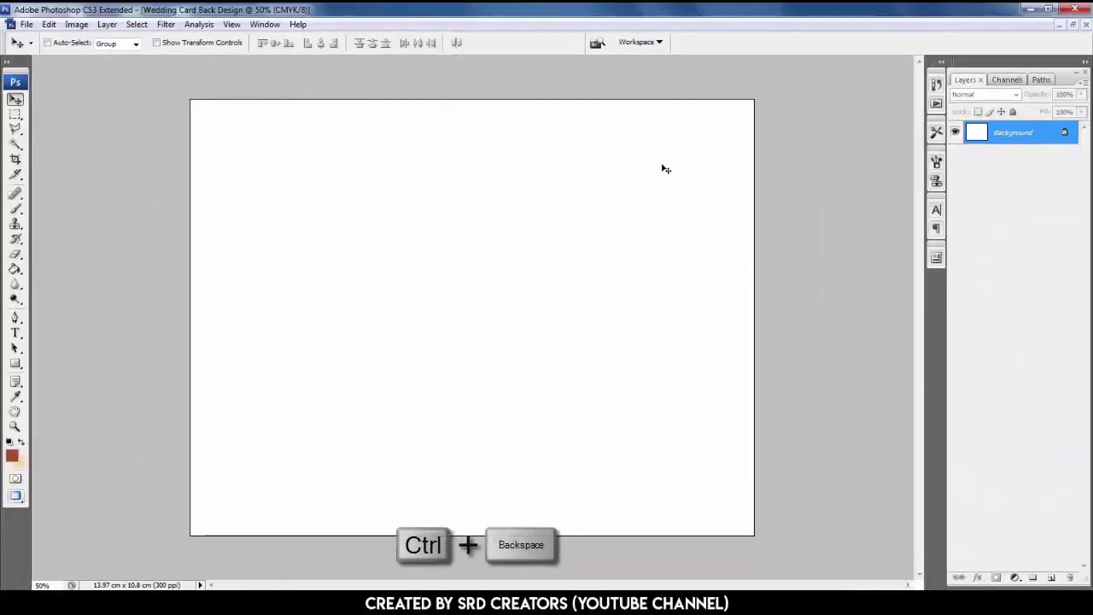
{"action": "key", "text": "ctrl+BackSpace"}
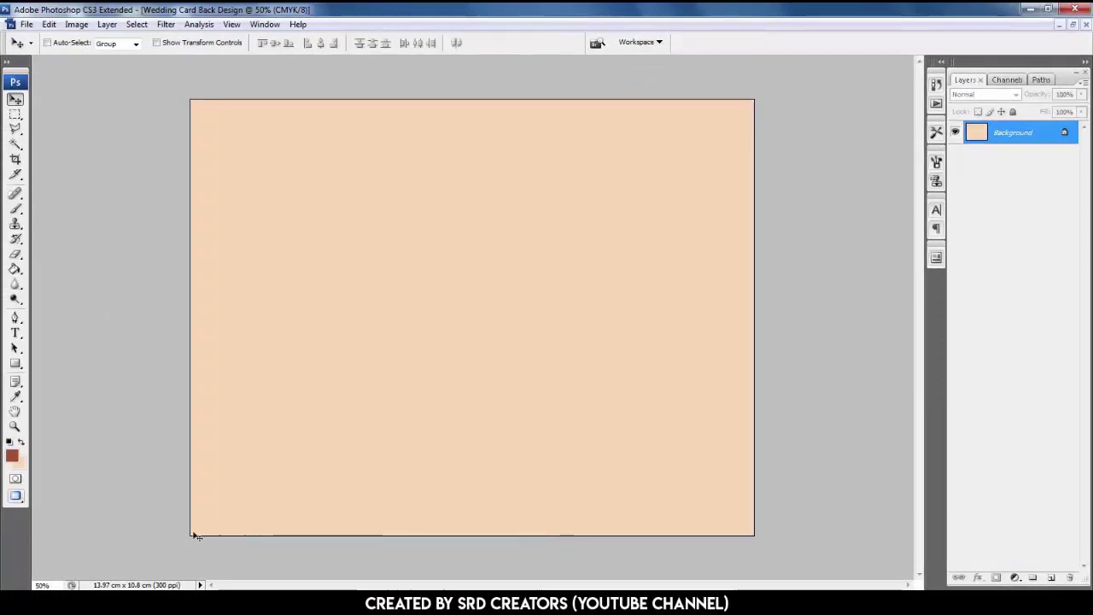
- Open Border.png, Kalma 3.png, Kalma01.png and Kalma2.png from the Marriage Card Design folder in Photoshop and show the documents as floating windows
{"action": "key", "text": "alt+Tab"}
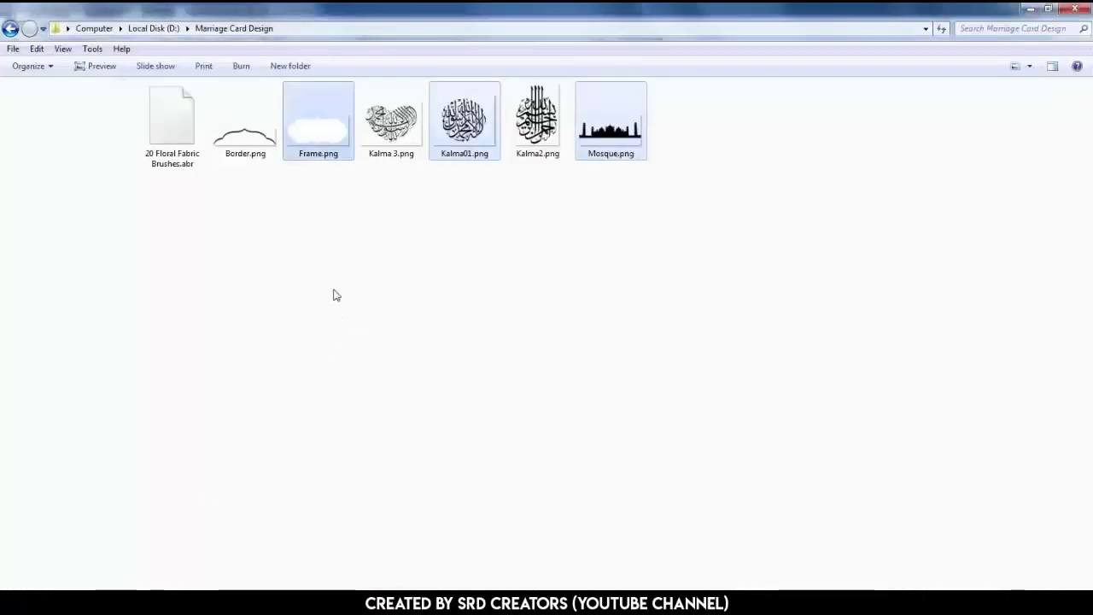
{"action": "left_click", "coordinate": [258, 150]}
{"action": "left_click", "coordinate": [389, 150], "text": "ctrl"}
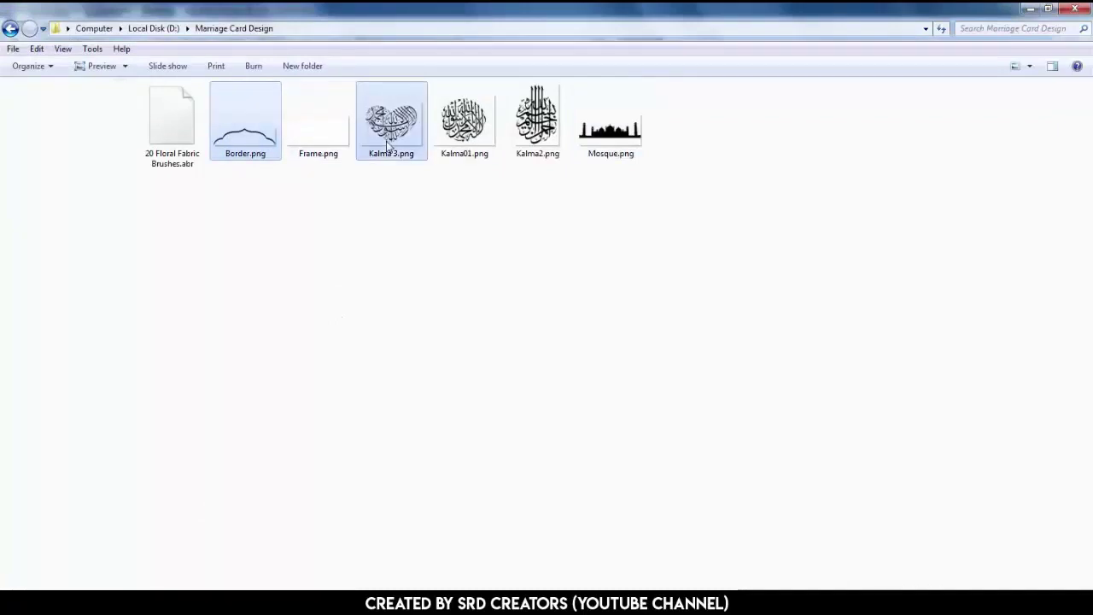
{"action": "left_click", "coordinate": [457, 152], "text": "ctrl"}
{"action": "left_click", "coordinate": [545, 145], "text": "ctrl"}
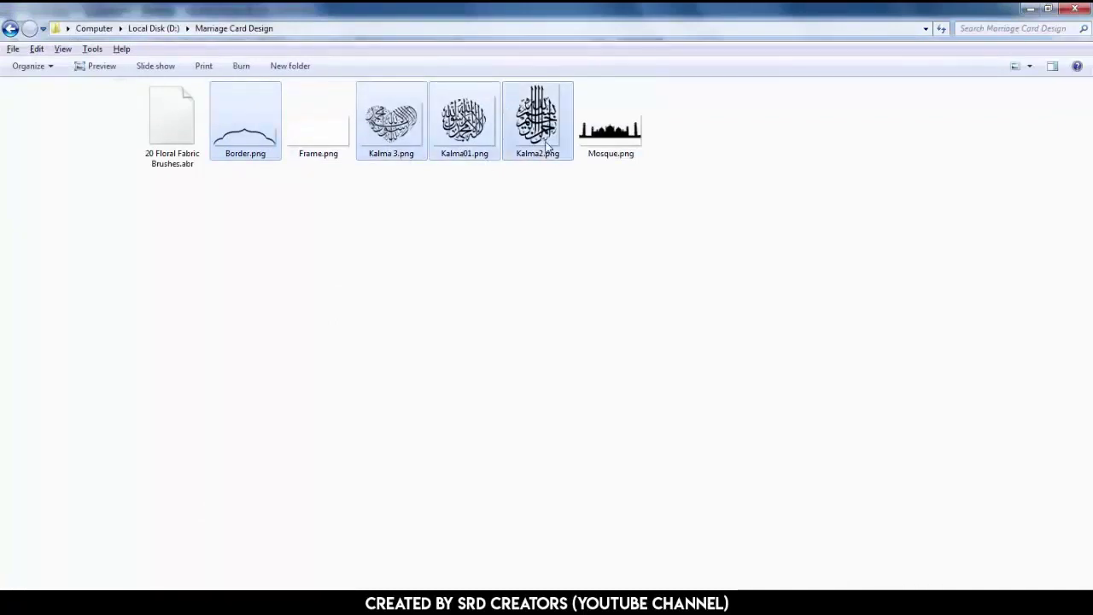
{"action": "left_click_drag", "start_coordinate": [244, 147], "coordinate": [276, 412]}
{"action": "left_click_drag", "start_coordinate": [401, 256], "coordinate": [401, 256]}
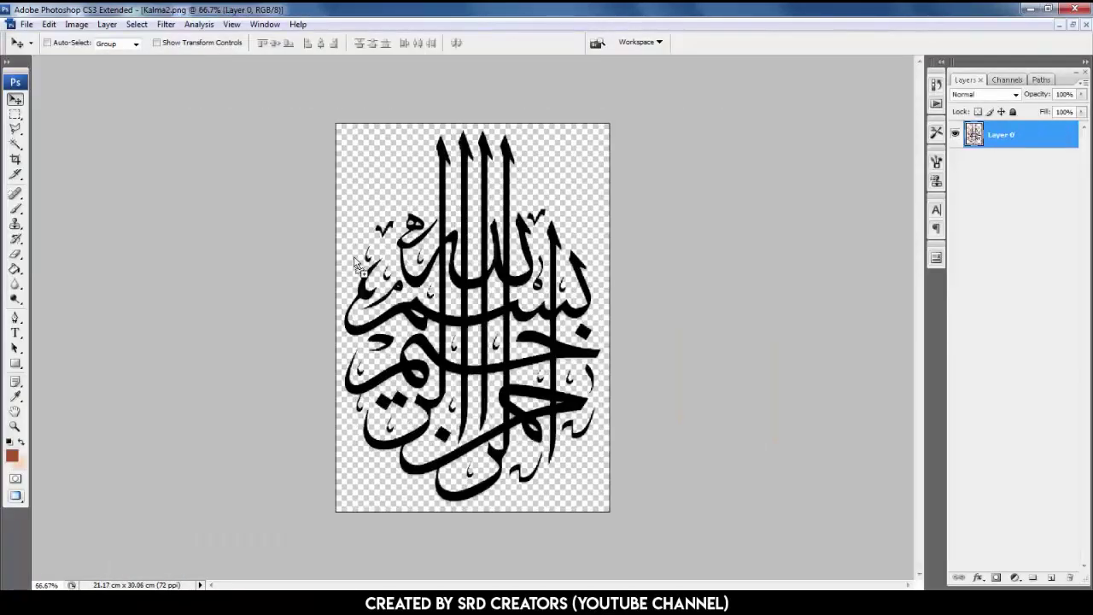
{"action": "left_click", "coordinate": [1072, 24]}
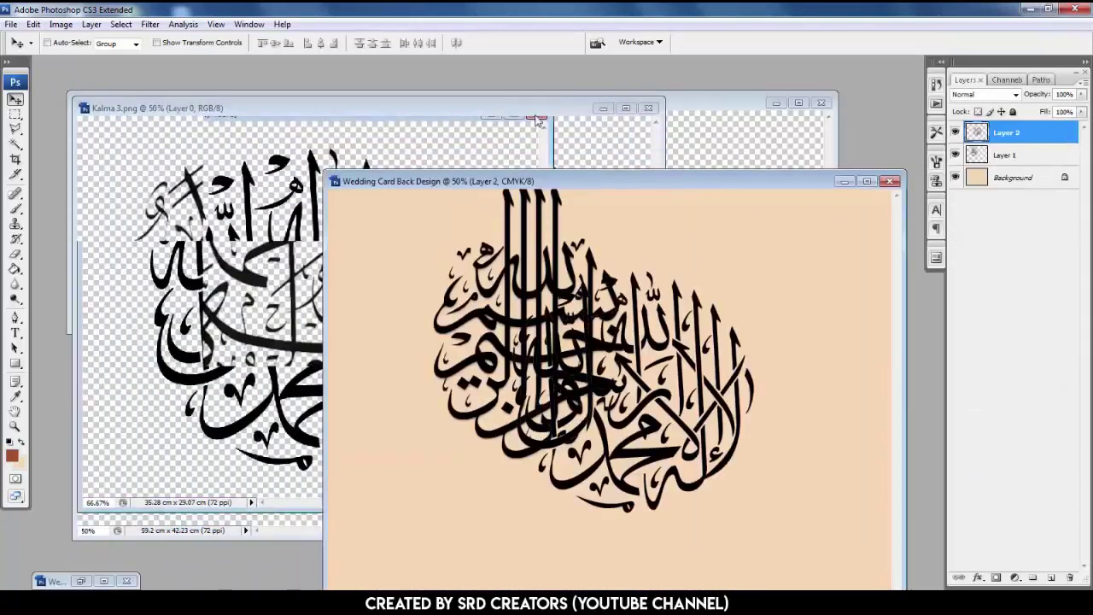
- Close the leftover source artwork, maximise the card back document and hide the calligraphy on Layers 1 to 3
{"action": "left_click", "coordinate": [821, 102]}
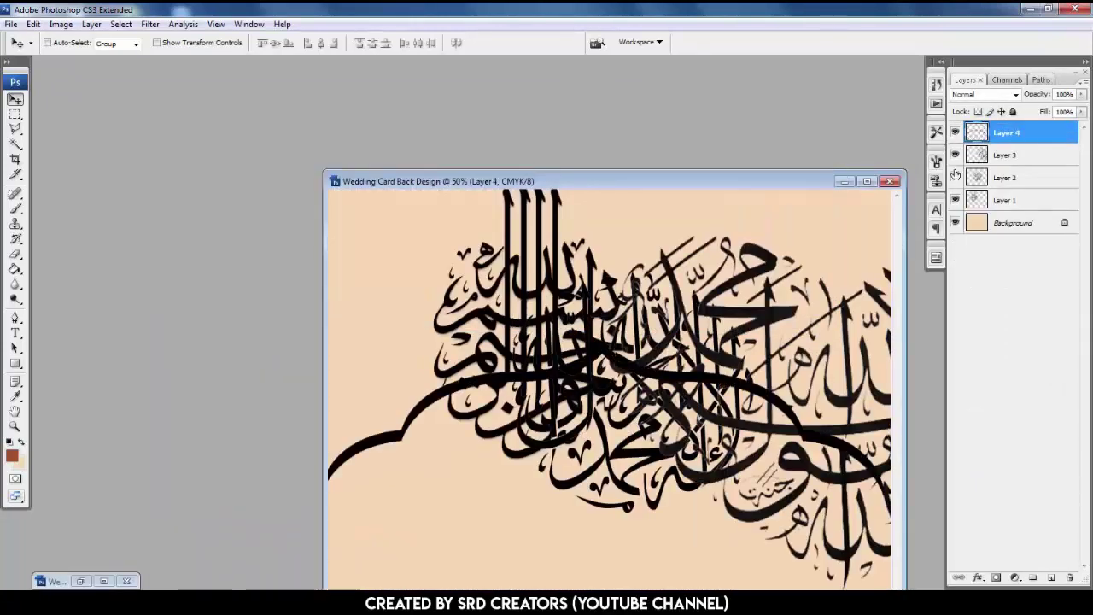
{"action": "left_click", "coordinate": [867, 181]}
{"action": "left_click_drag", "start_coordinate": [955, 154], "coordinate": [954, 200]}
- Rename Layer 4 as Border, Layer 2 as Kalma 1, Layer 1 as Kalma2 and Layer 3 as Kalma 3
{"action": "double_click", "coordinate": [1005, 133]}
{"action": "type", "text": "BOrd"}
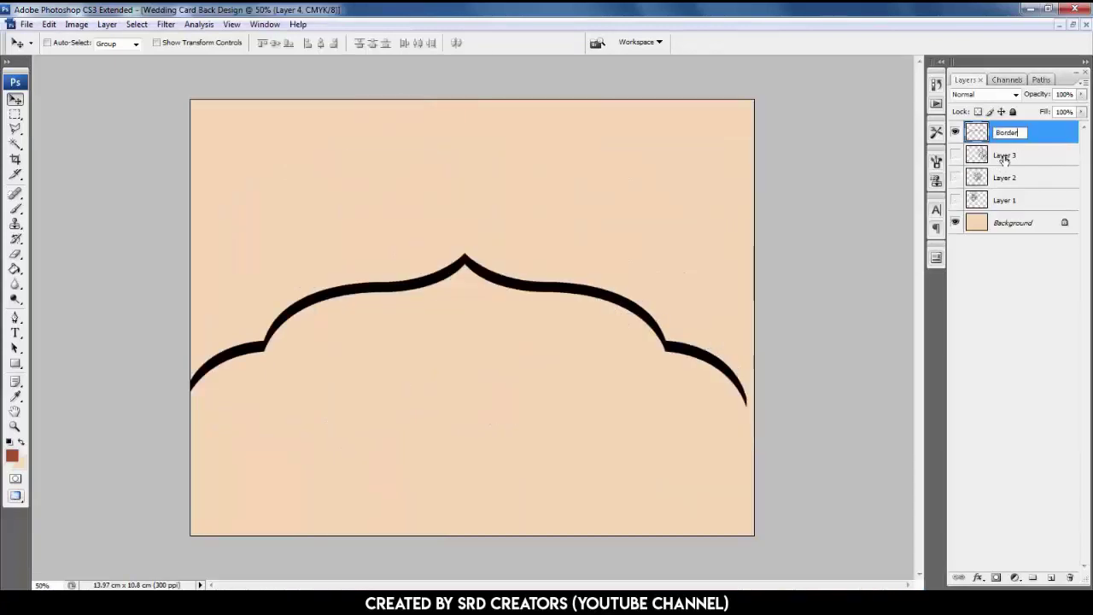
{"action": "left_click", "coordinate": [1003, 164]}
{"action": "double_click", "coordinate": [1005, 177]}
{"action": "type", "text": "Kaima 1"}
{"action": "key", "text": "Return"}
{"action": "double_click", "coordinate": [1005, 203]}
{"action": "type", "text": "Kaima2"}
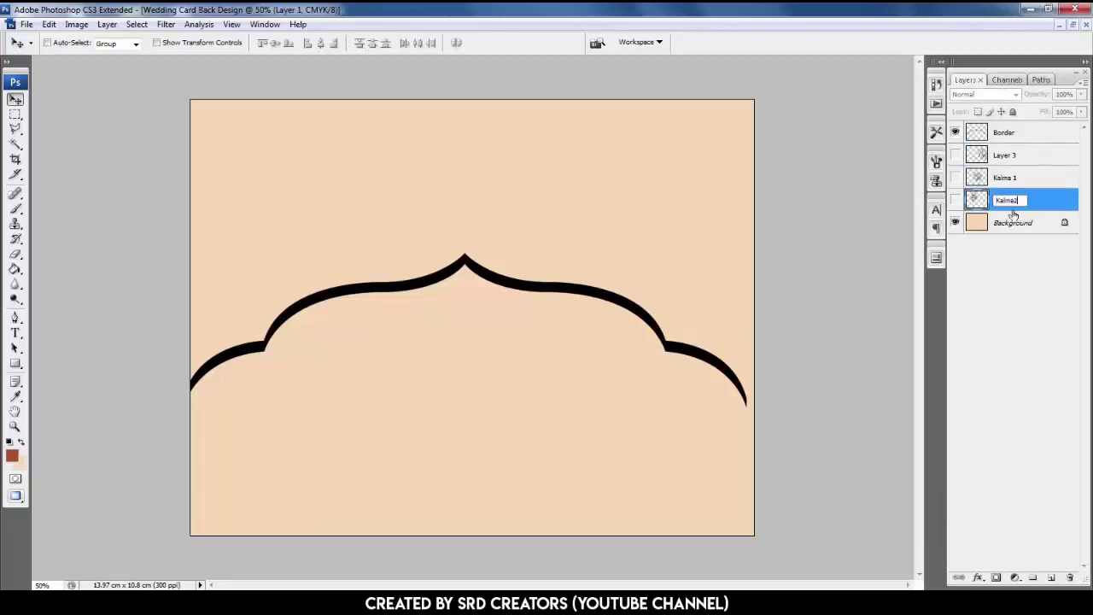
{"action": "left_click", "coordinate": [1005, 154]}
{"action": "double_click", "coordinate": [1005, 154]}
{"action": "type", "text": "Kaima 3"}
{"action": "key", "text": "Return"}
- Place the Border layer directly above the Background layer and move the arch up to the card's upper edge
{"action": "left_click", "coordinate": [1003, 135]}
{"action": "left_click_drag", "start_coordinate": [1003, 147], "coordinate": [1005, 211]}
{"action": "left_click_drag", "start_coordinate": [613, 299], "coordinate": [627, 152]}
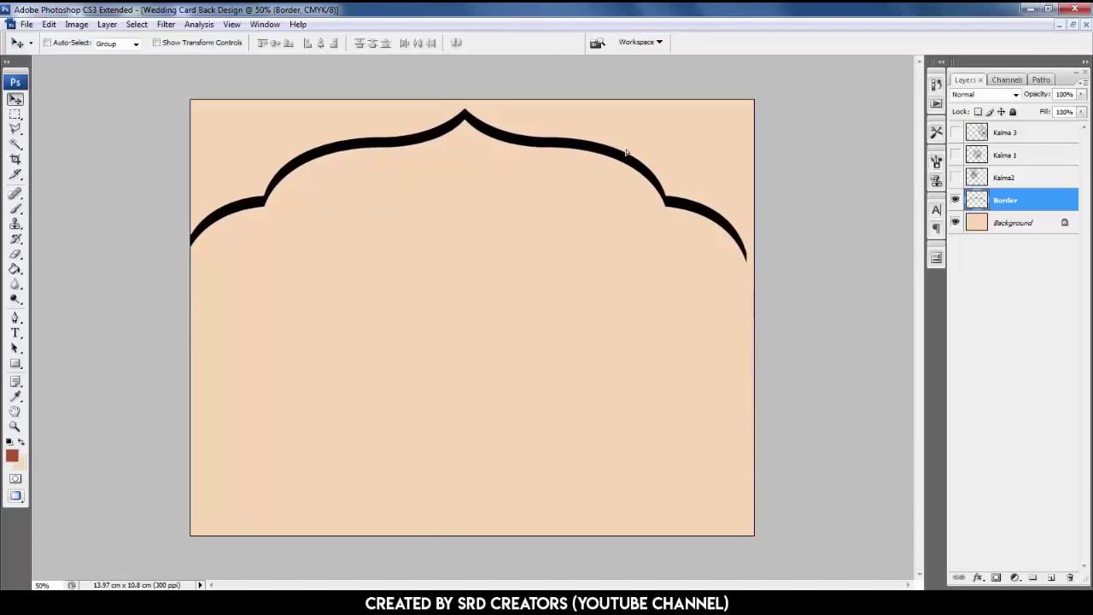
- Load the Border layer's outline as a selection, fill it with the reddish-brown foreground colour and deselect
{"action": "key", "text": "ctrl"}
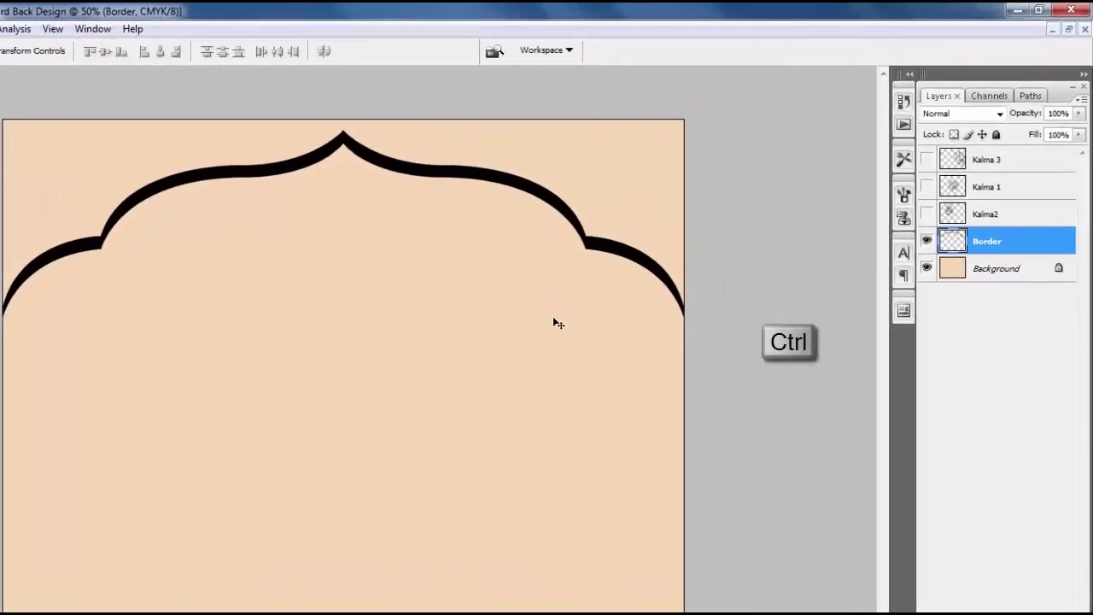
{"action": "left_click", "coordinate": [952, 241], "text": "ctrl"}
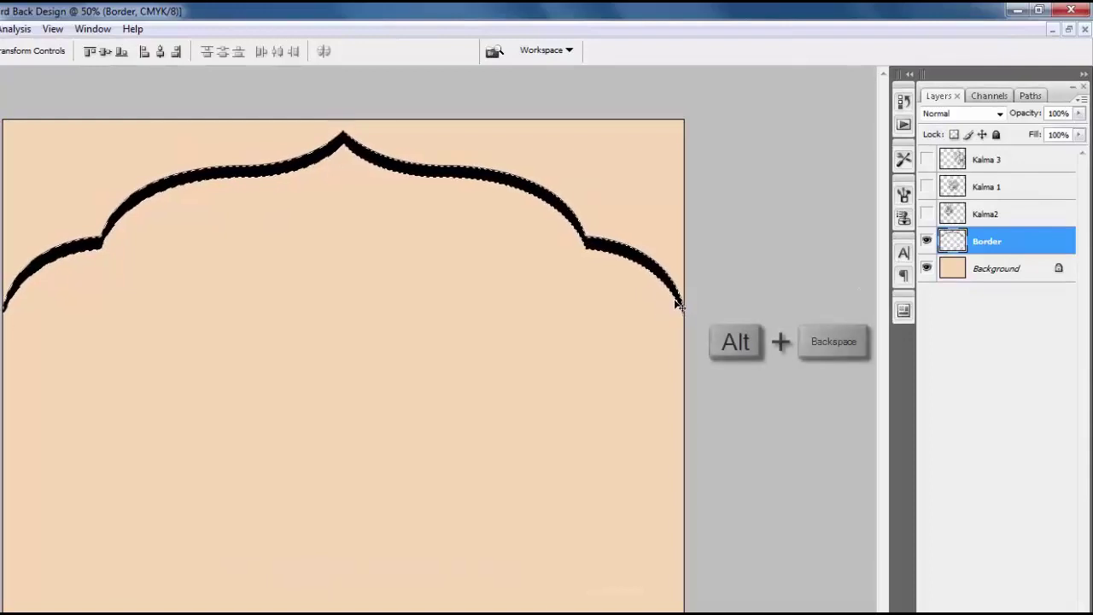
{"action": "key", "text": "alt+BackSpace"}
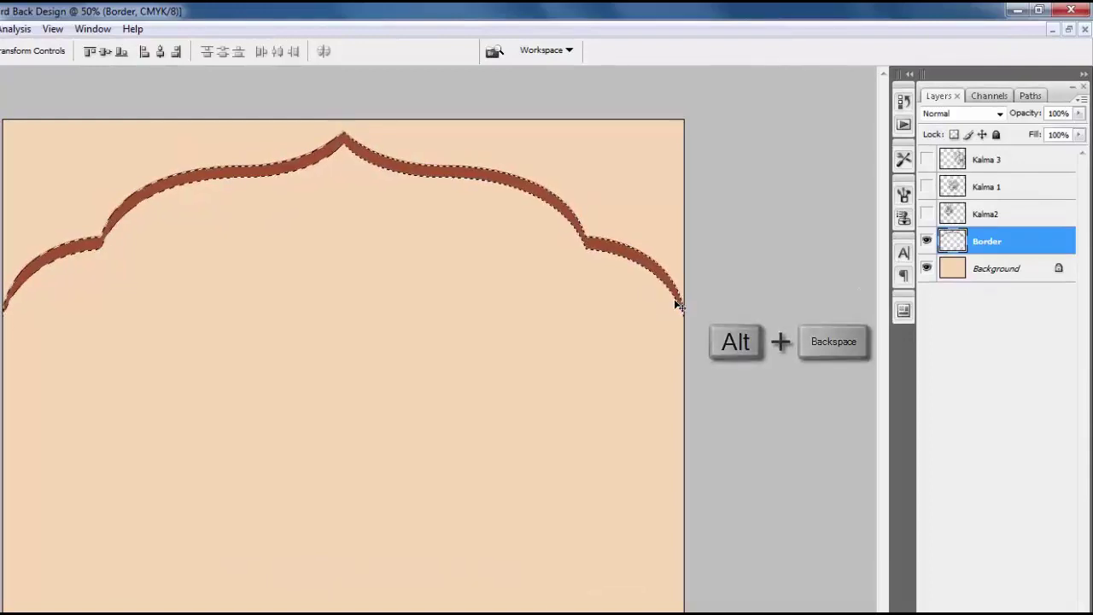
{"action": "key", "text": "ctrl+d"}
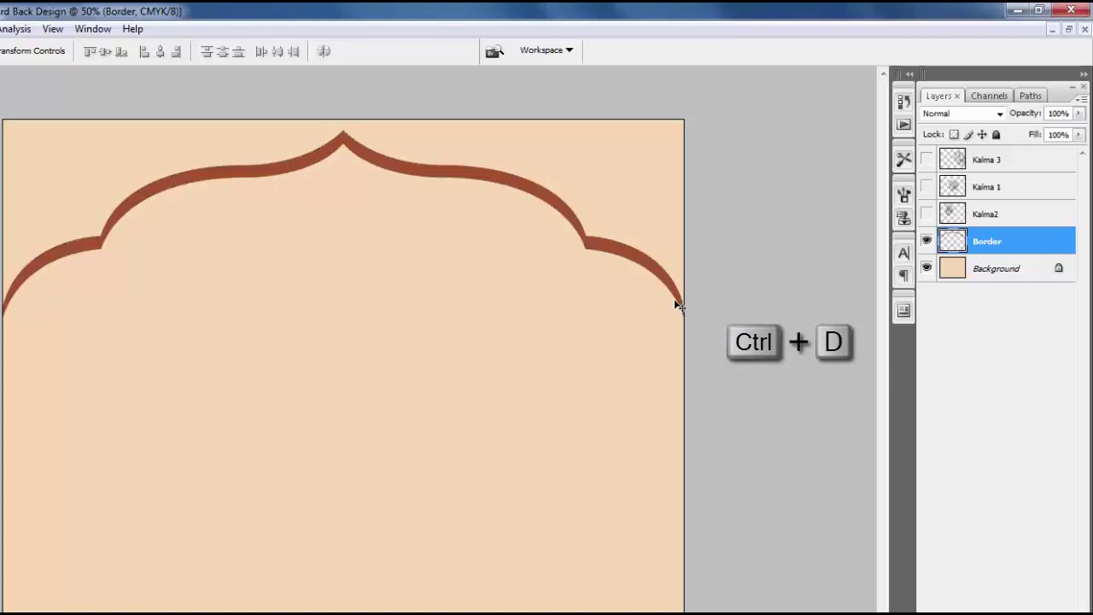
- Duplicate the Background layer and add a Pattern Overlay to the copy using the peach floral pattern
{"action": "left_click", "coordinate": [985, 278]}
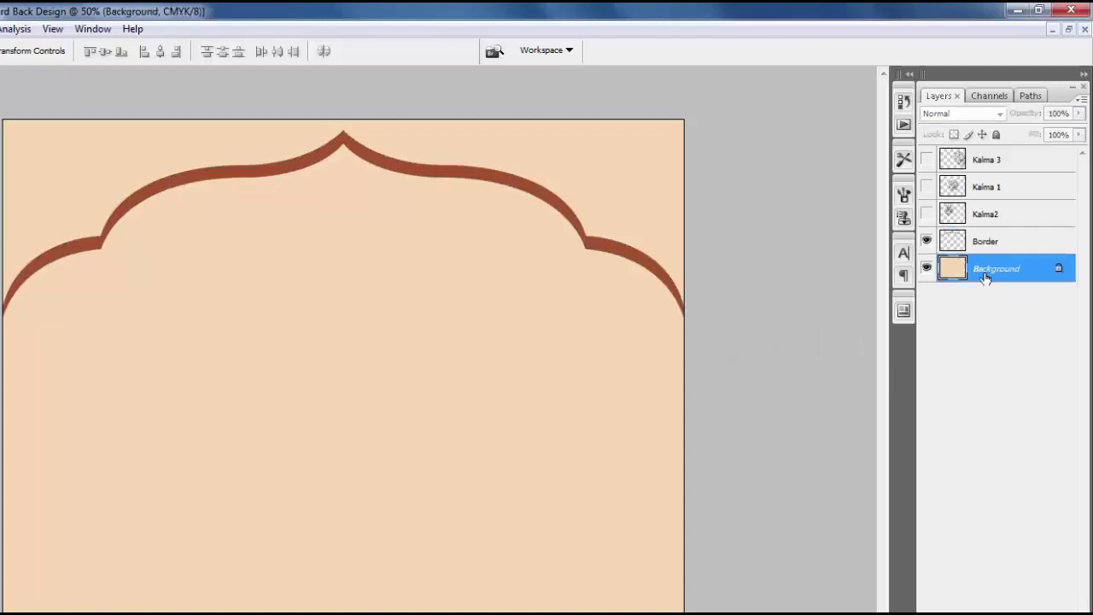
{"action": "key", "text": "ctrl+j"}
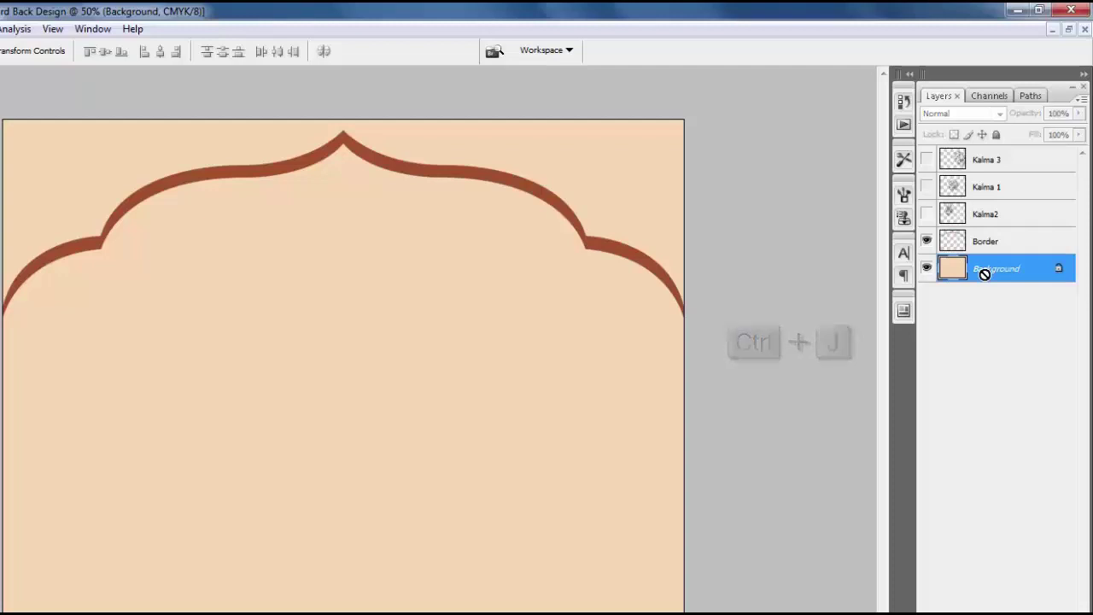
{"action": "left_click", "coordinate": [952, 566]}
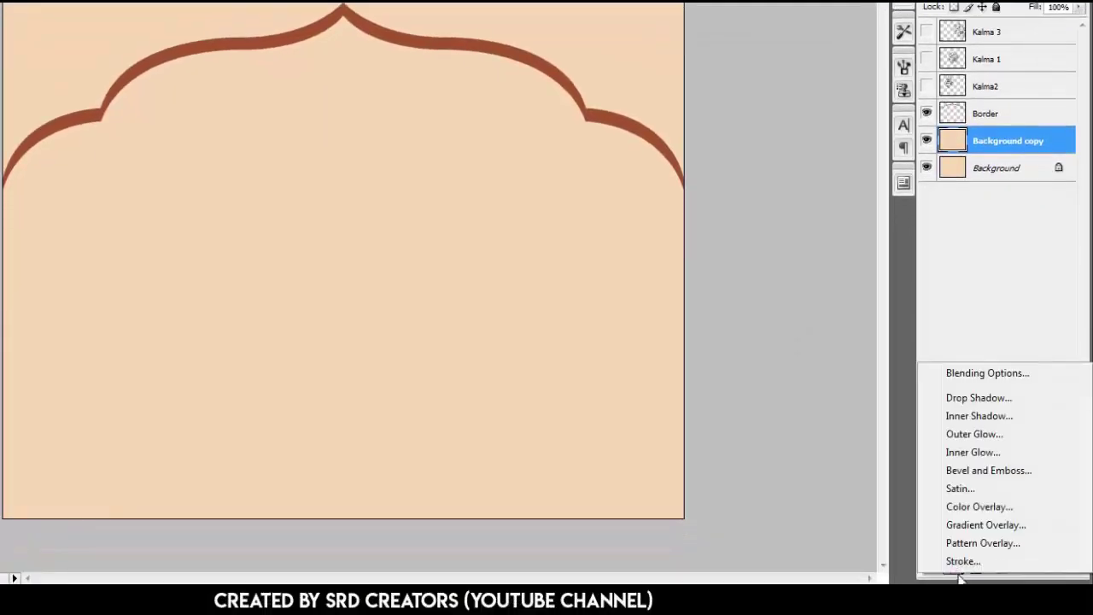
{"action": "left_click", "coordinate": [974, 544]}
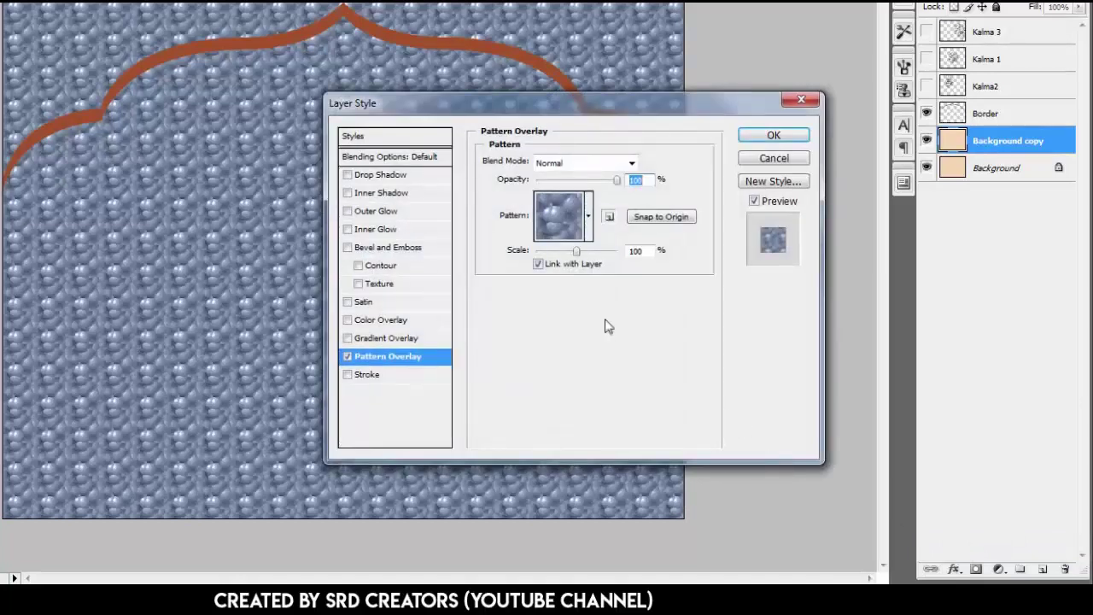
{"action": "left_click", "coordinate": [564, 224]}
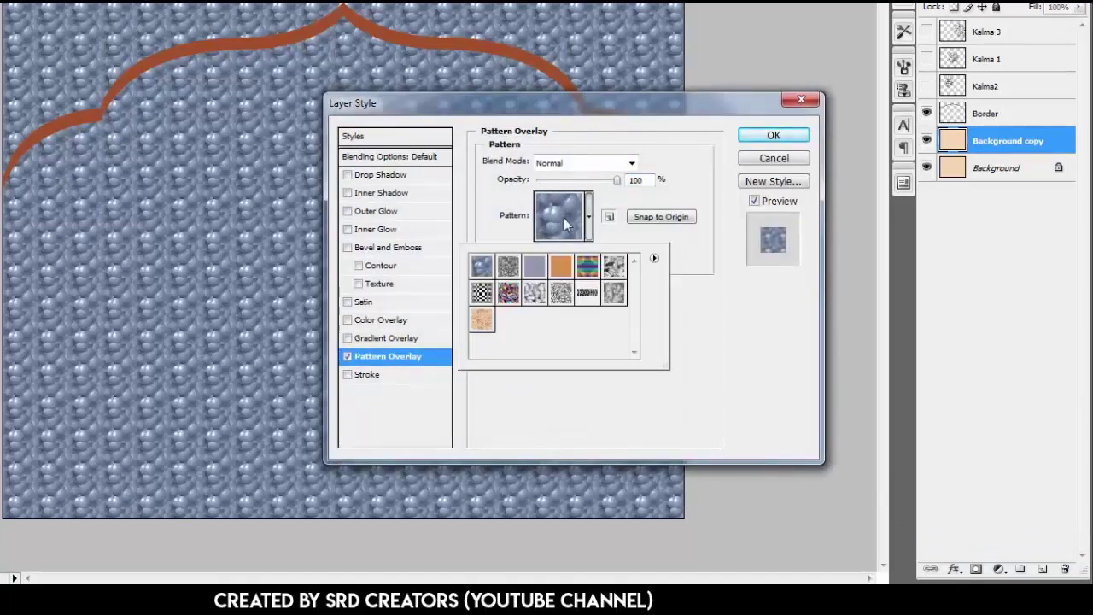
{"action": "left_click", "coordinate": [480, 320]}
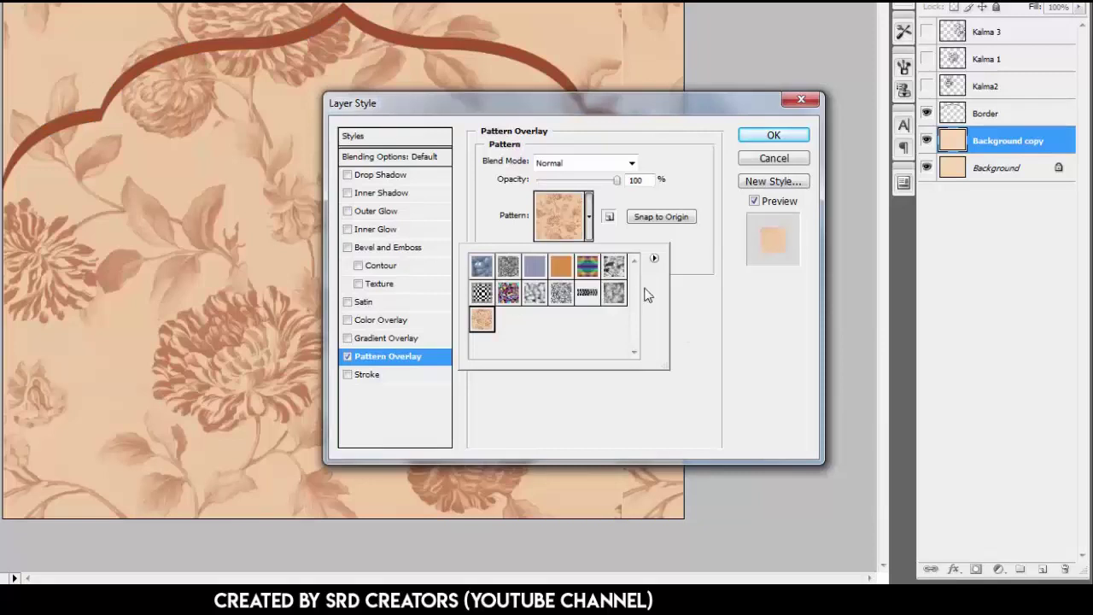
- Set the Pattern Overlay to 40% opacity and 50% scale, and apply the layer style
{"action": "left_click", "coordinate": [656, 182]}
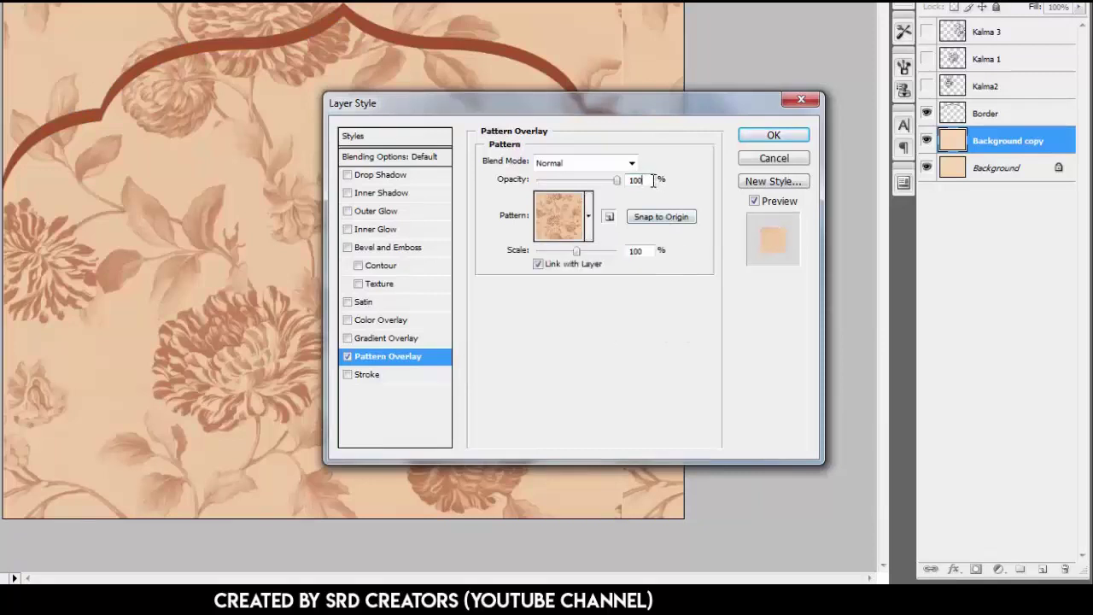
{"action": "double_click", "coordinate": [653, 181]}
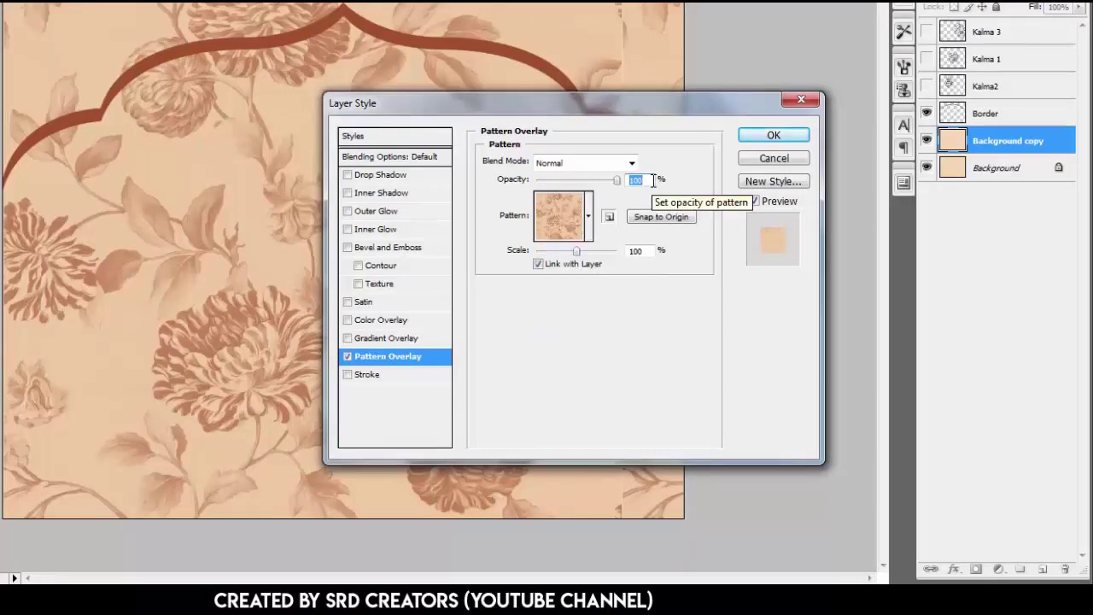
{"action": "type", "text": "40"}
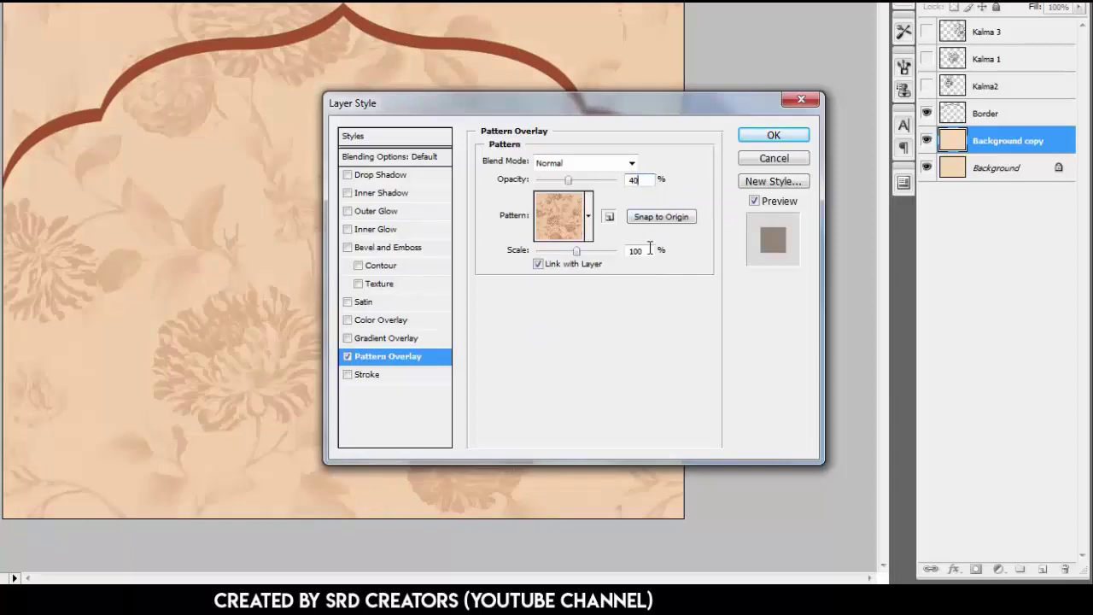
{"action": "type", "text": "0"}
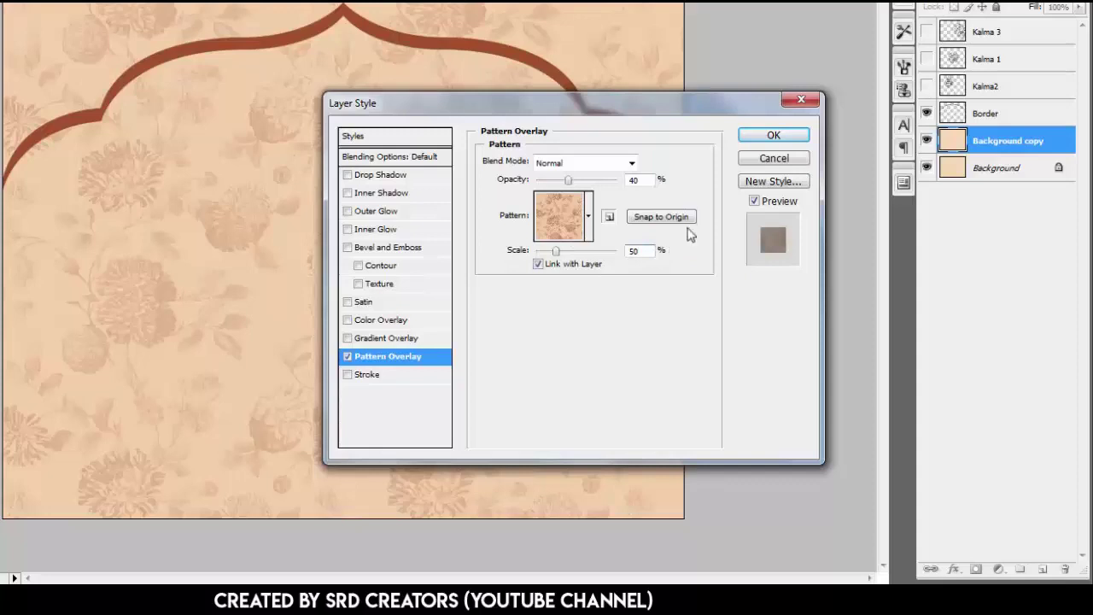
{"action": "left_click", "coordinate": [766, 138]}
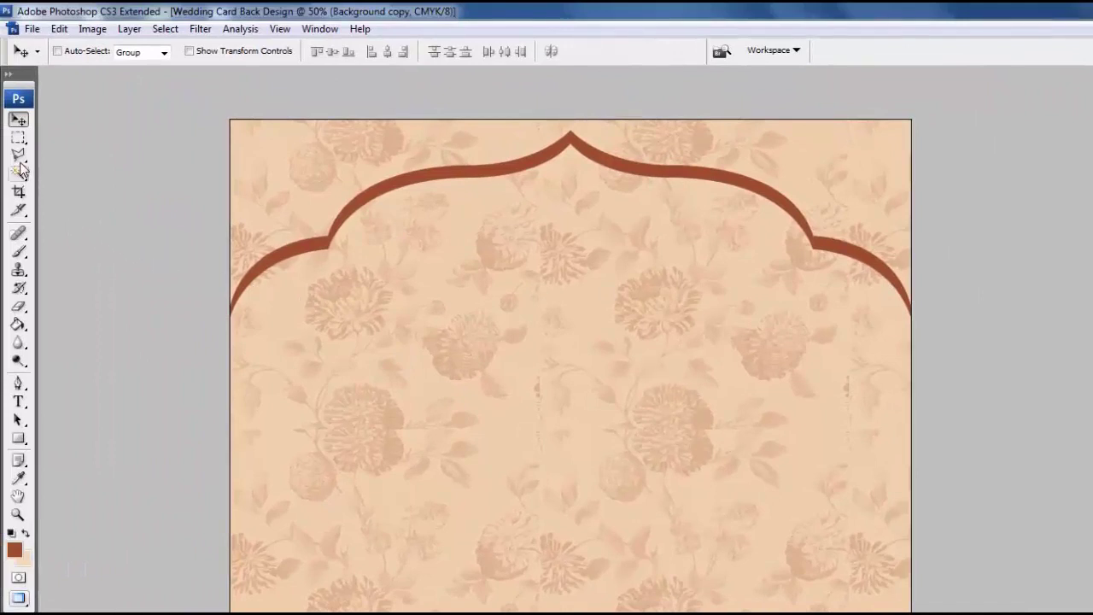
- Trace a Polygonal Lasso selection along the middle of the arched border, enclosing the card area above the arch
{"action": "left_click", "coordinate": [19, 155]}
{"action": "key", "text": "ctrl+plus"}
{"action": "key", "text": "ctrl+plus"}
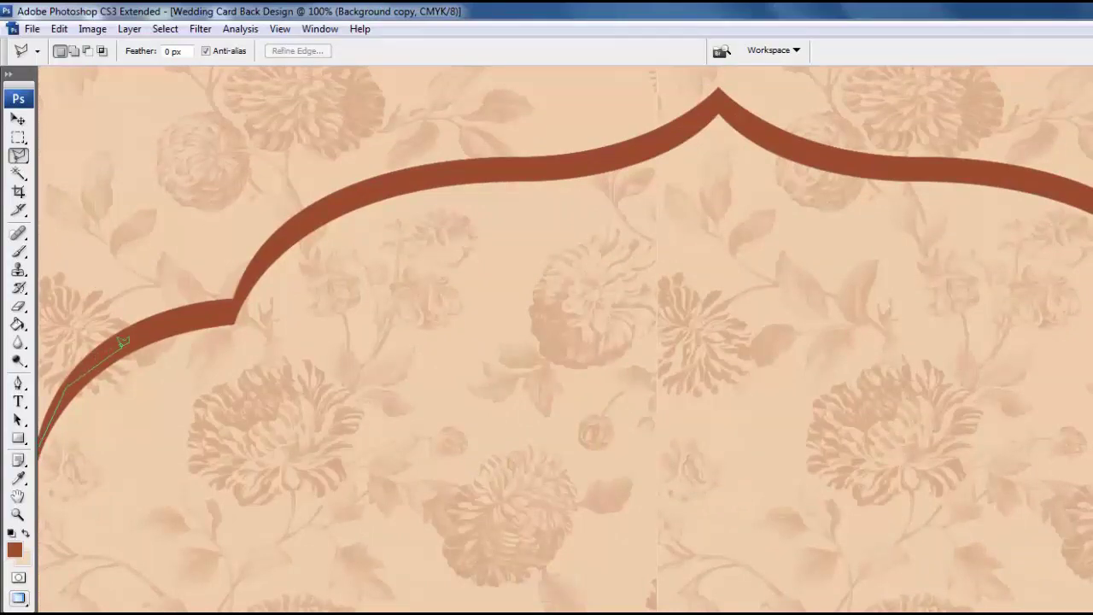
{"action": "mouse_move", "coordinate": [262, 255]}
{"action": "left_mouse_down"}
{"action": "mouse_move", "coordinate": [315, 213]}
{"action": "mouse_move", "coordinate": [439, 168]}
{"action": "mouse_move", "coordinate": [663, 136]}
{"action": "left_mouse_up"}
{"action": "key", "text": "space"}
{"action": "mouse_move", "coordinate": [720, 98]}
{"action": "left_mouse_down"}
{"action": "mouse_move", "coordinate": [757, 126]}
{"action": "mouse_move", "coordinate": [864, 164]}
{"action": "mouse_move", "coordinate": [1004, 174]}
{"action": "mouse_move", "coordinate": [597, 156]}
{"action": "mouse_move", "coordinate": [778, 147]}
{"action": "mouse_move", "coordinate": [879, 213]}
{"action": "mouse_move", "coordinate": [907, 267]}
{"action": "left_mouse_up"}
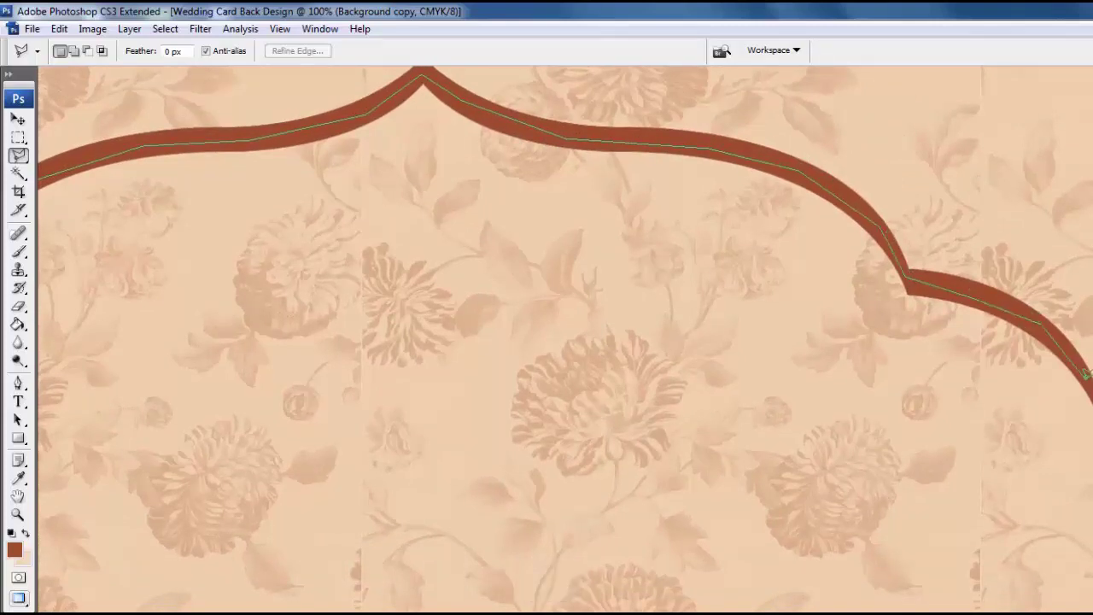
{"action": "key", "text": "ctrl+minus"}
{"action": "key", "text": "ctrl+minus"}
{"action": "key", "text": "ctrl+minus"}
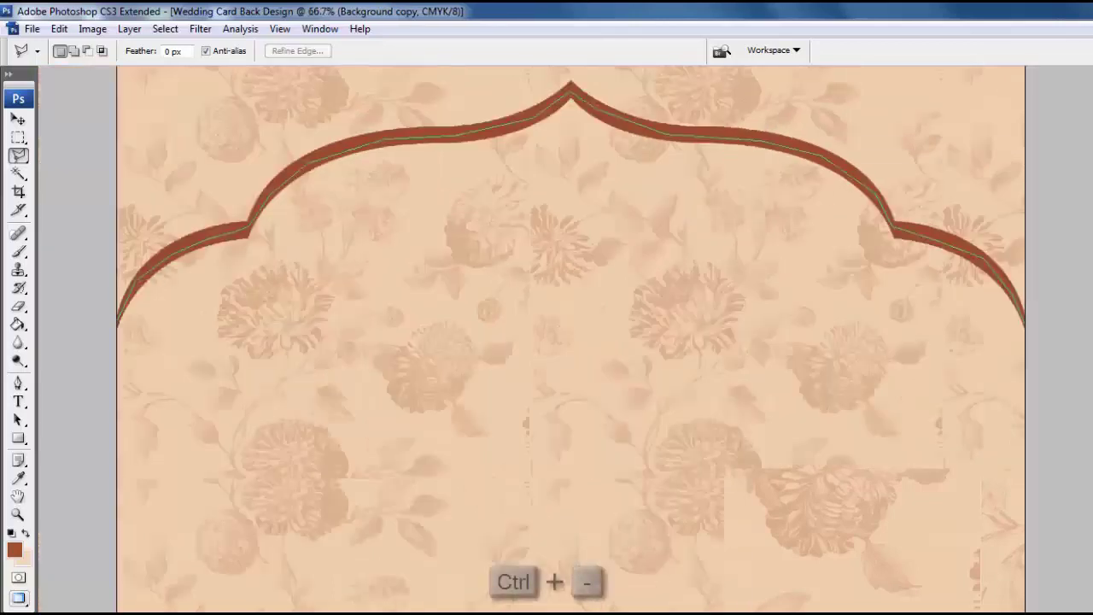
{"action": "left_click", "coordinate": [927, 232]}
{"action": "left_click", "coordinate": [834, 162]}
{"action": "left_click", "coordinate": [636, 148]}
{"action": "left_click", "coordinate": [420, 150]}
{"action": "left_click", "coordinate": [284, 195]}
{"action": "left_click", "coordinate": [274, 255]}
{"action": "double_click", "coordinate": [345, 329]}
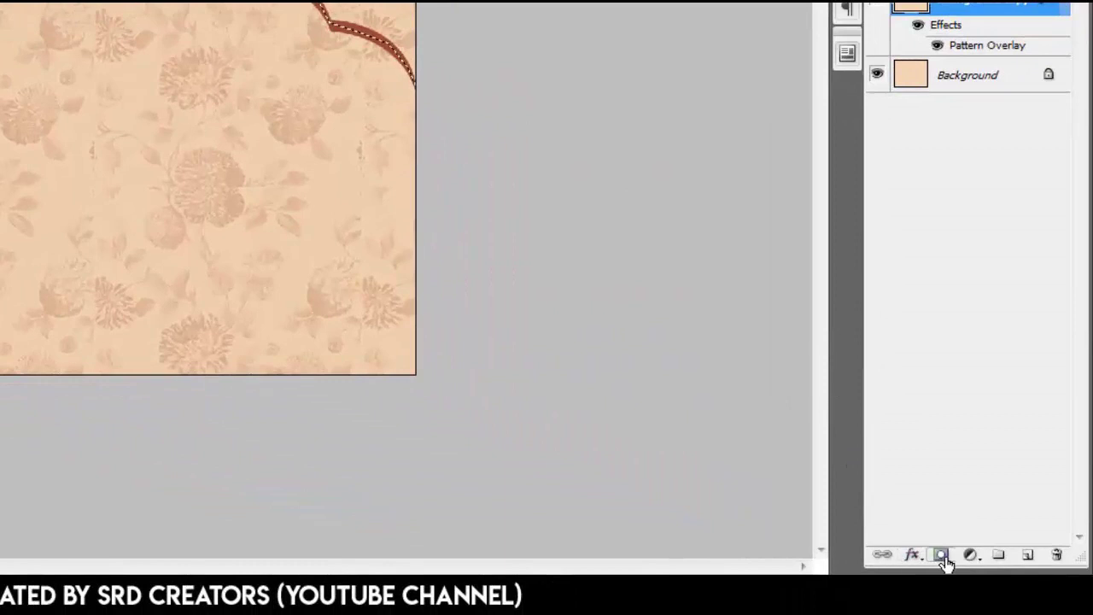
- Add a layer mask to the Background copy layer from the selection, keeping the floral pattern only above the arch
{"action": "left_click", "coordinate": [943, 556]}
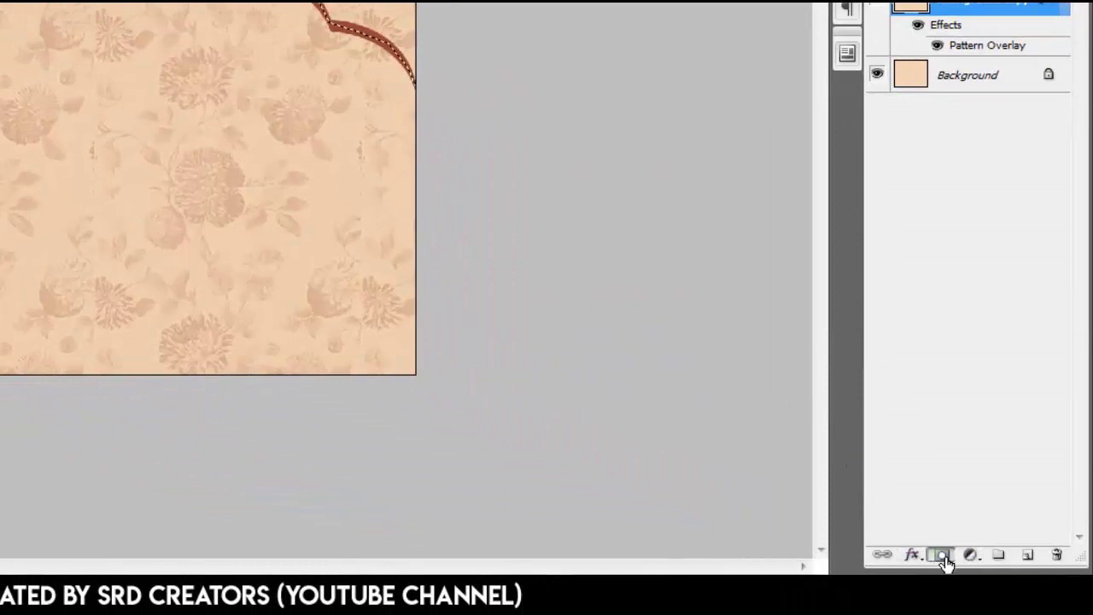
{"action": "key", "text": "ctrl+0"}
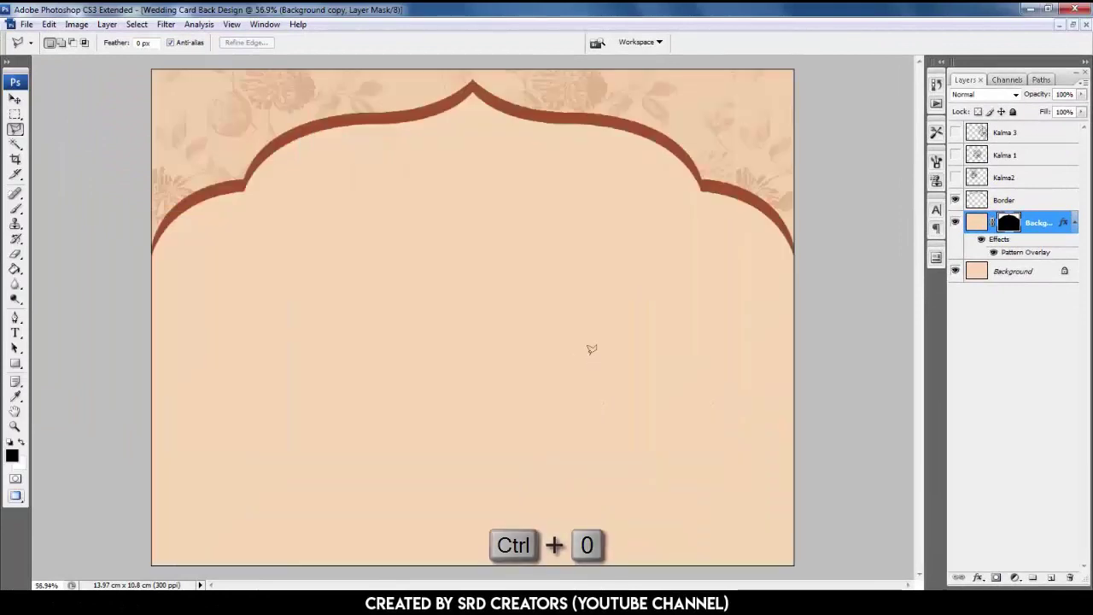
{"action": "left_click", "coordinate": [16, 100]}
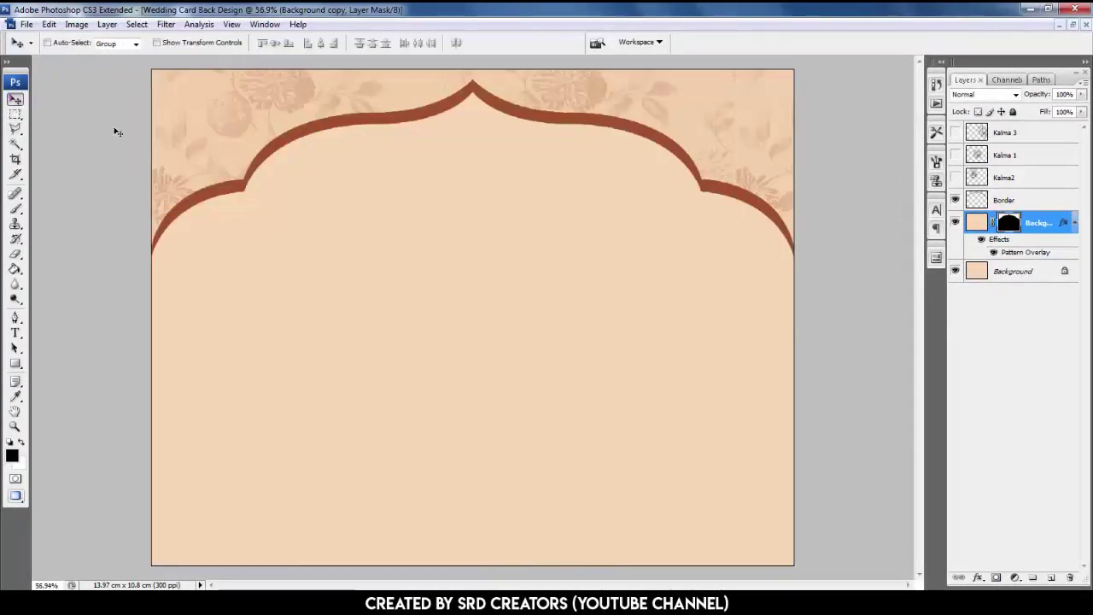
- Collapse the Background copy layer's effects list and rename the layer as Pattern
{"action": "left_click", "coordinate": [1074, 222]}
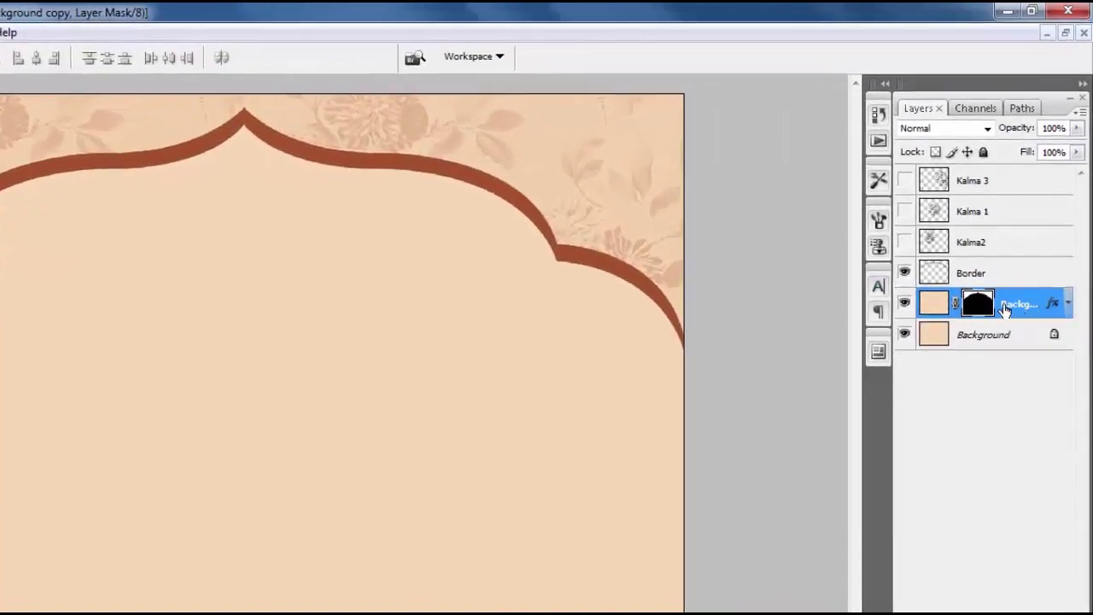
{"action": "double_click", "coordinate": [1016, 304]}
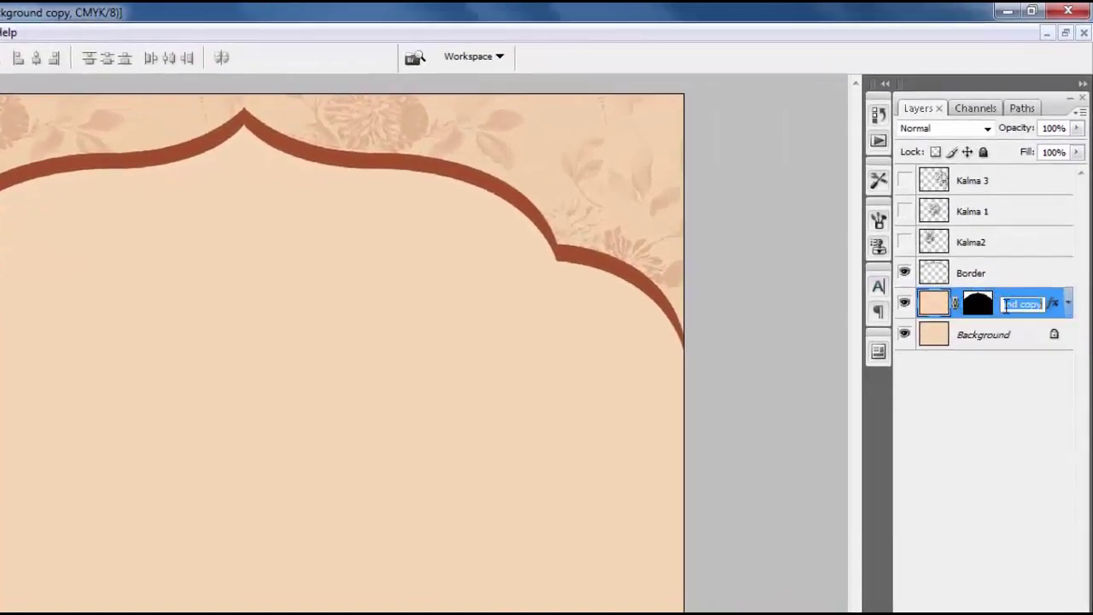
{"action": "type", "text": "Pattern"}
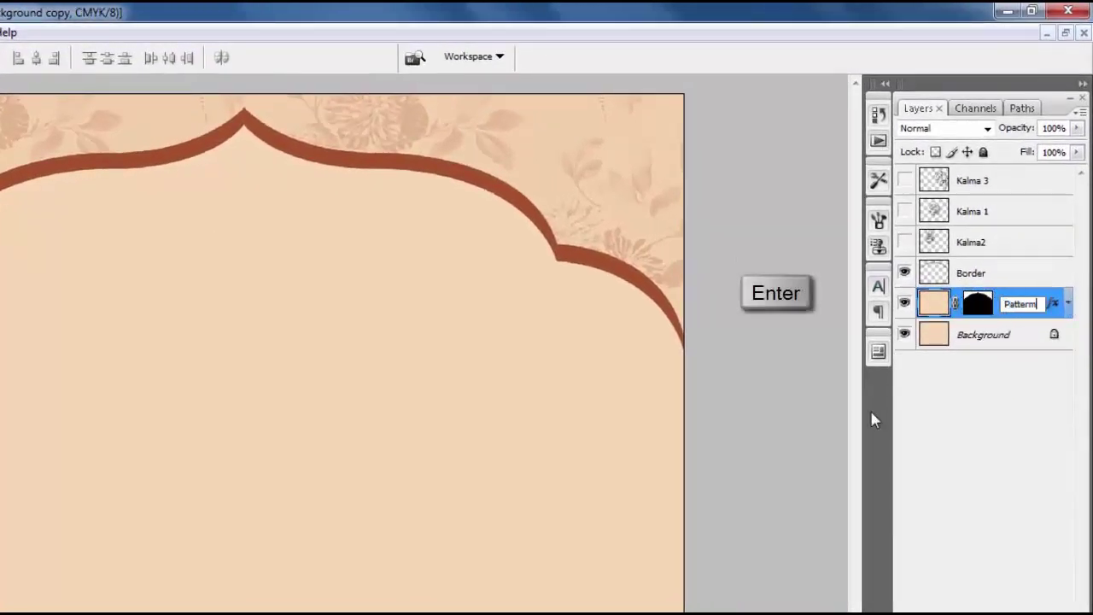
{"action": "key", "text": "Return"}
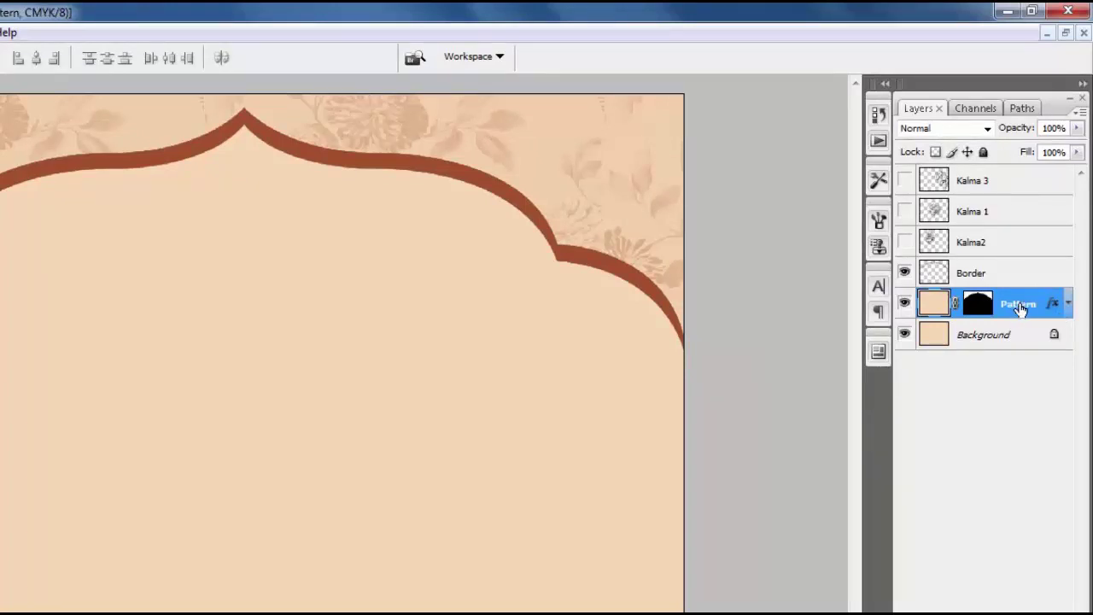
- Duplicate the Border and Pattern layers together within the Wedding Card Back Design document
{"action": "left_click", "coordinate": [1015, 275], "text": "ctrl"}
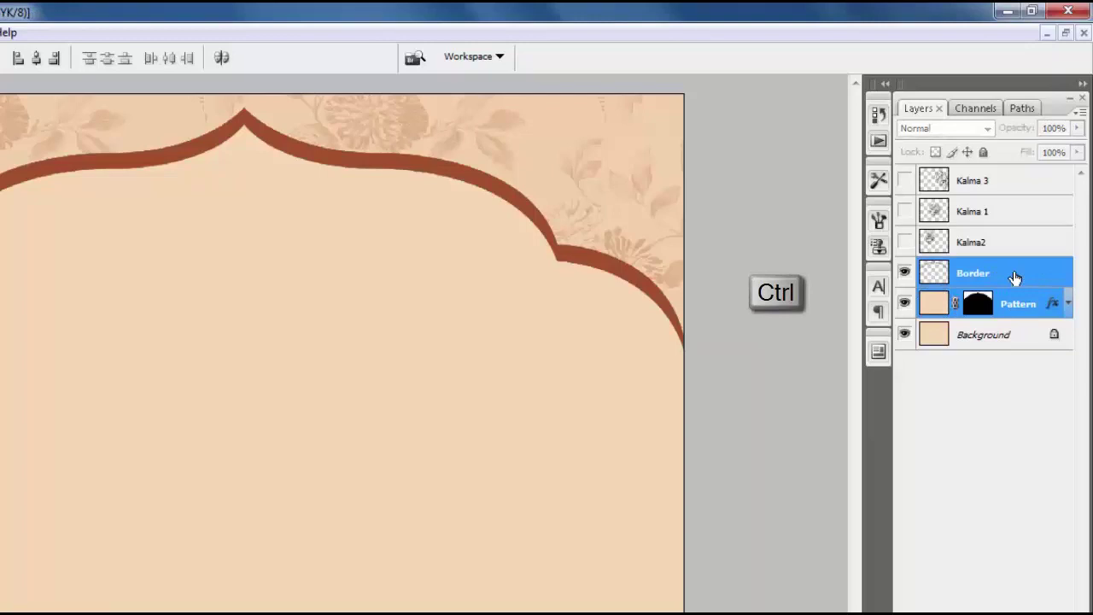
{"action": "right_click", "coordinate": [1014, 275]}
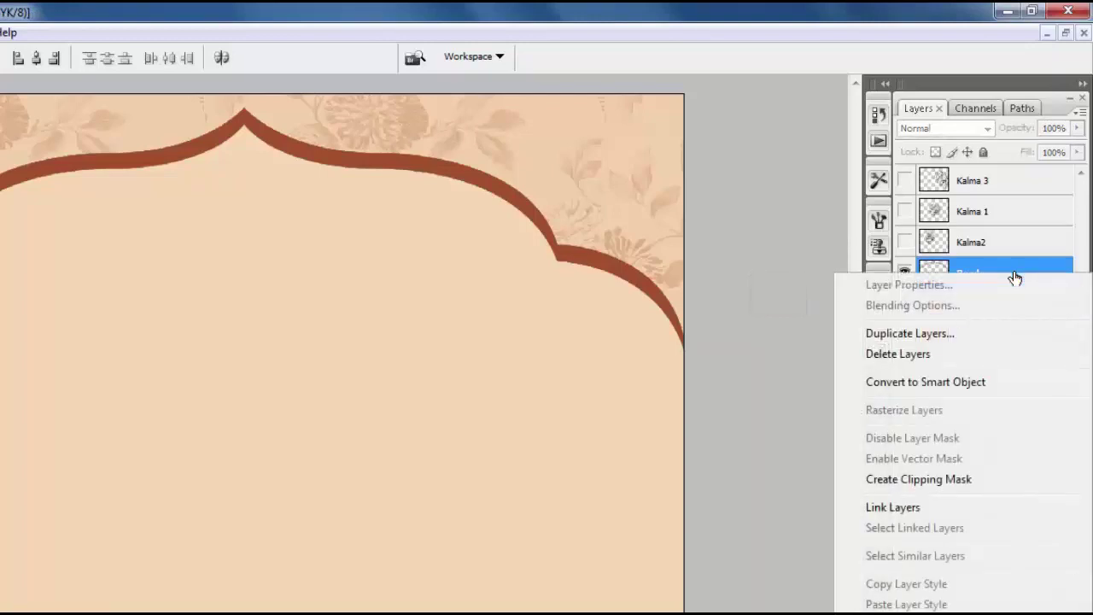
{"action": "left_click", "coordinate": [931, 331]}
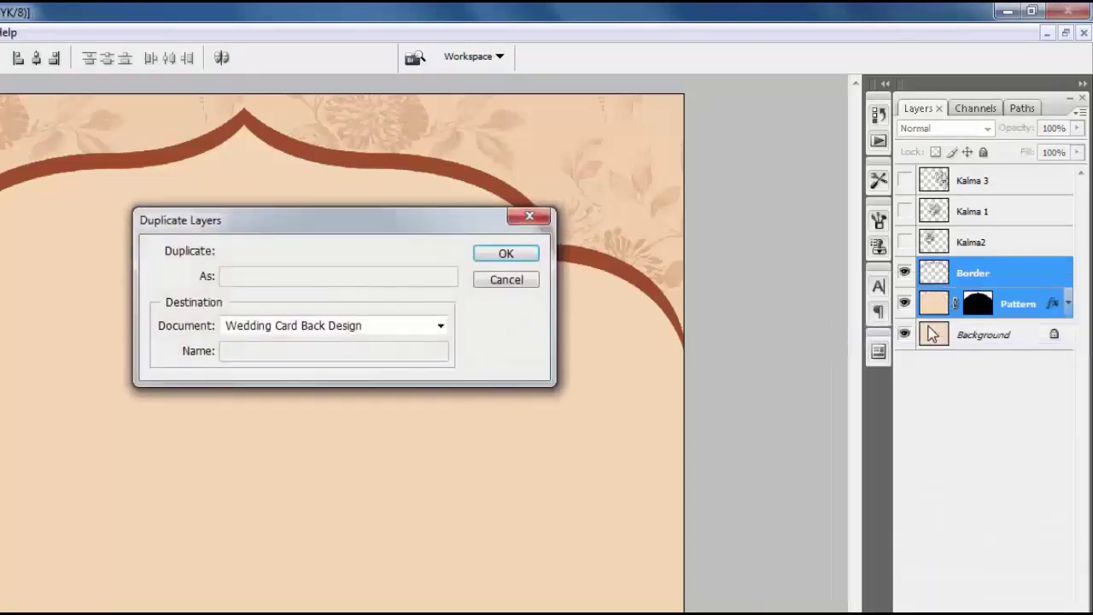
{"action": "left_click", "coordinate": [505, 254]}
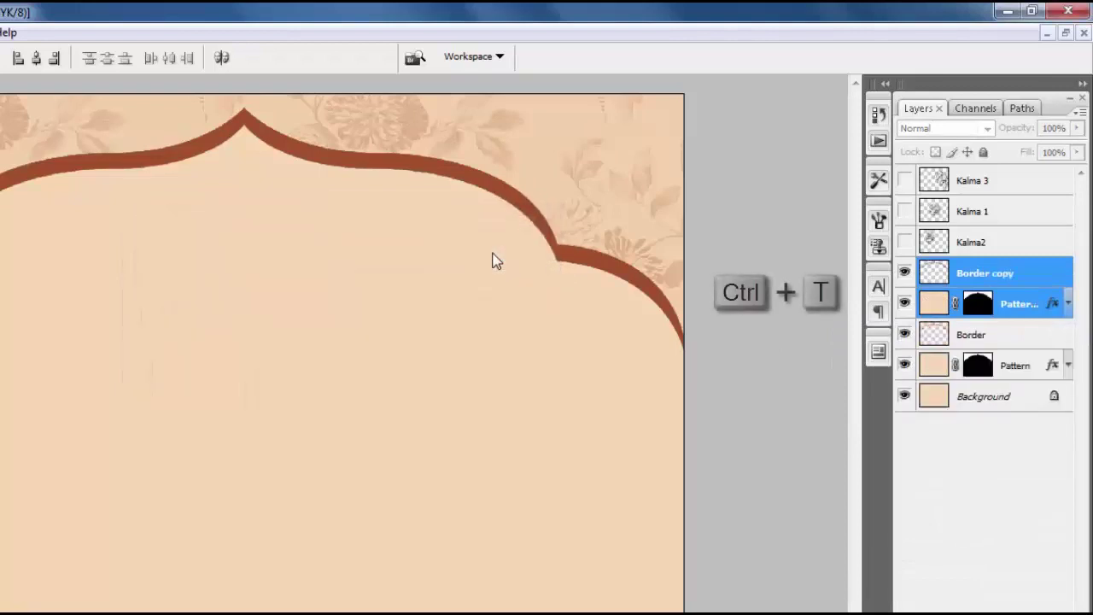
- Flip the copied border and pattern layers vertically to mirror the arch along the card's lower edge
{"action": "key", "text": "ctrl+t"}
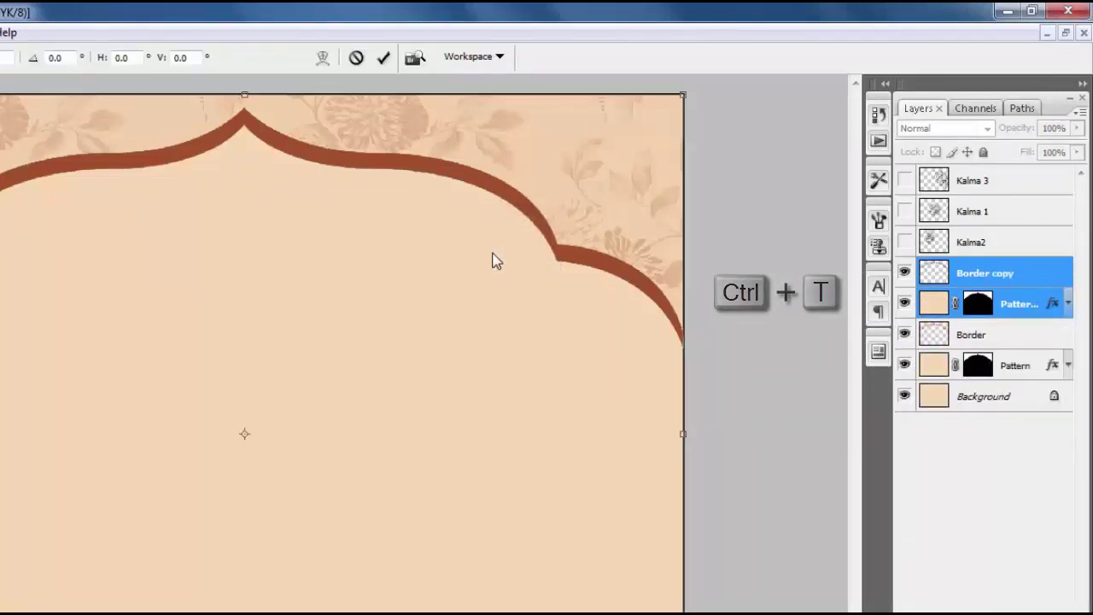
{"action": "right_click", "coordinate": [493, 254]}
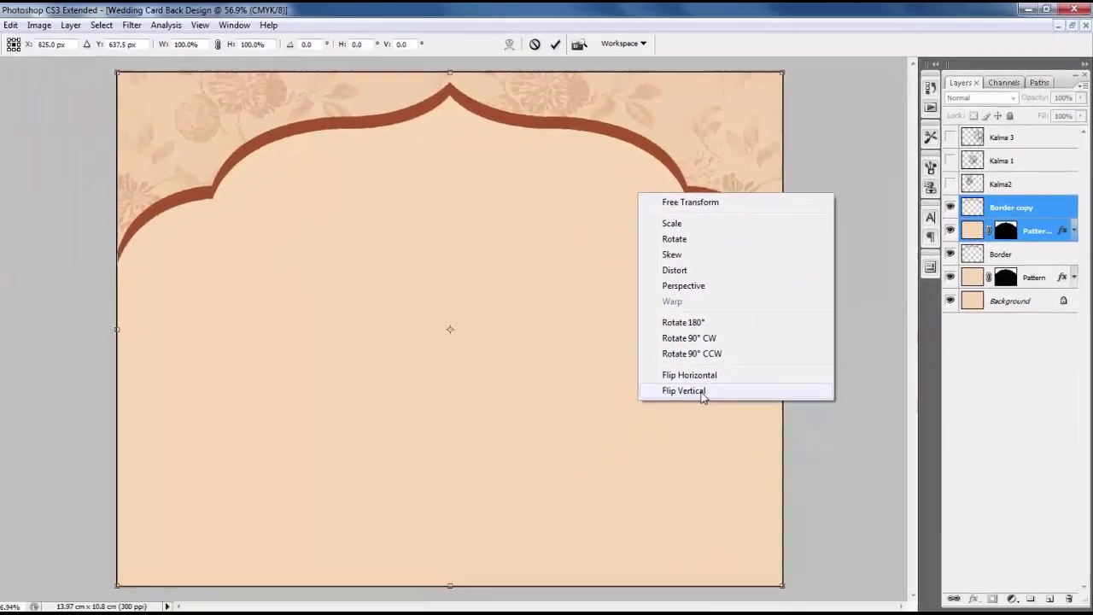
{"action": "left_click", "coordinate": [638, 457]}
{"action": "key", "text": "shift"}
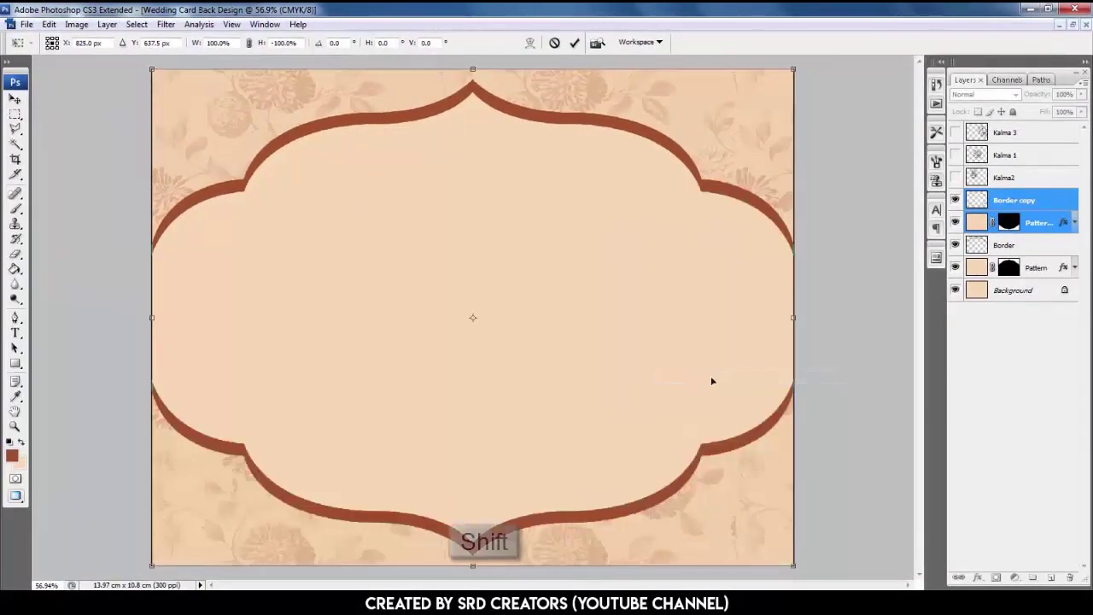
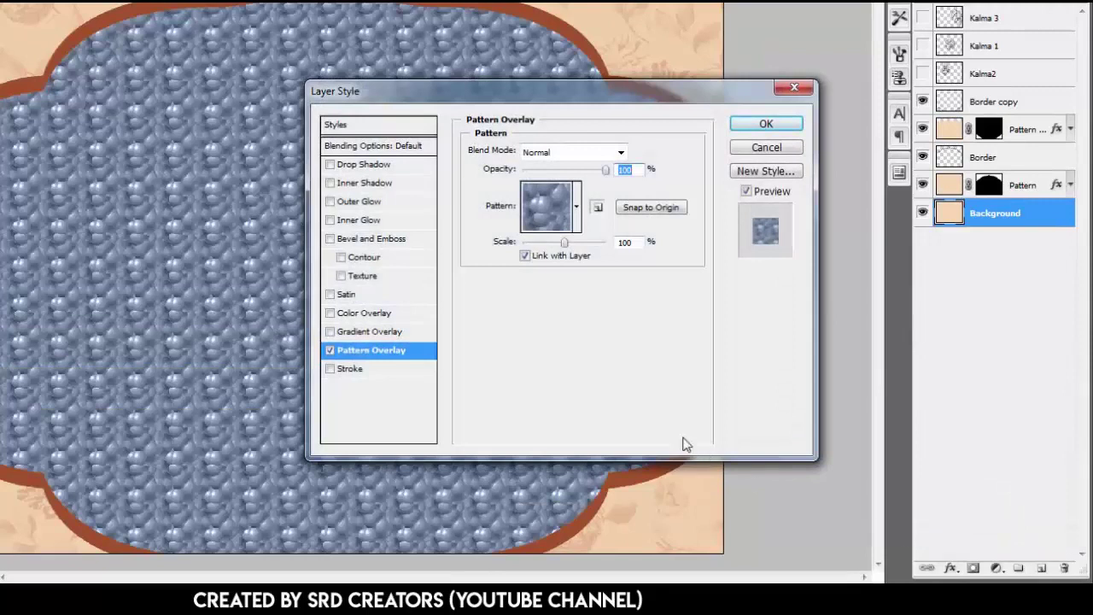
- Give the Background layer a Pattern Overlay with the floral pattern at 15% opacity and apply the layer style
{"action": "left_click", "coordinate": [558, 222]}
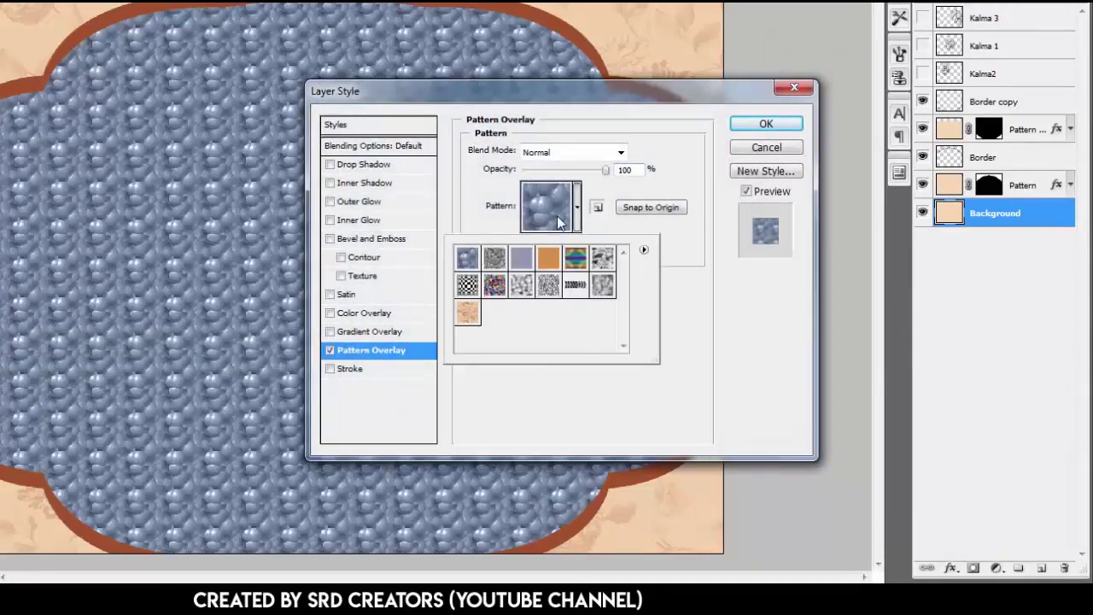
{"action": "left_click", "coordinate": [468, 314]}
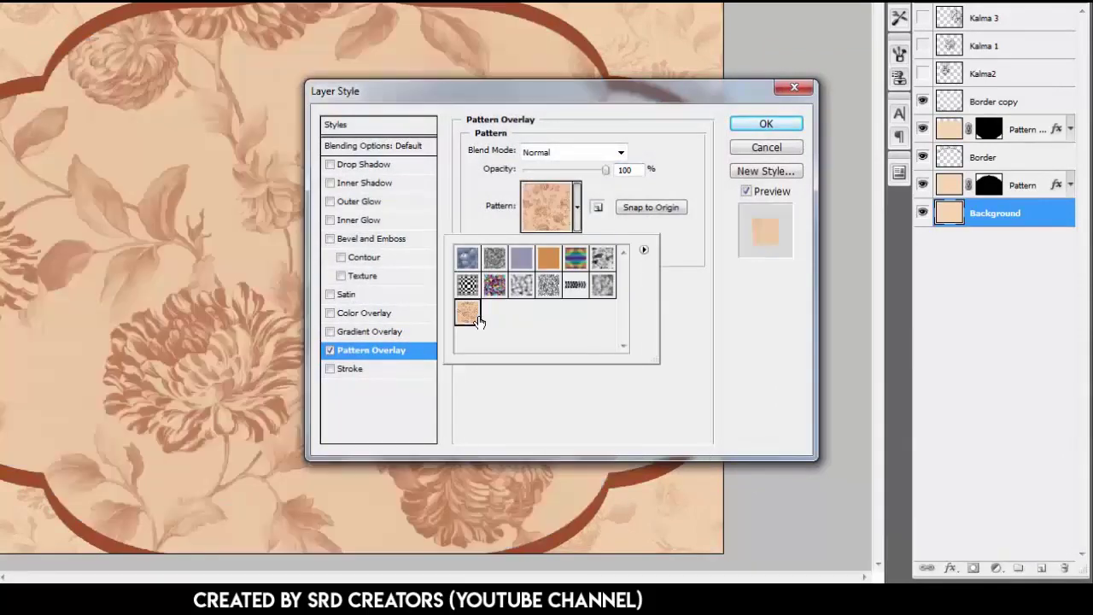
{"action": "left_click", "coordinate": [638, 169]}
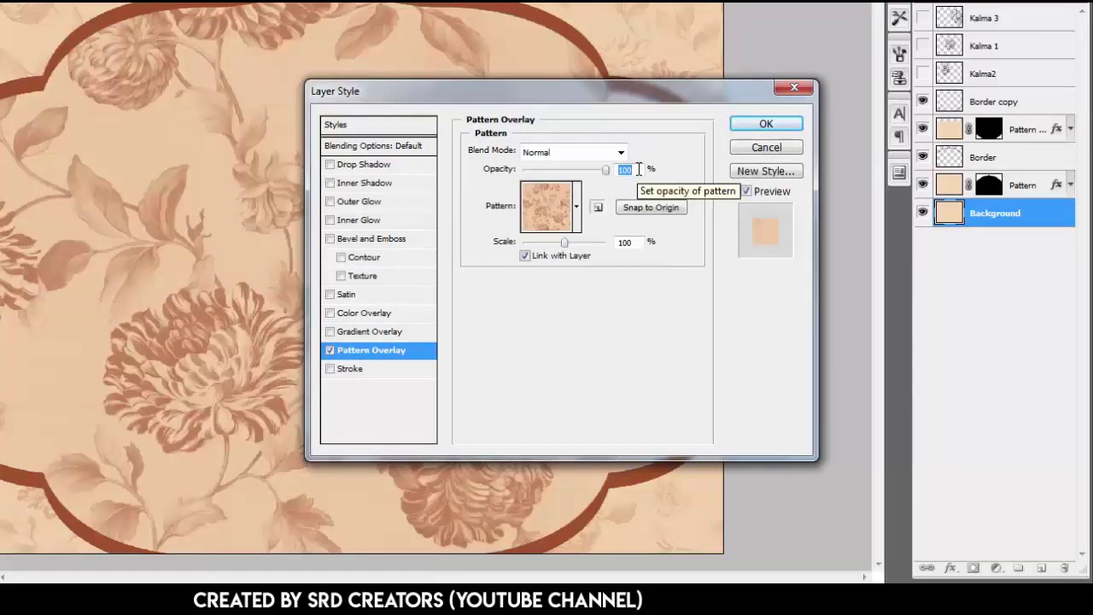
{"action": "type", "text": "15"}
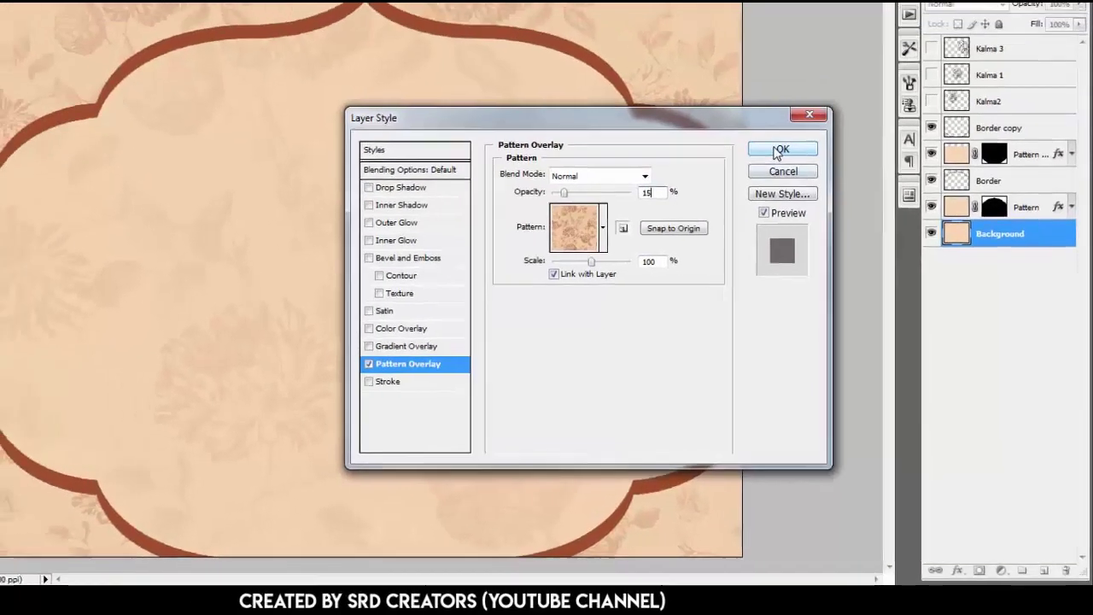
{"action": "left_click", "coordinate": [766, 124]}
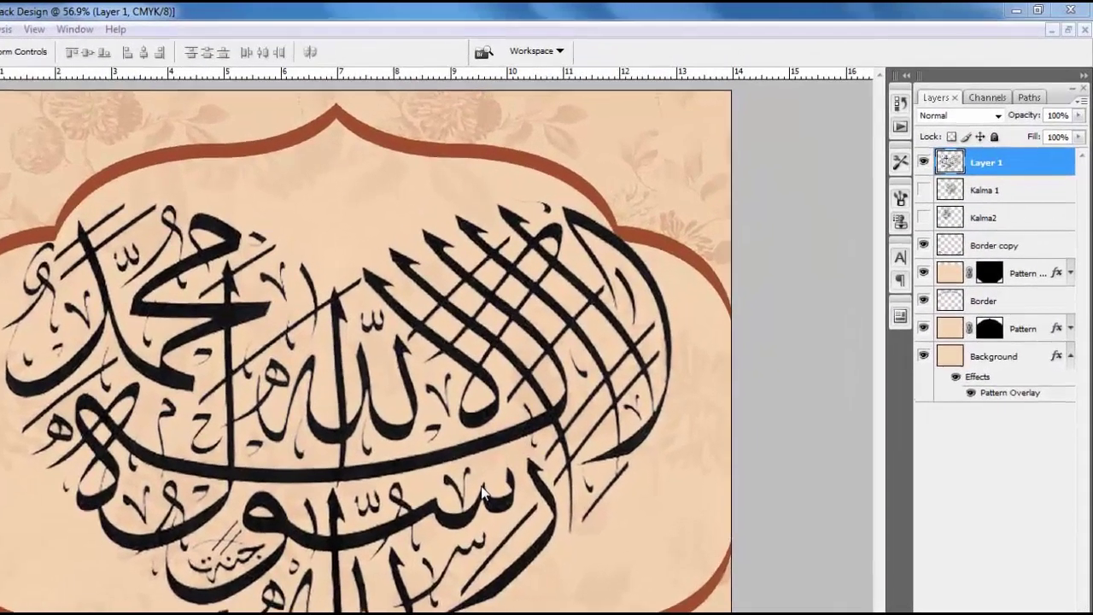
- Load the Layer 1 calligraphy as a selection, fill it with the reddish-brown foreground color, and deselect
{"action": "key", "text": "ctrl"}
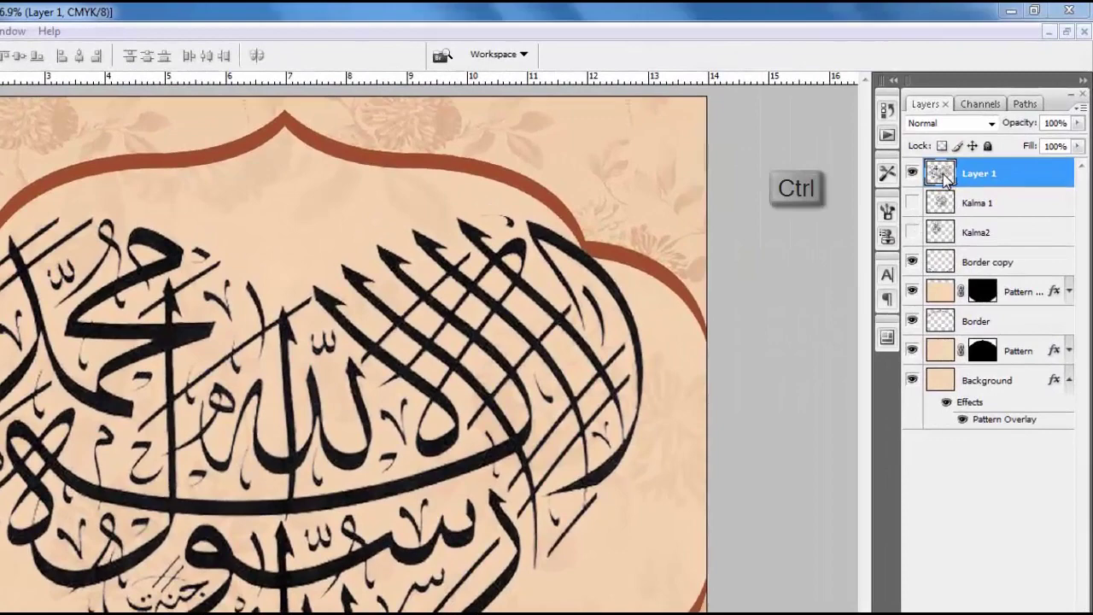
{"action": "left_click", "coordinate": [941, 175], "text": "ctrl"}
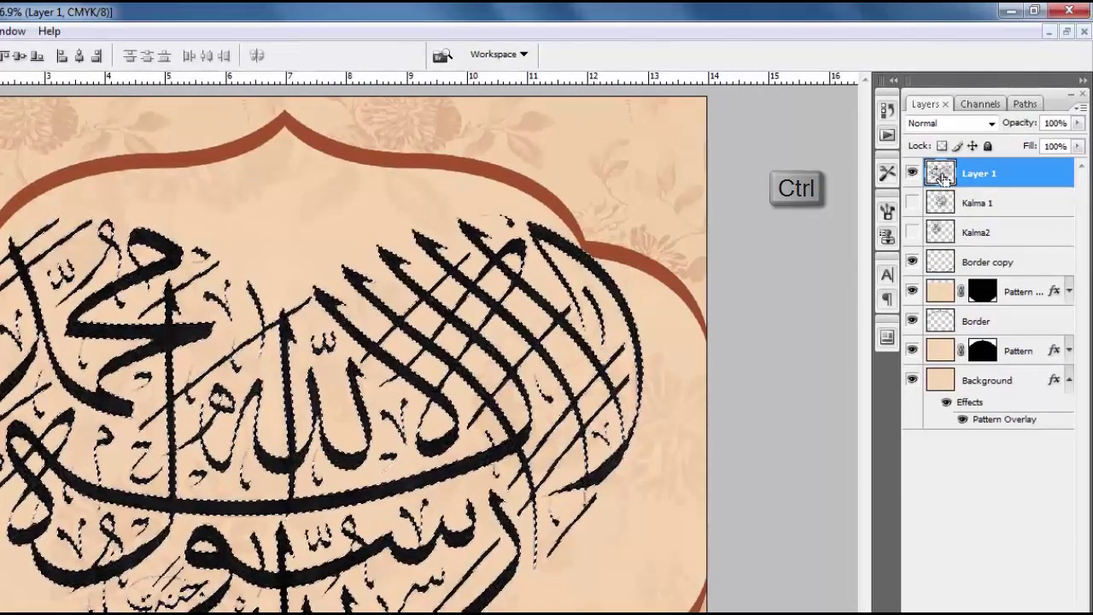
{"action": "key", "text": "alt+BackSpace"}
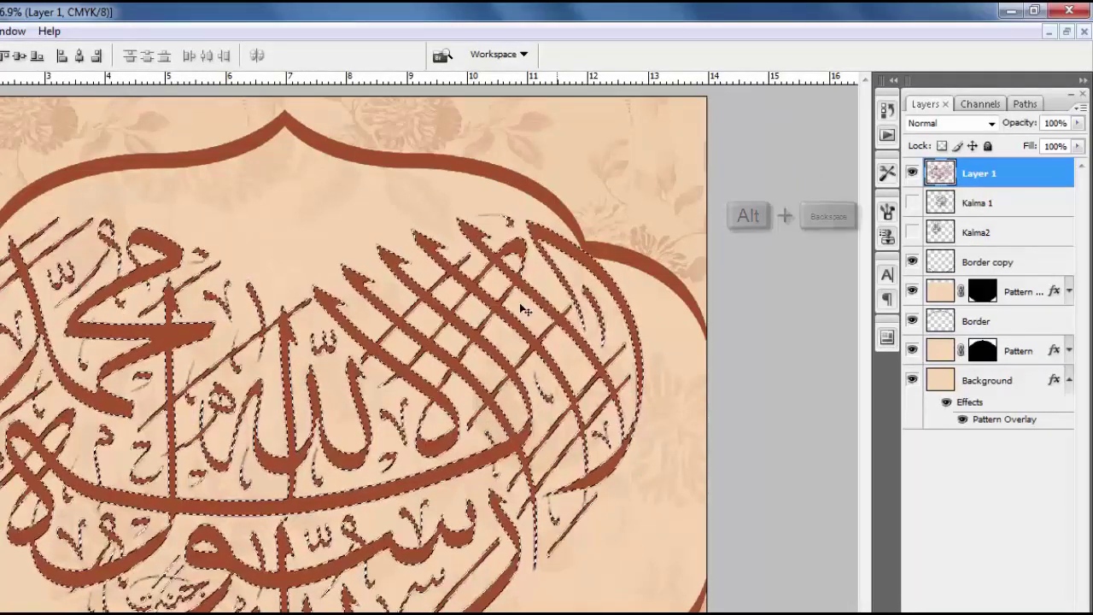
{"action": "key", "text": "ctrl+d"}
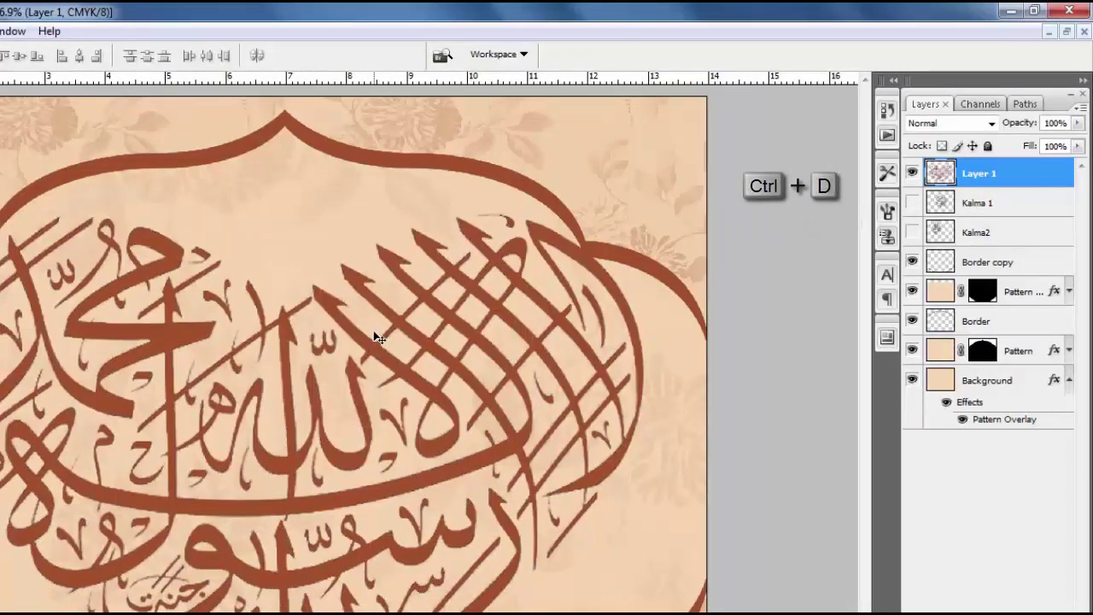
- Scale the Layer 1 calligraphy to 15% width and 15% height
{"action": "key", "text": "ctrl+t"}
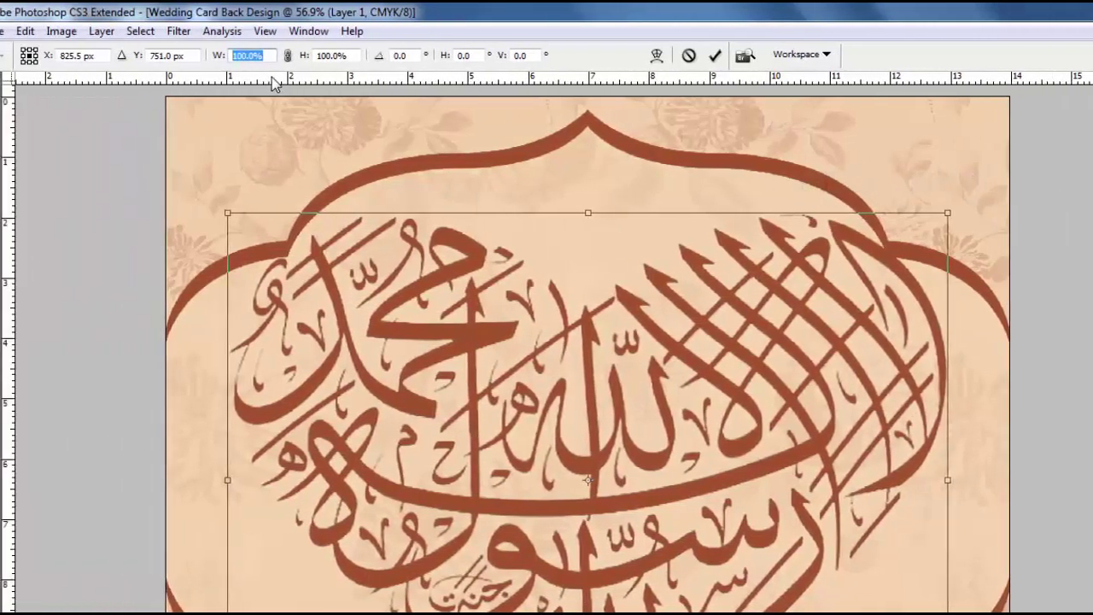
{"action": "type", "text": "15"}
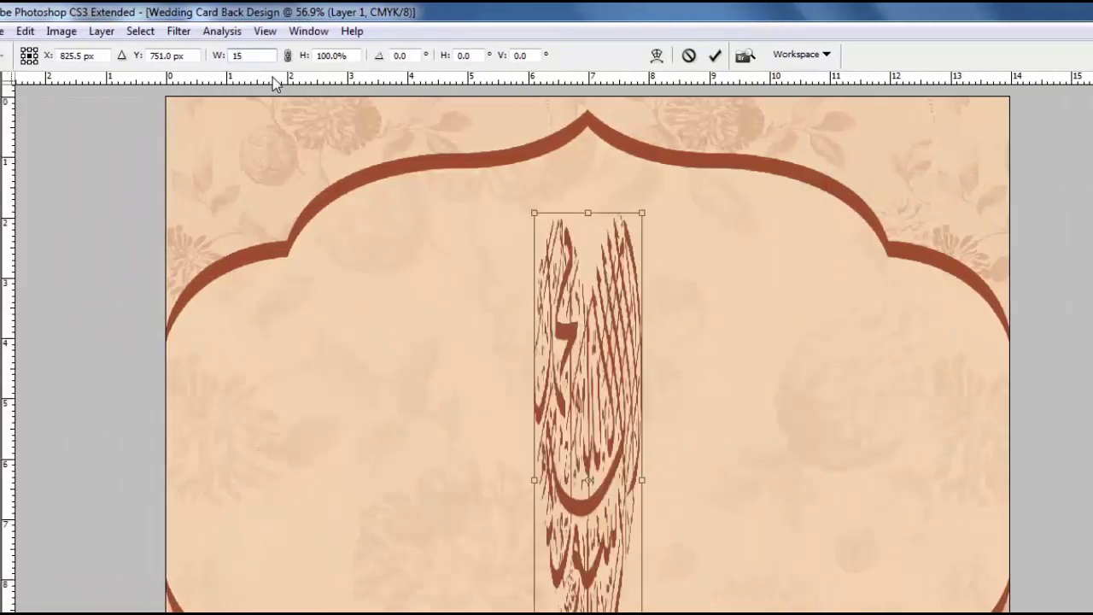
{"action": "key", "text": "Tab"}
{"action": "type", "text": "15"}
{"action": "key", "text": "Return"}
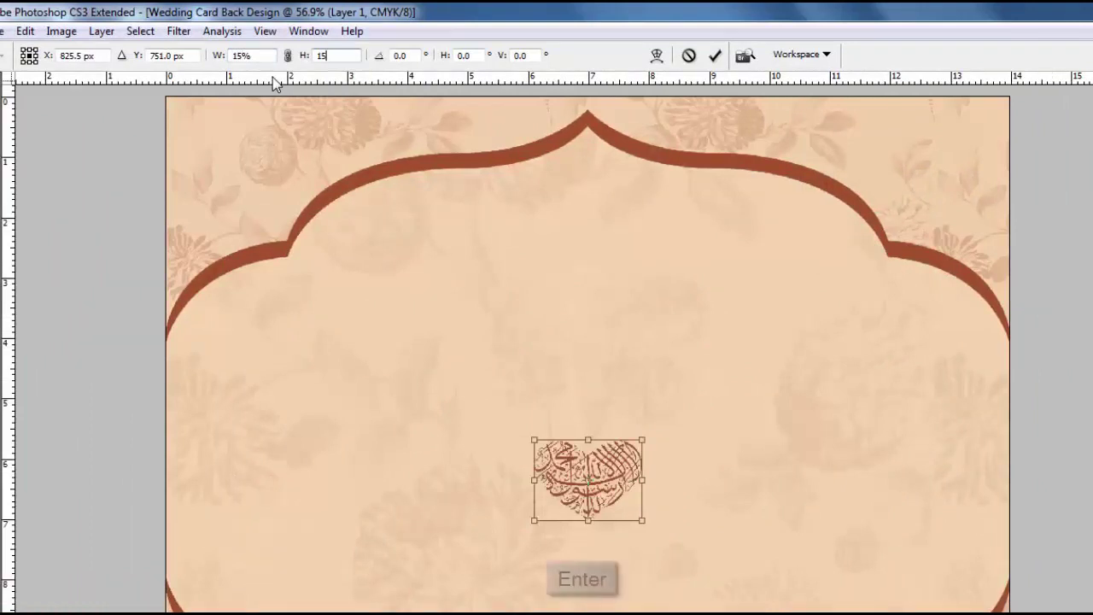
{"action": "key", "text": "Return"}
- Center the calligraphy horizontally on the card and move it up just beneath the upper arch's peak
{"action": "key", "text": "ctrl+a"}
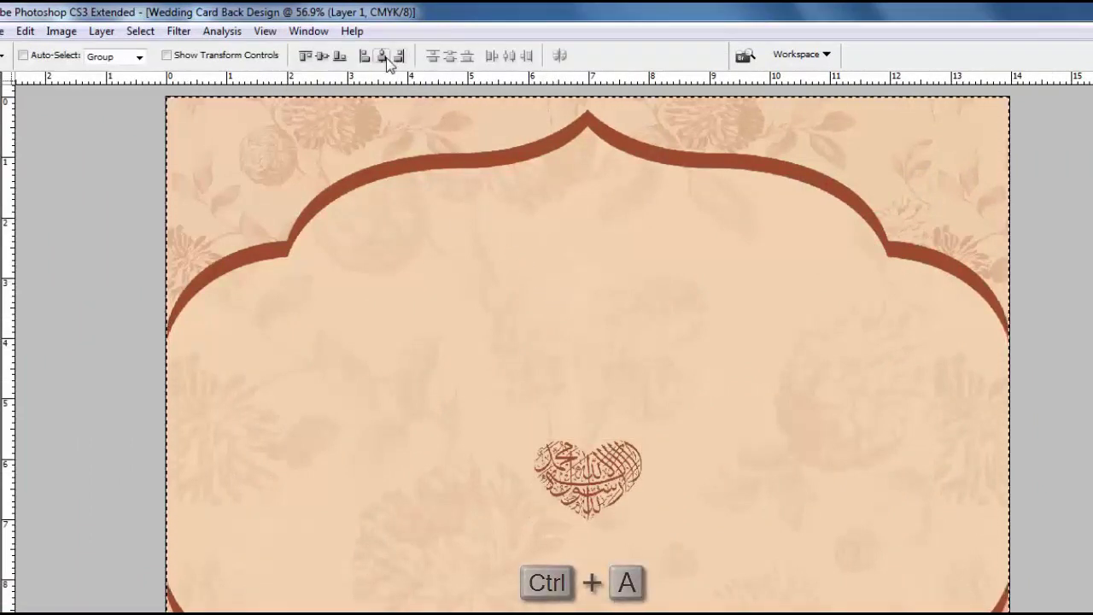
{"action": "key", "text": "ctrl+d"}
{"action": "left_click_drag", "start_coordinate": [647, 464], "coordinate": [650, 194]}
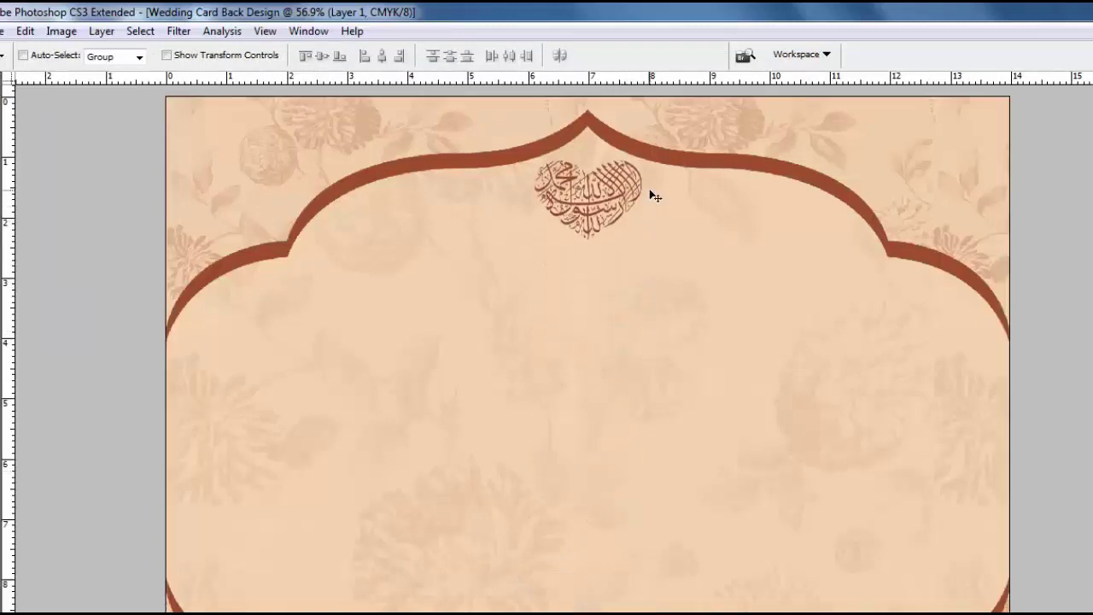
- Place a horizontal guide level with the upper arch's side corners and enlarge the calligraphy proportionally to about 117.6%
{"action": "key", "text": "ctrl+r"}
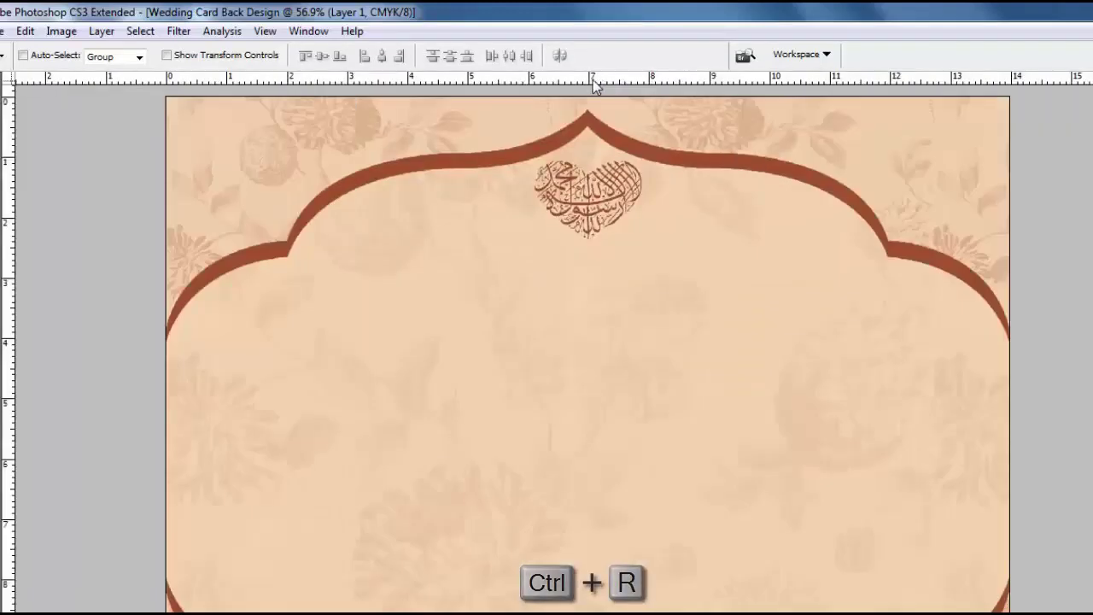
{"action": "left_click_drag", "start_coordinate": [591, 81], "coordinate": [591, 255]}
{"action": "key", "text": "ctrl+t"}
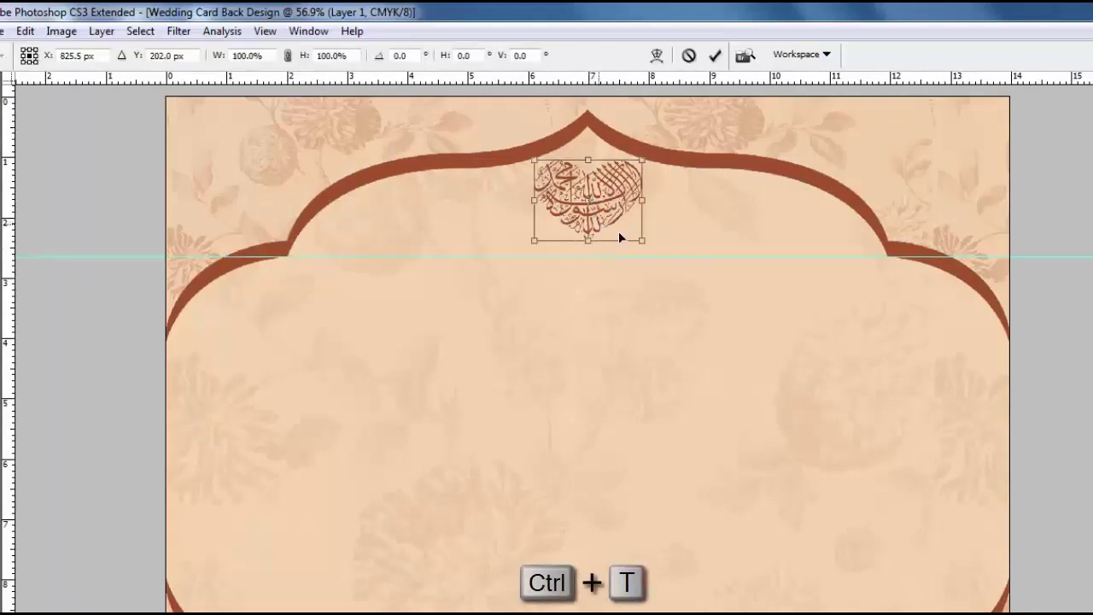
{"action": "left_click_drag", "start_coordinate": [650, 155], "coordinate": [662, 154]}
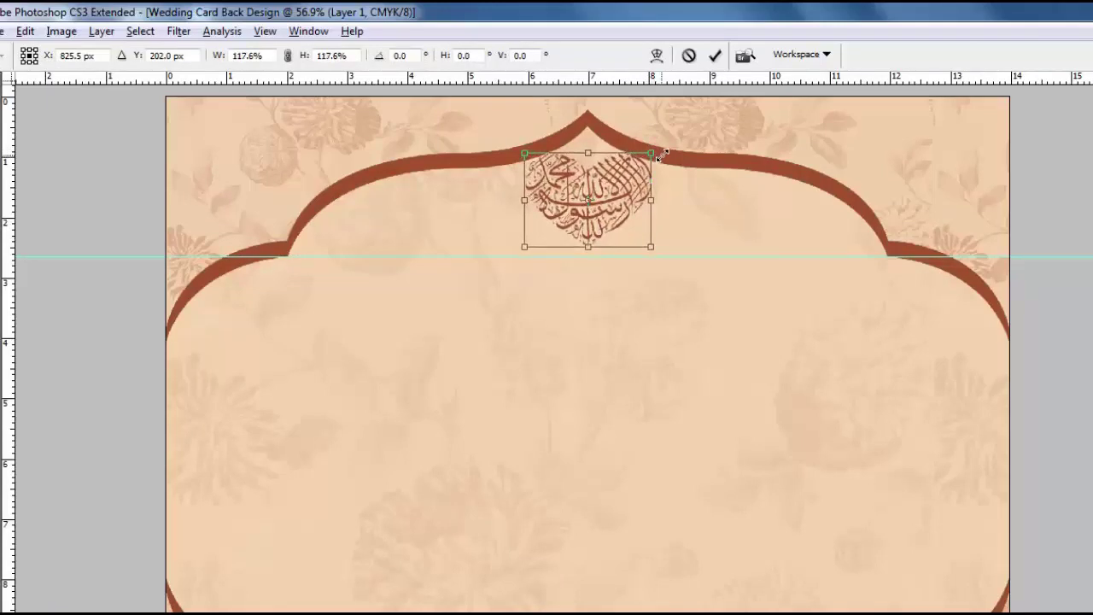
{"action": "key", "text": "Return"}
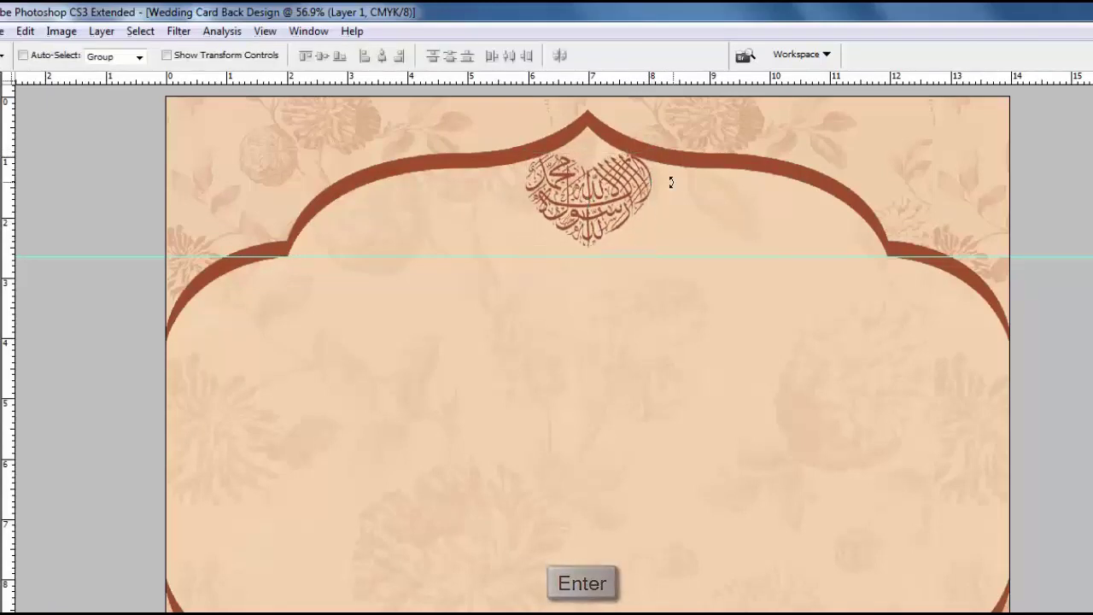
- Nudge the calligraphy down until its lower tip sits just above the horizontal guide
{"action": "key", "text": "Down"}
{"action": "key", "text": "Down"}
{"action": "key", "text": "Down"}
{"action": "key", "text": "Down"}
{"action": "key", "text": "Down"}
{"action": "key", "text": "Down"}
{"action": "key", "text": "Down"}
{"action": "key", "text": "Down"}
{"action": "key", "text": "Down"}
{"action": "key", "text": "Down"}
{"action": "key", "text": "ctrl+t"}
{"action": "key", "text": "Up"}
{"action": "key", "text": "Up"}
{"action": "key", "text": "Up"}
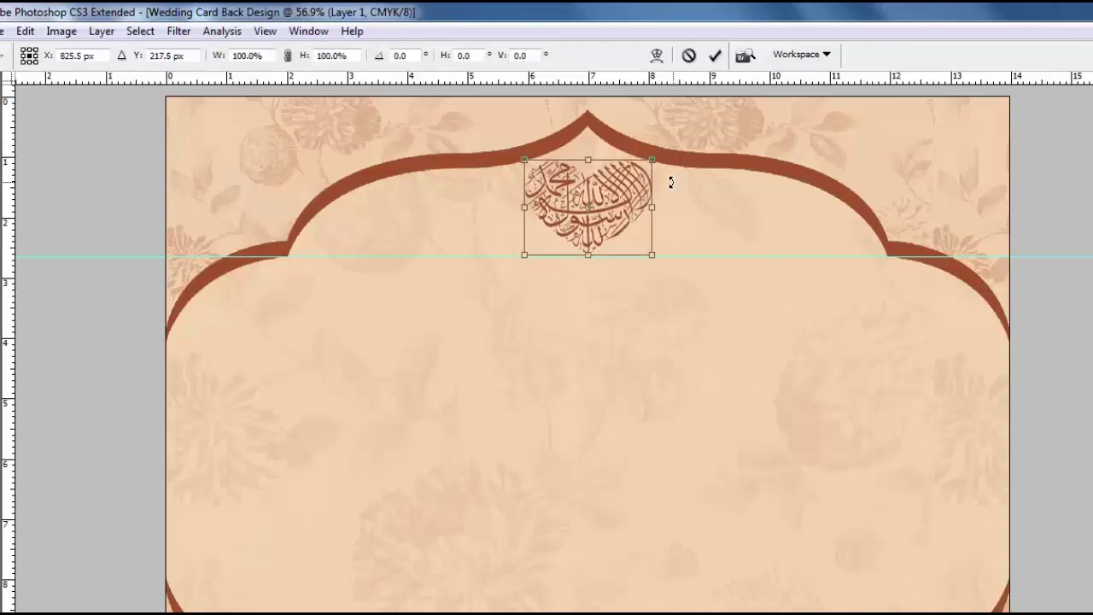
{"action": "key", "text": "Return"}
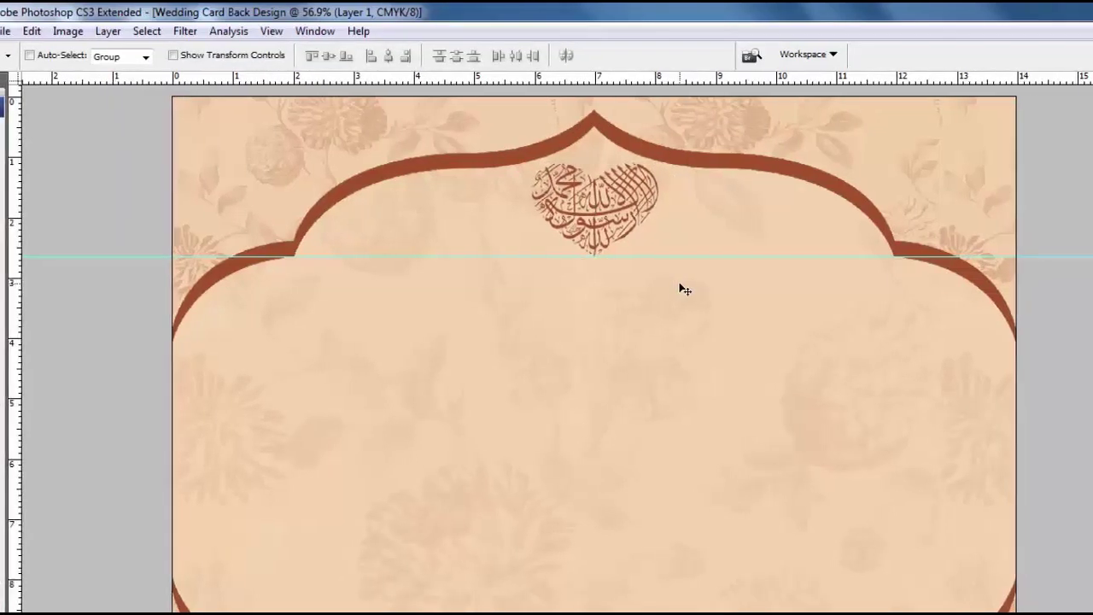
- Create a paragraph text box below the guide, spanning the arch's side corners, and paste in the Walima invitation wording
{"action": "left_click", "coordinate": [21, 437]}
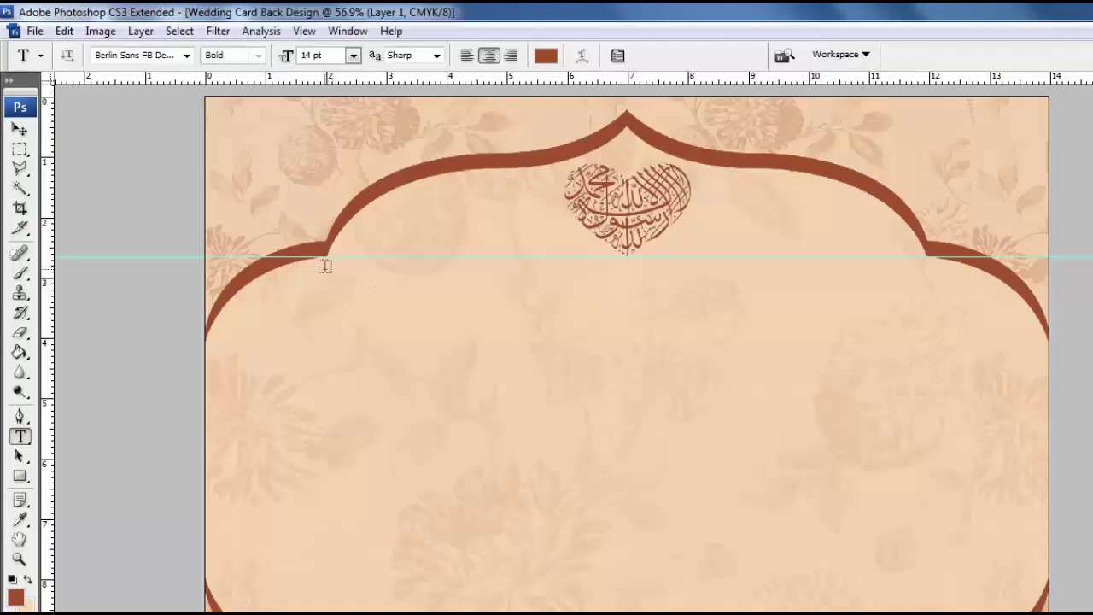
{"action": "left_click_drag", "start_coordinate": [332, 273], "coordinate": [925, 408]}
{"action": "key", "text": "ctrl+v"}
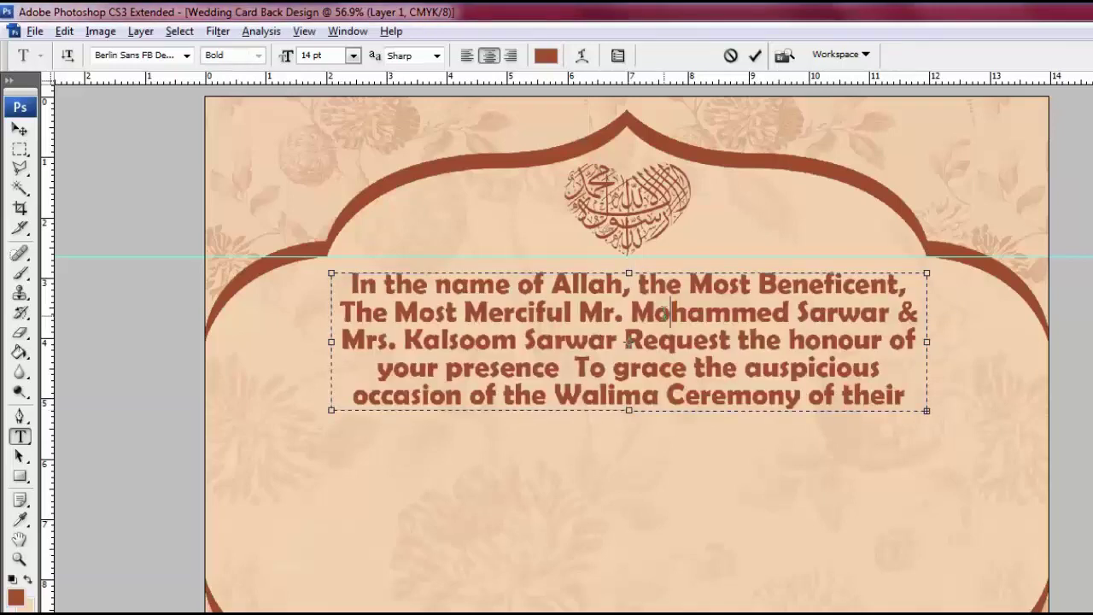
- Set all the invitation text to 9 pt Times New Roman
{"action": "key", "text": "ctrl+a"}
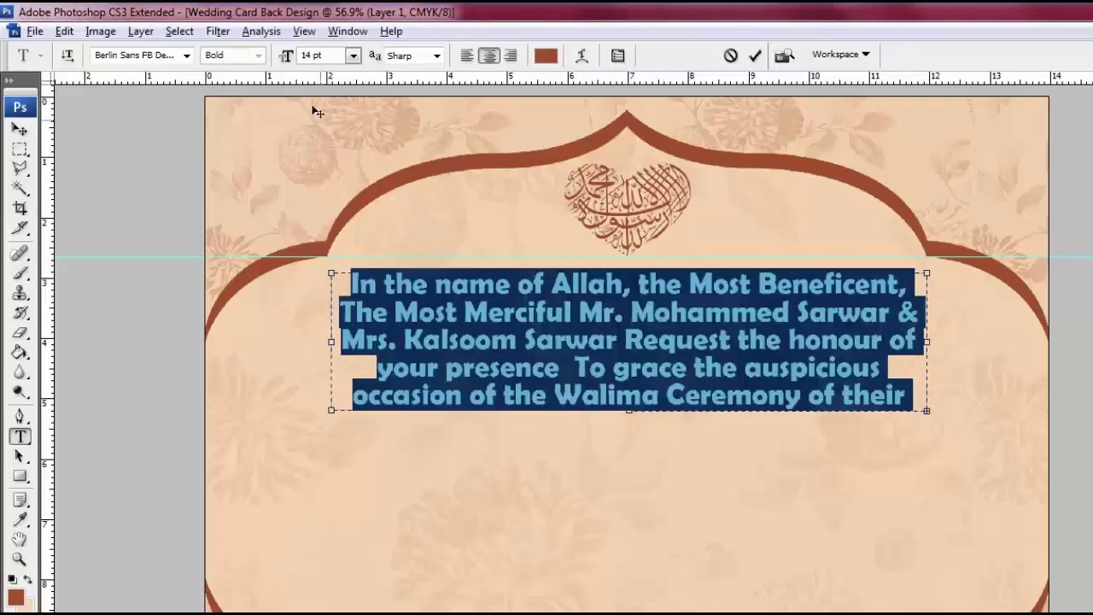
{"action": "left_click", "coordinate": [353, 56]}
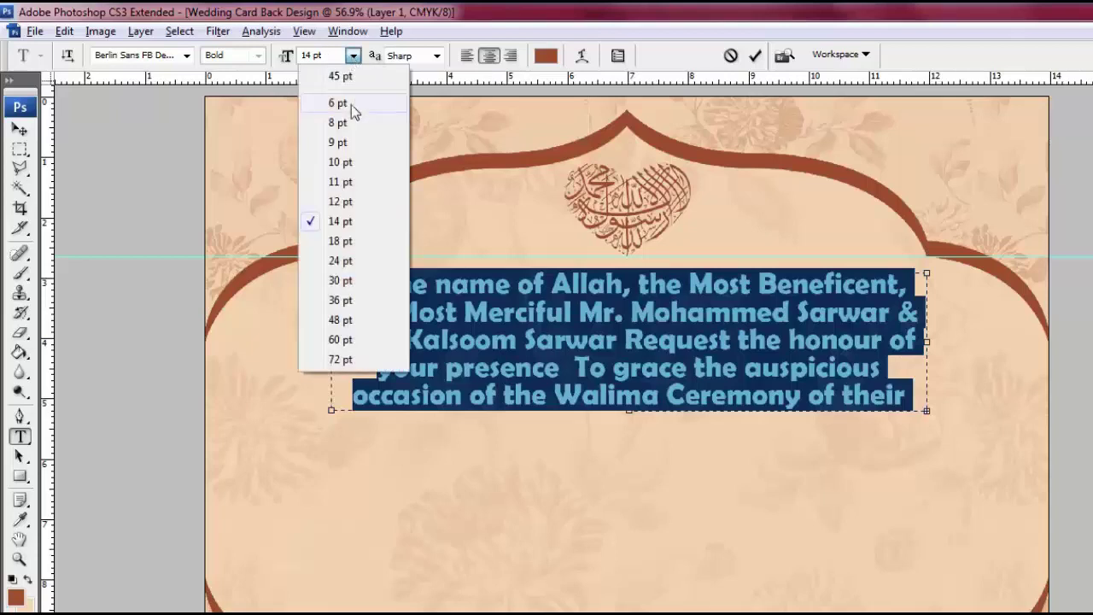
{"action": "left_click", "coordinate": [350, 144]}
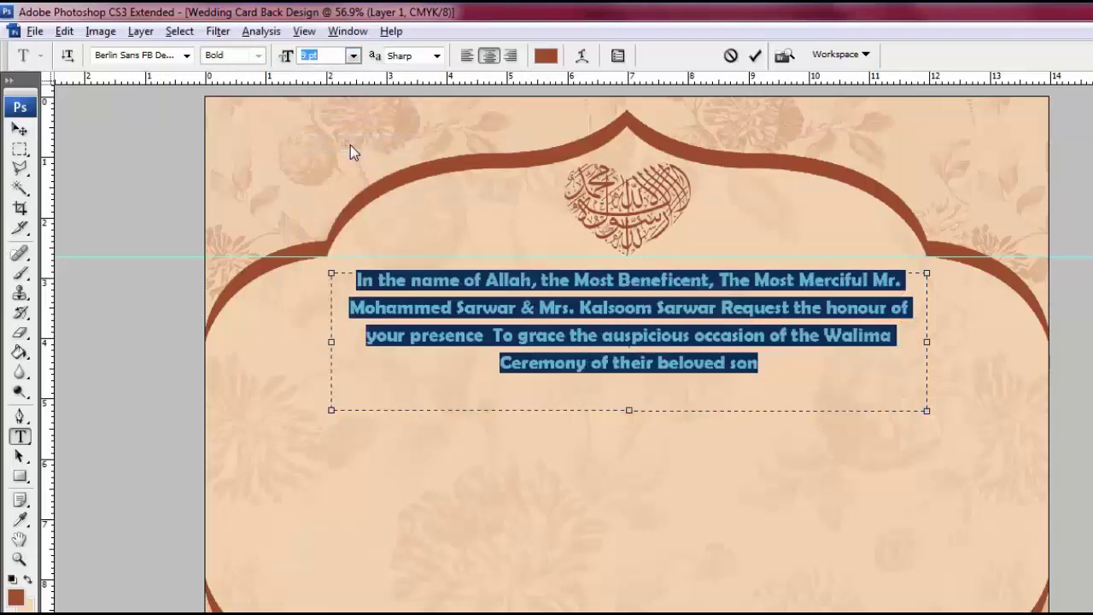
{"action": "left_click", "coordinate": [169, 57]}
{"action": "type", "text": "Times New Roman"}
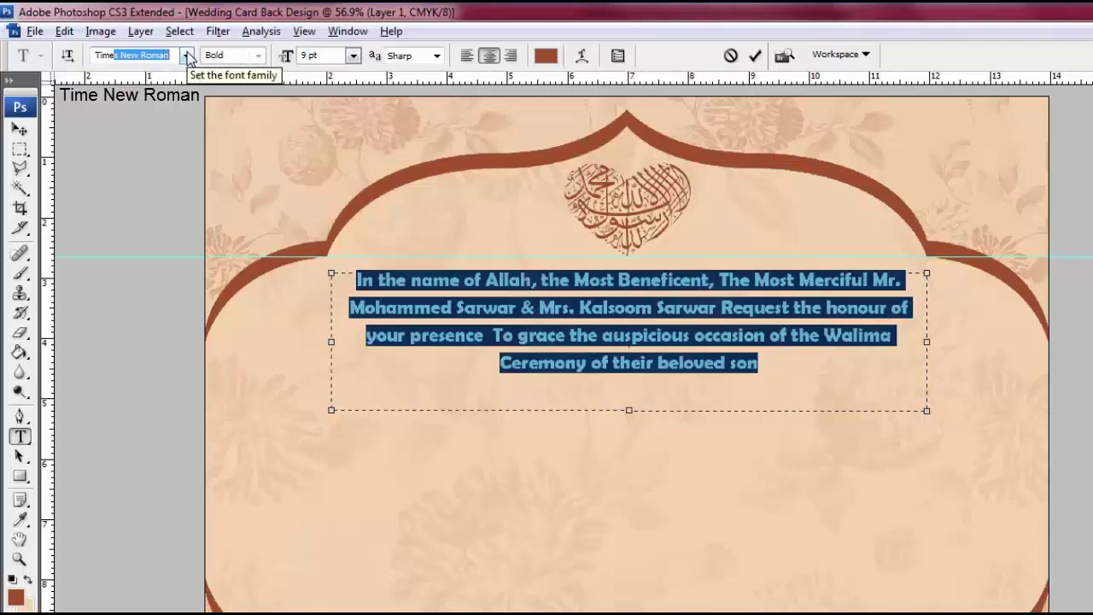
{"action": "key", "text": "Return"}
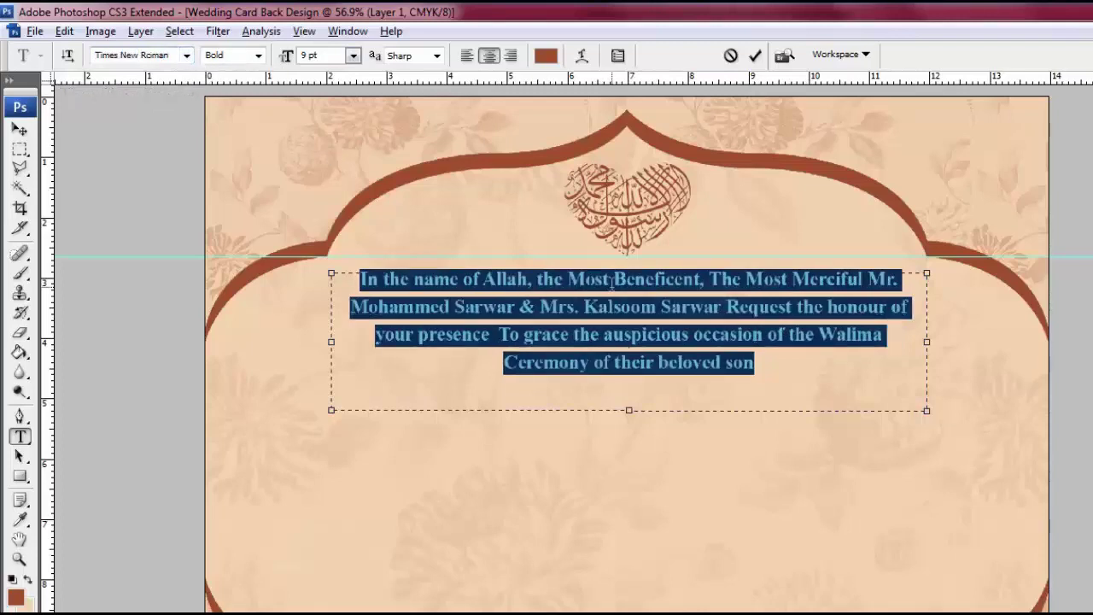
- Set the font style of the selected invitation text to Regular
{"action": "left_click", "coordinate": [258, 55]}
{"action": "left_click", "coordinate": [249, 76]}
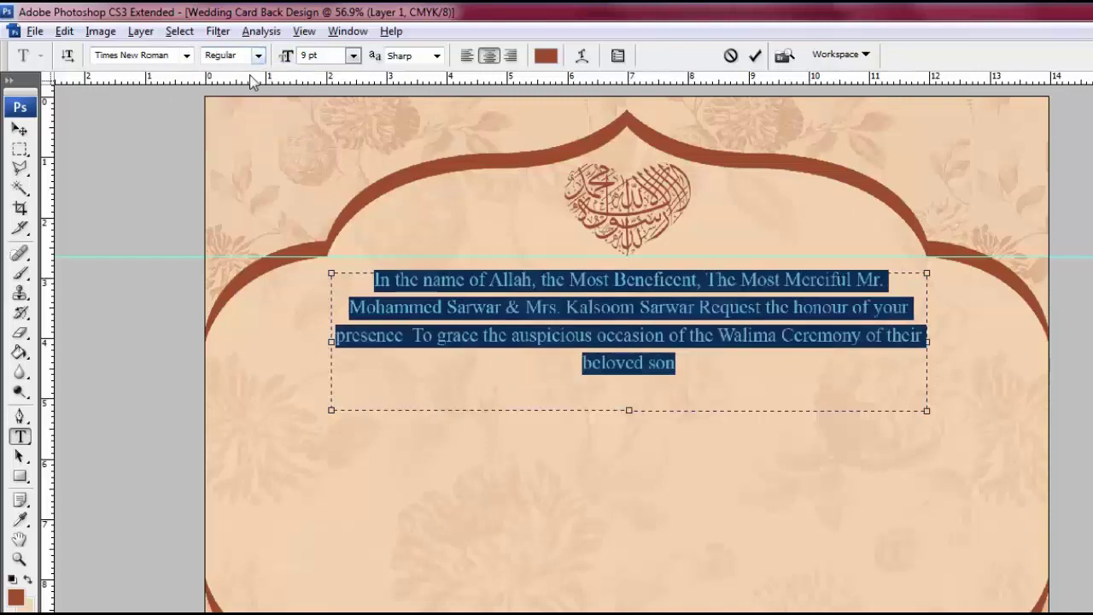
{"action": "left_click", "coordinate": [696, 355]}
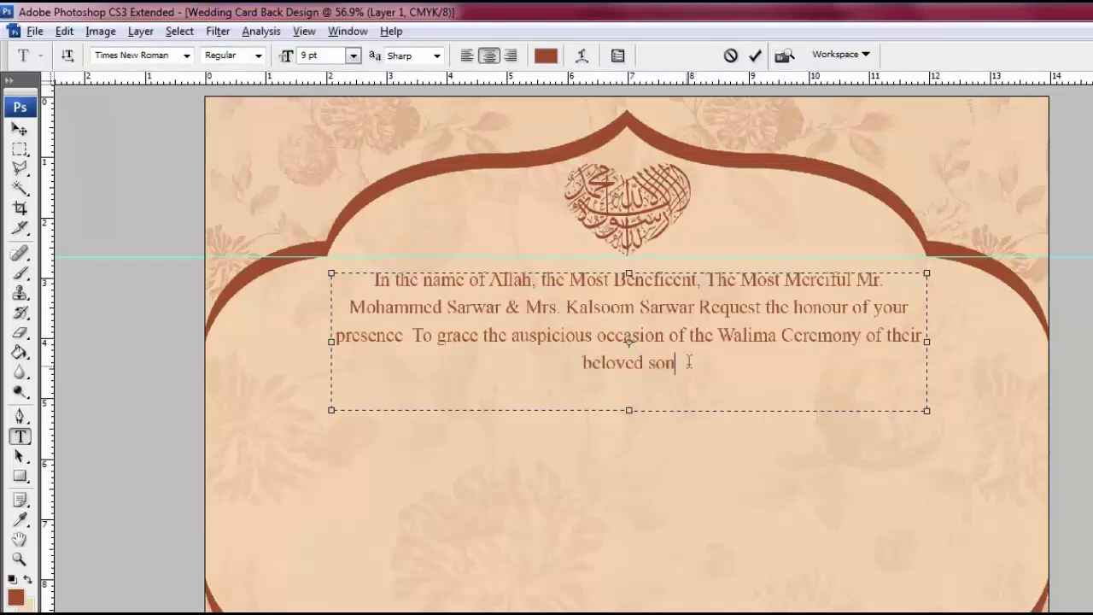
- Break the invitation text into separate centred lines before the parents' names, "Request the honour of your presence" and "To grace the auspicious occasion"
{"action": "left_click", "coordinate": [855, 280]}
{"action": "key", "text": "Return"}
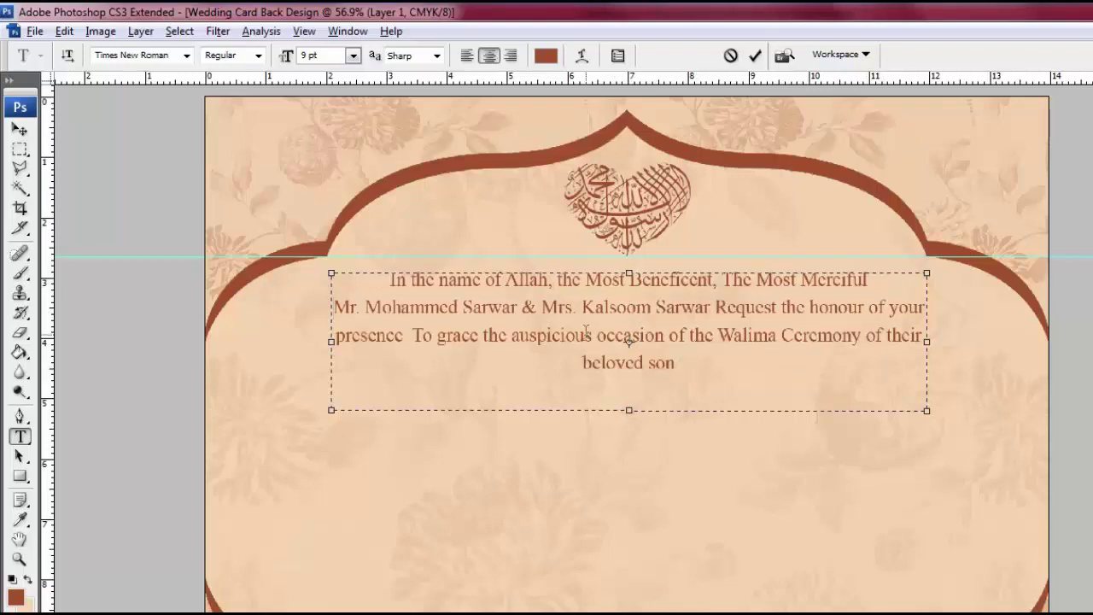
{"action": "left_click", "coordinate": [715, 308]}
{"action": "key", "text": "Return"}
{"action": "left_click", "coordinate": [624, 336]}
{"action": "key", "text": "Return"}
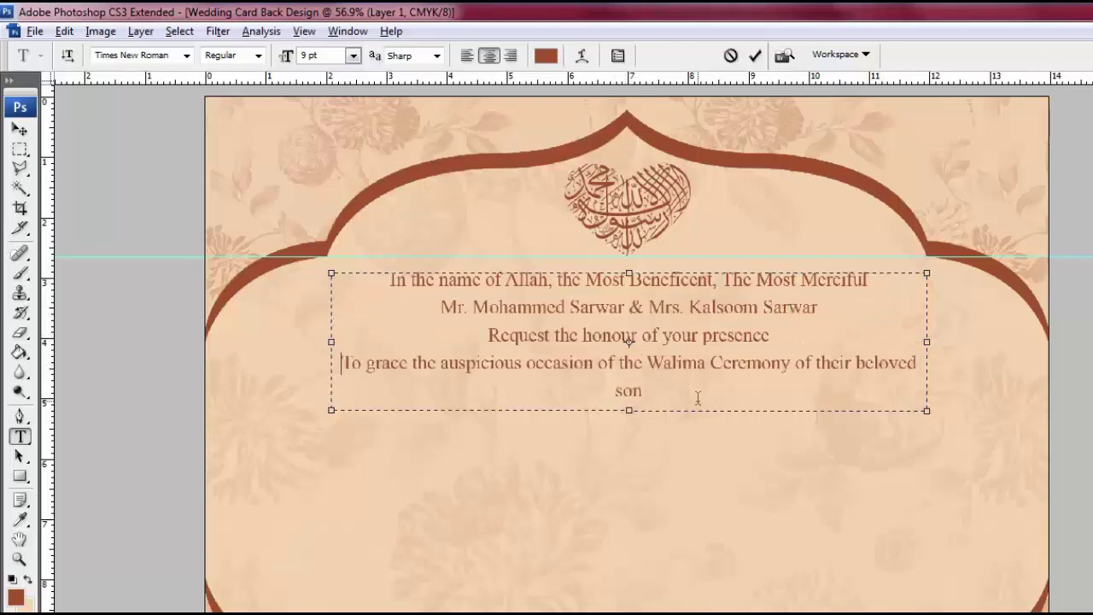
- Widen the text box evenly to about 11 cm, add a blank line above "To grace the auspicious occasion", and commit the text
{"action": "left_click_drag", "start_coordinate": [331, 343], "coordinate": [286, 341]}
{"action": "key", "text": "Return"}
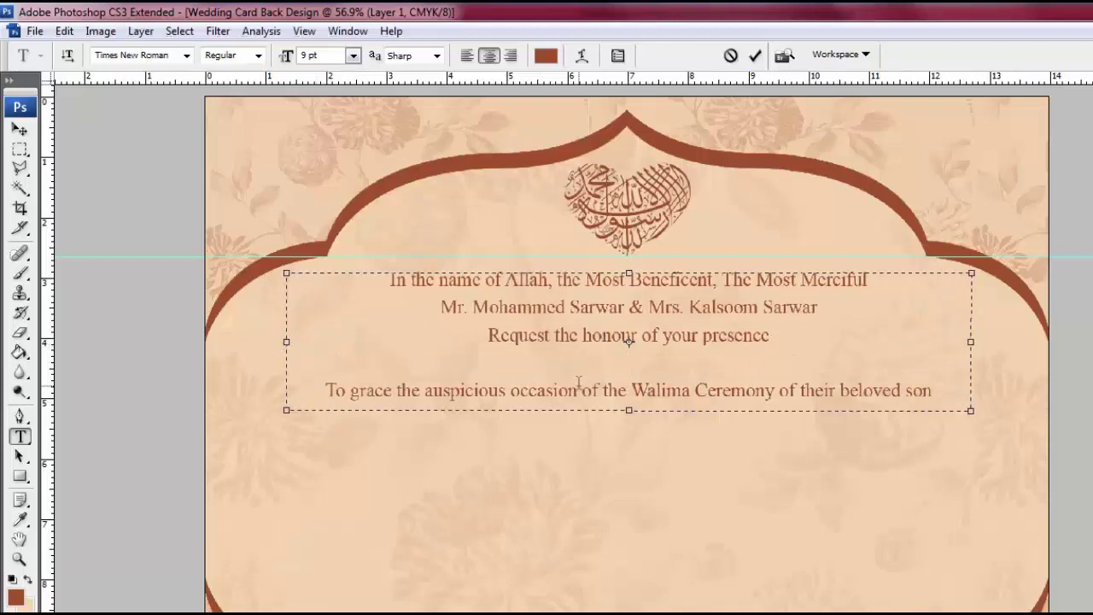
{"action": "left_click", "coordinate": [20, 129]}
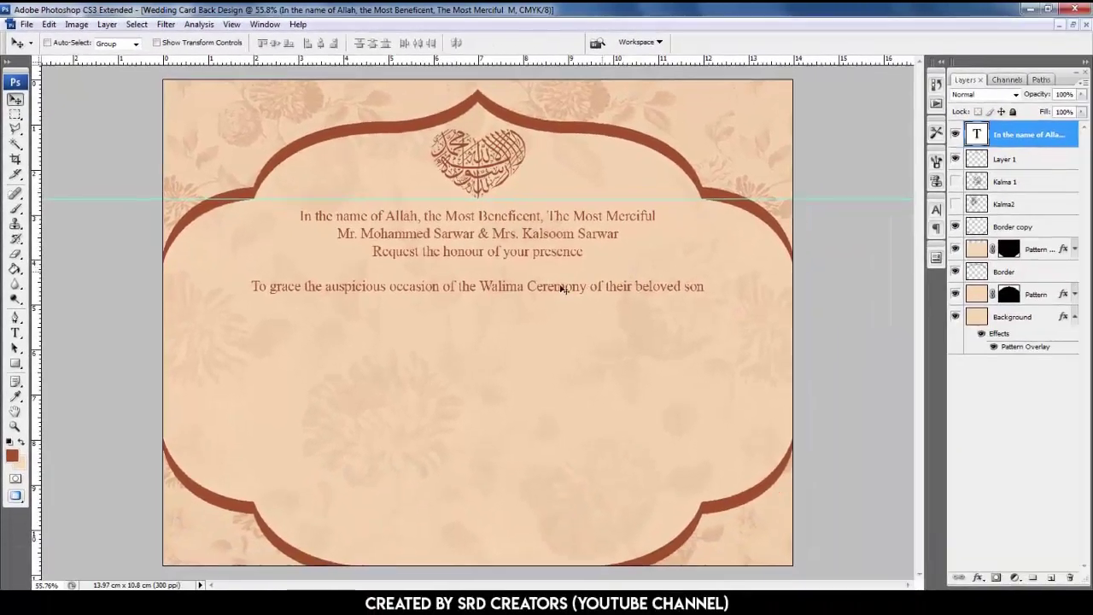
- Copy the "Groom Bride" and "&" text layers from the Wedding Invitation document into Wedding Card Back Design and maximize the back design
{"action": "left_click", "coordinate": [1072, 25]}
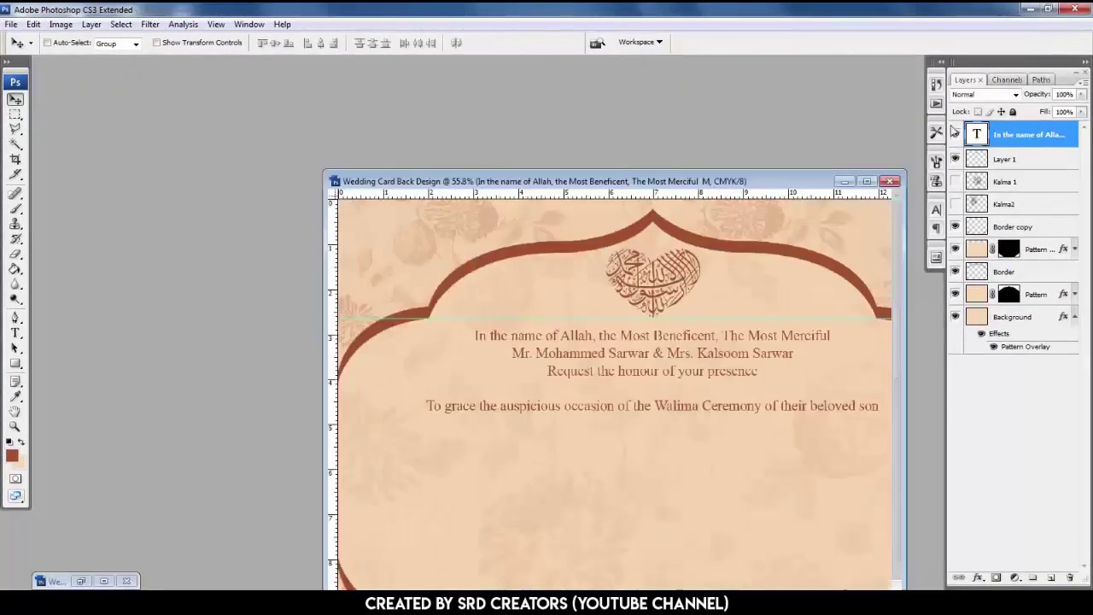
{"action": "double_click", "coordinate": [82, 583]}
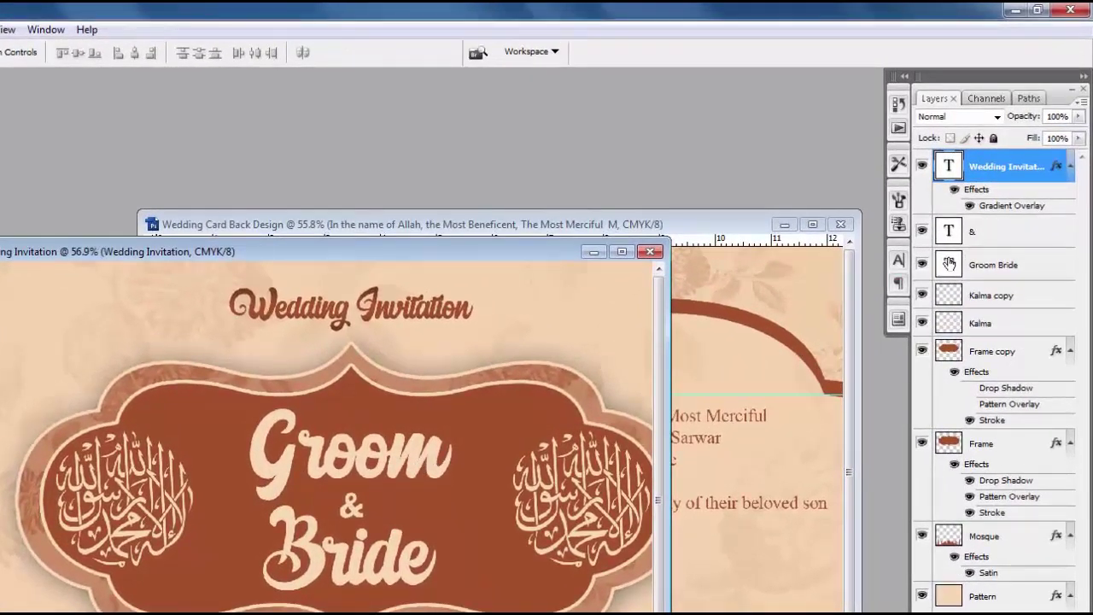
{"action": "left_click", "coordinate": [988, 268]}
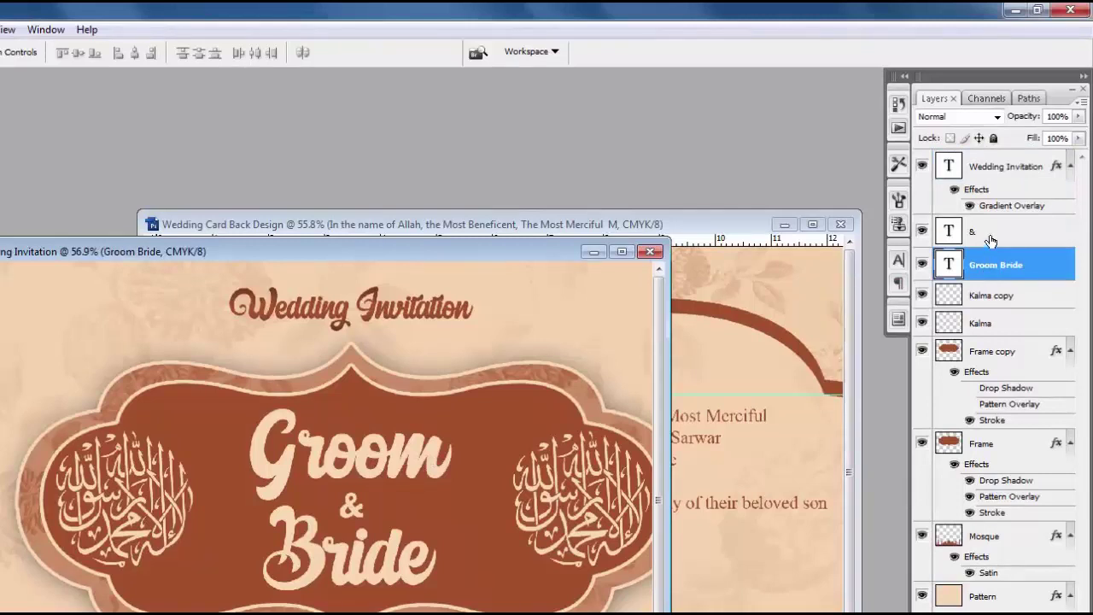
{"action": "left_click", "coordinate": [990, 238], "text": "shift"}
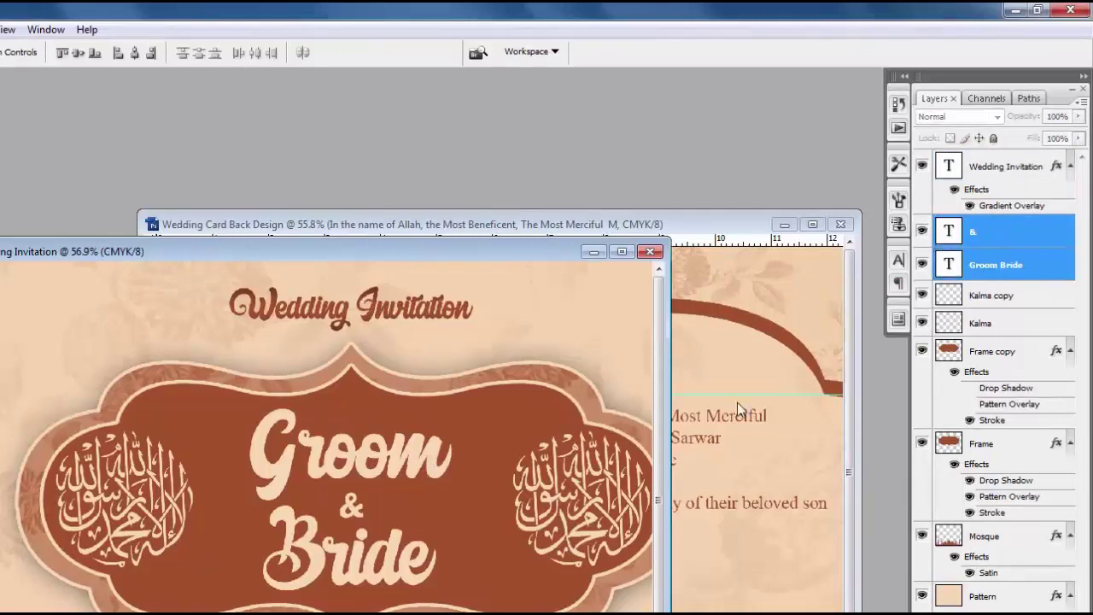
{"action": "left_click_drag", "start_coordinate": [356, 508], "coordinate": [713, 574]}
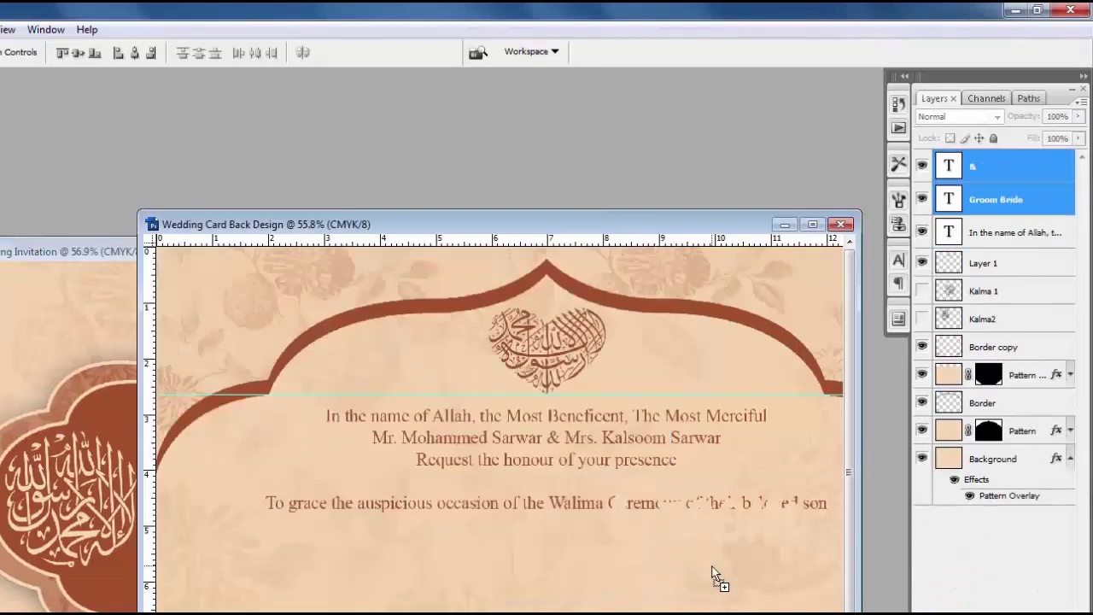
{"action": "left_click", "coordinate": [115, 308]}
{"action": "left_click", "coordinate": [592, 248]}
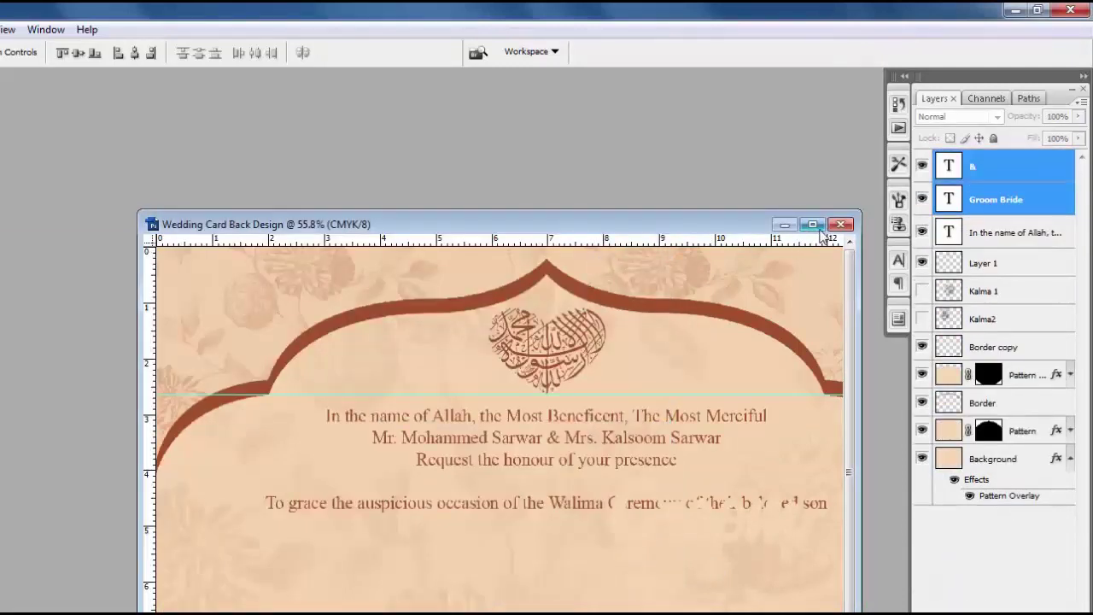
{"action": "left_click", "coordinate": [811, 224]}
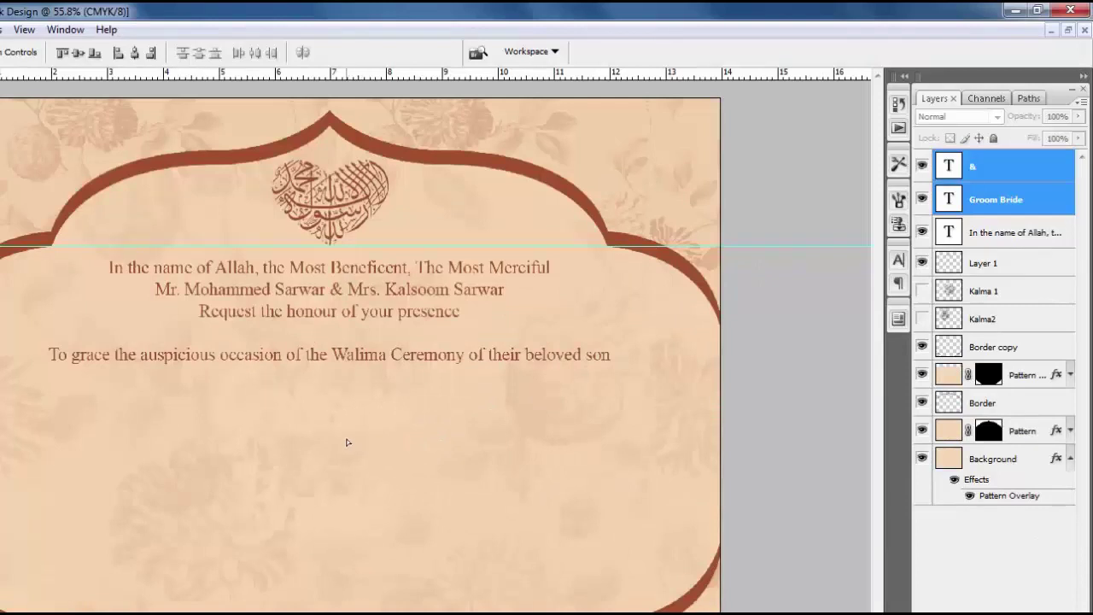
- Recolour the "Groom Bride" text to the border's reddish brown, #9c5224
{"action": "left_click", "coordinate": [983, 205]}
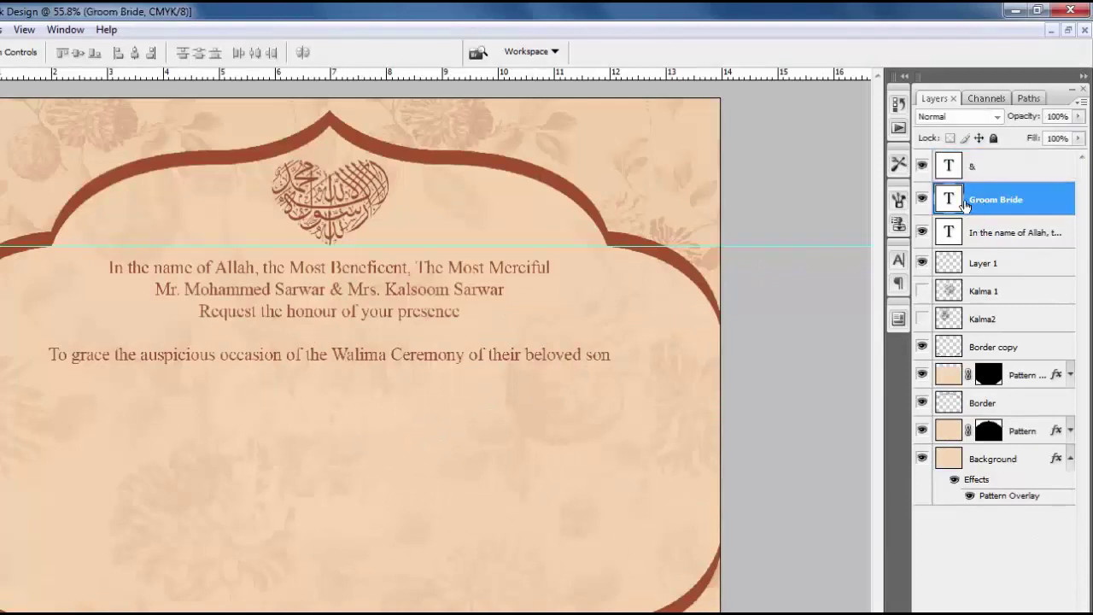
{"action": "double_click", "coordinate": [949, 198]}
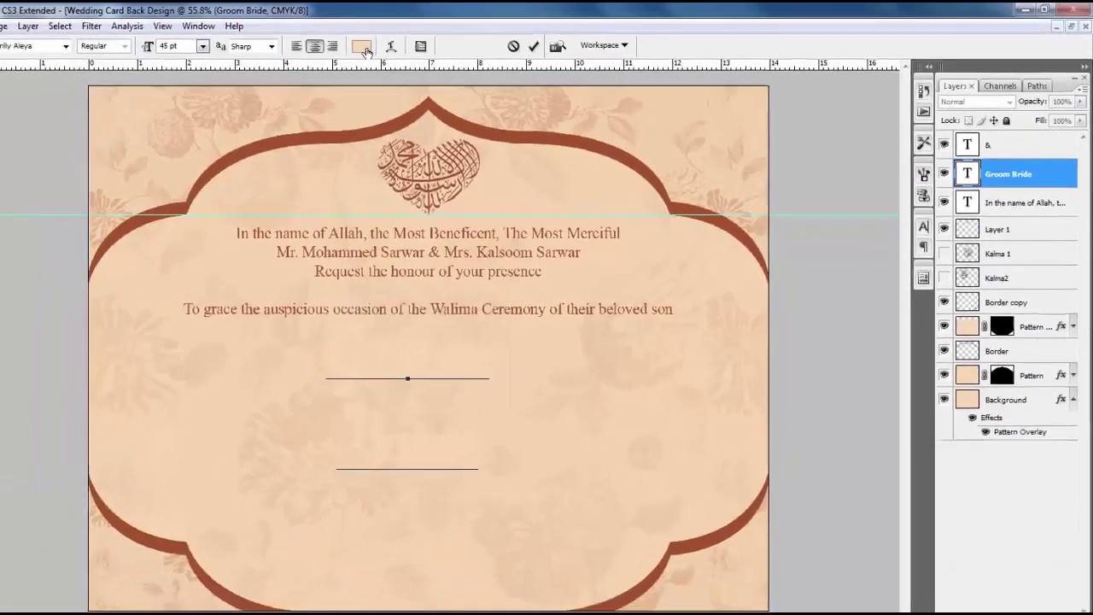
{"action": "left_click", "coordinate": [252, 52]}
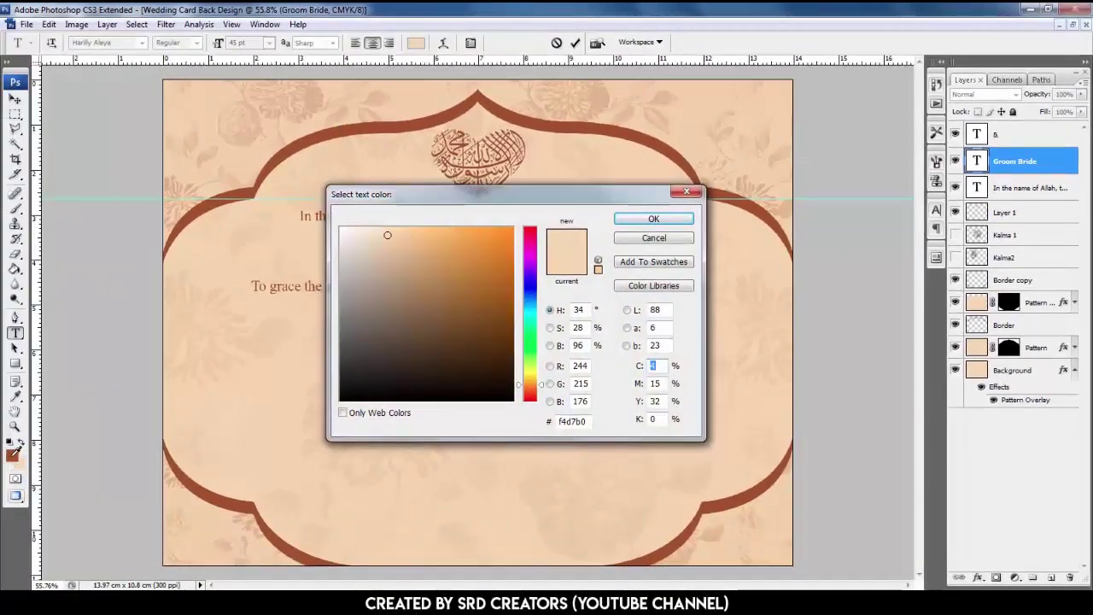
{"action": "left_click", "coordinate": [282, 175]}
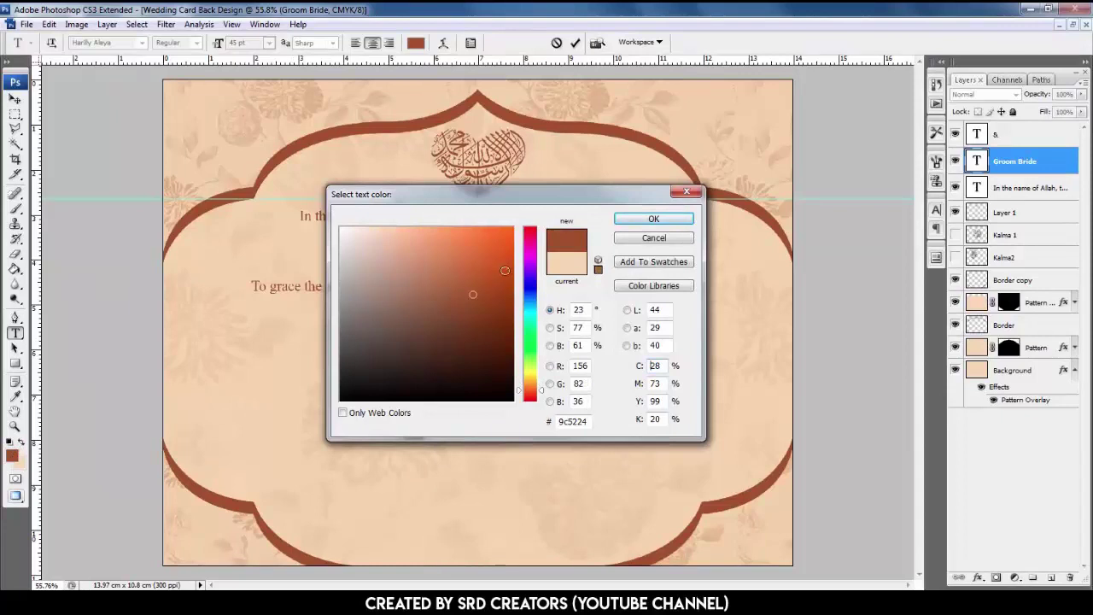
{"action": "left_click", "coordinate": [651, 219]}
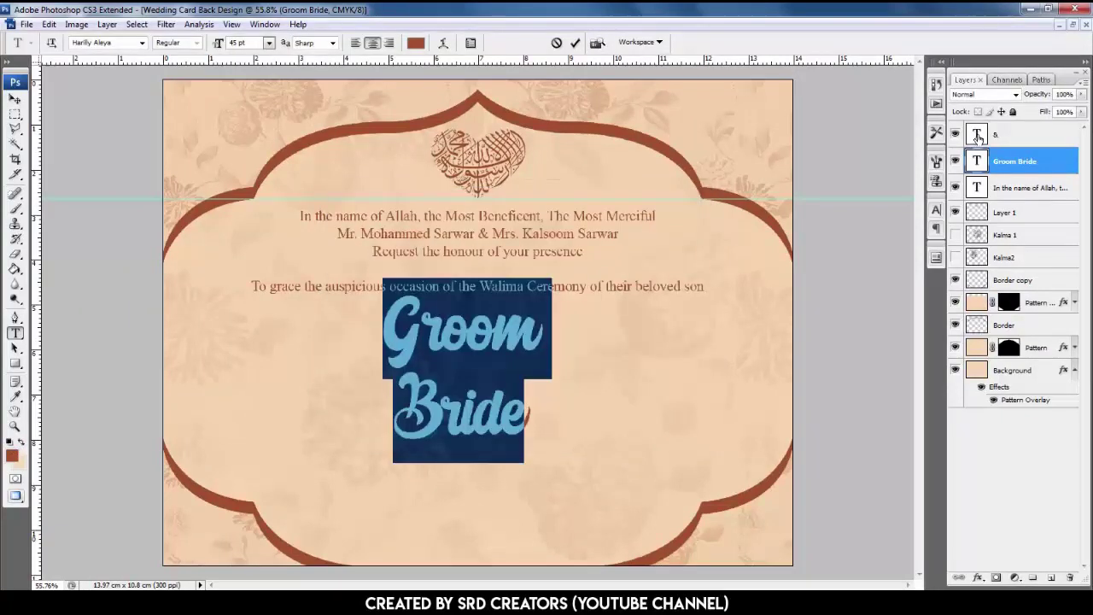
- Recolour the "&" text to the same reddish brown, #9c5224, and commit it
{"action": "double_click", "coordinate": [978, 136]}
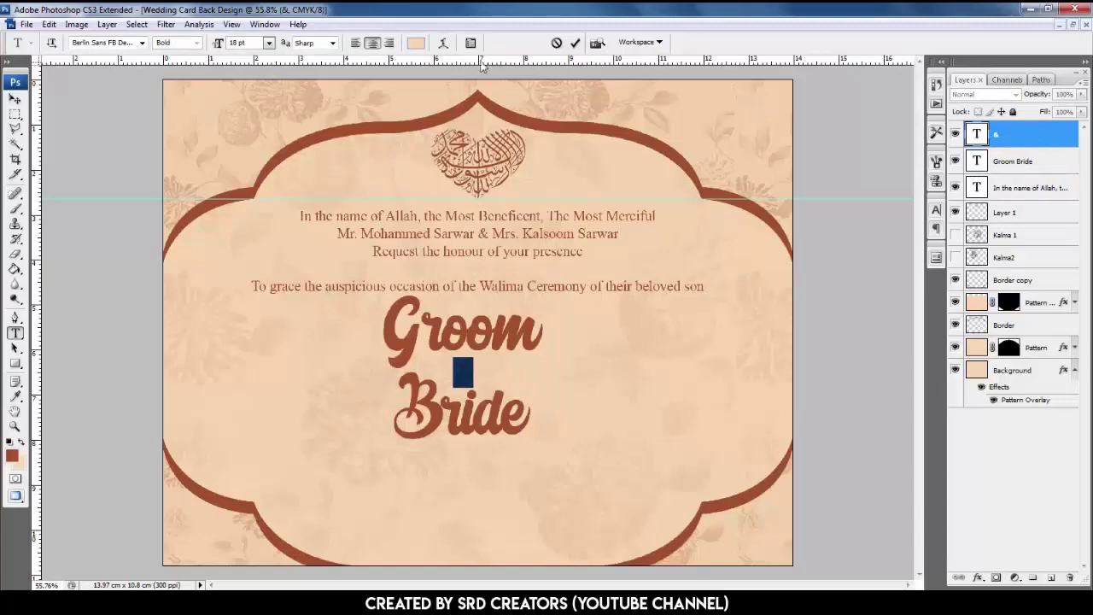
{"action": "left_click", "coordinate": [416, 46]}
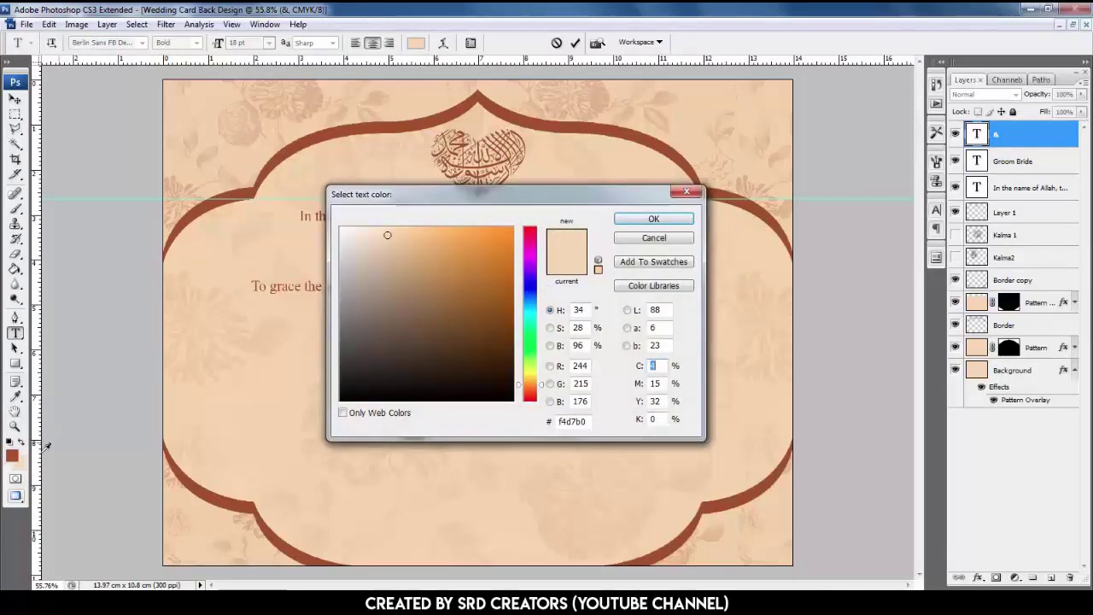
{"action": "left_click", "coordinate": [479, 103]}
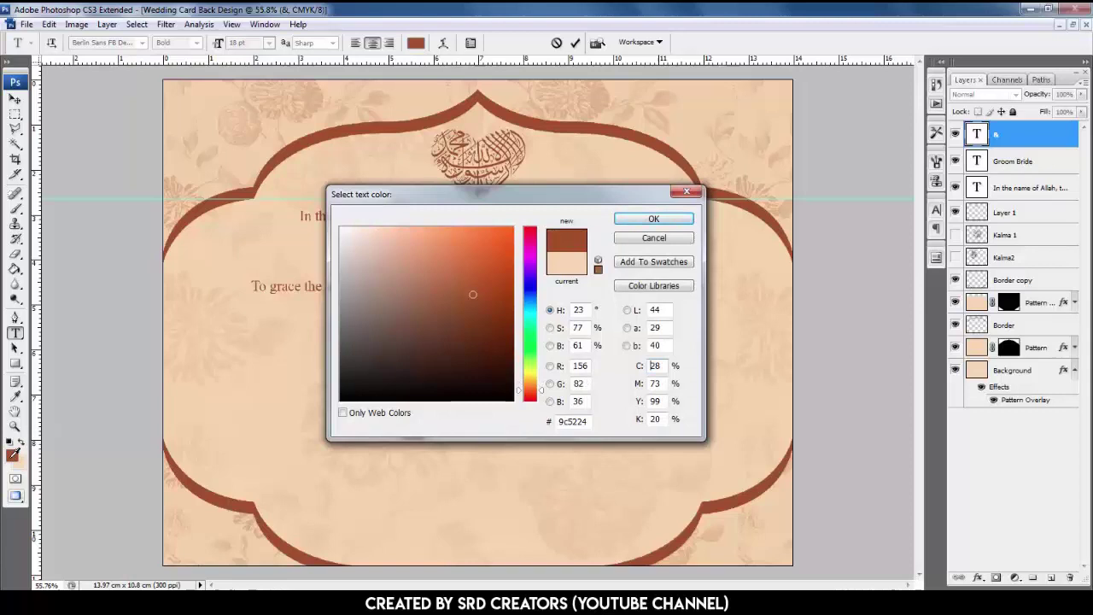
{"action": "left_click", "coordinate": [654, 219]}
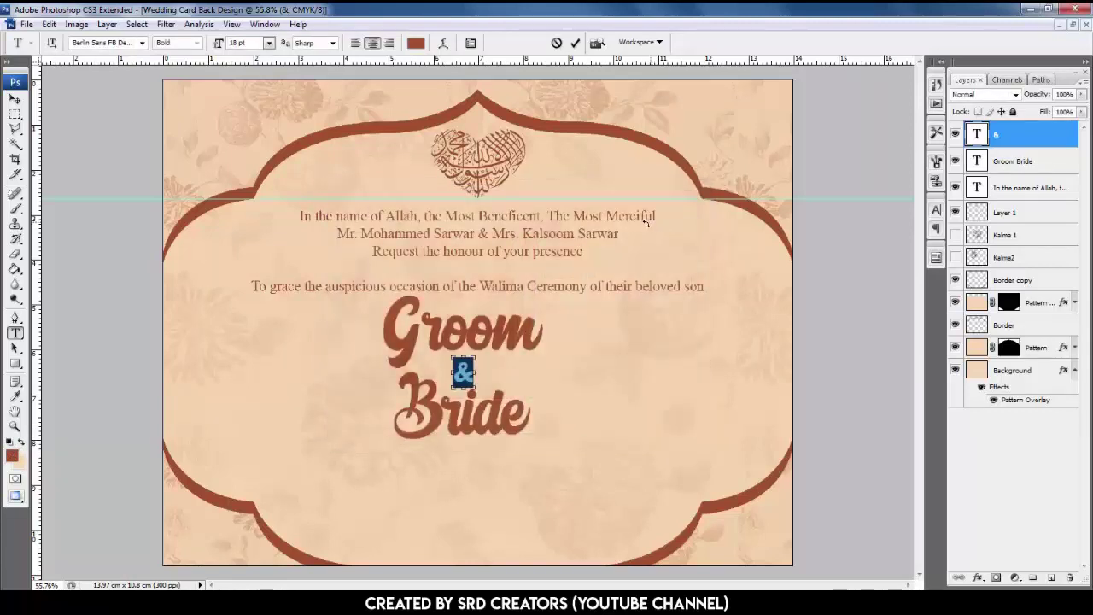
{"action": "left_click", "coordinate": [14, 101]}
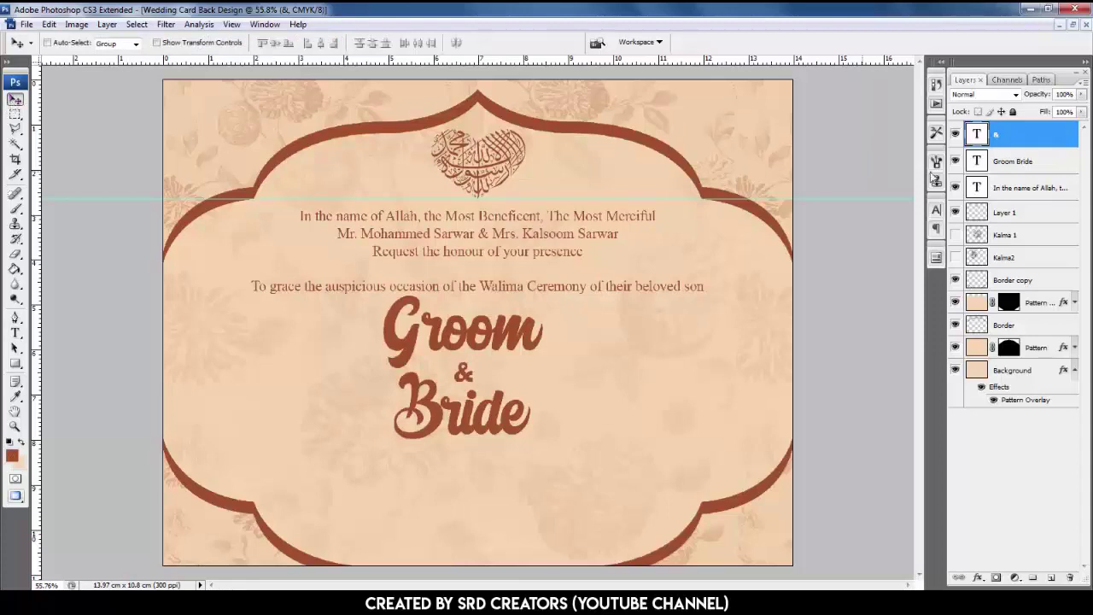
- Scale the "Groom Bride" and "&" layers together to 85% width and 85% height and apply the transformation
{"action": "left_click", "coordinate": [1014, 162], "text": "shift"}
{"action": "key", "text": "ctrl+t"}
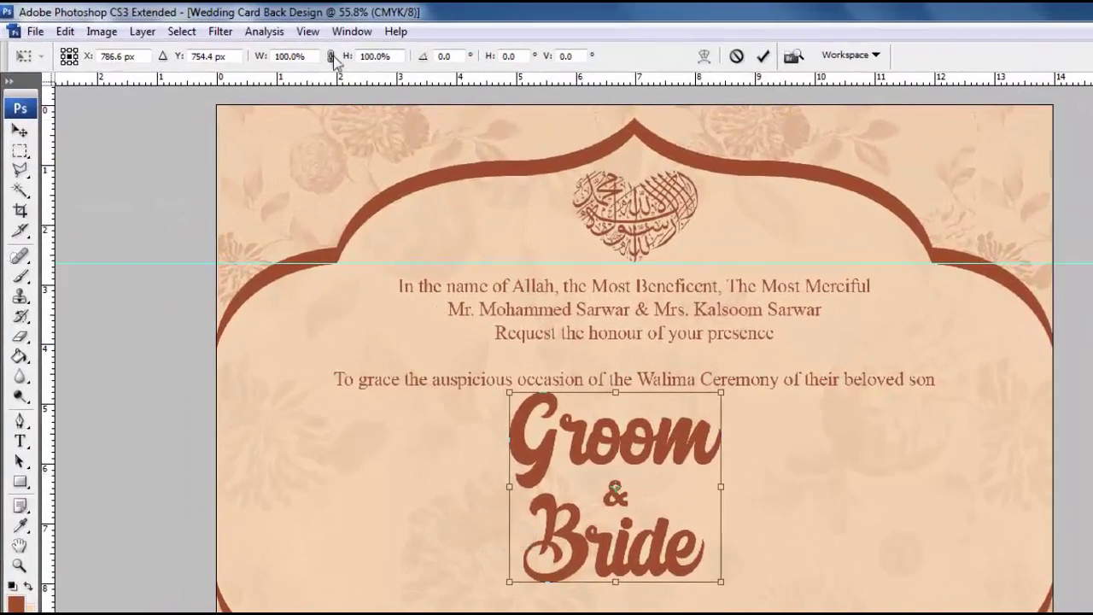
{"action": "double_click", "coordinate": [298, 55]}
{"action": "type", "text": "85"}
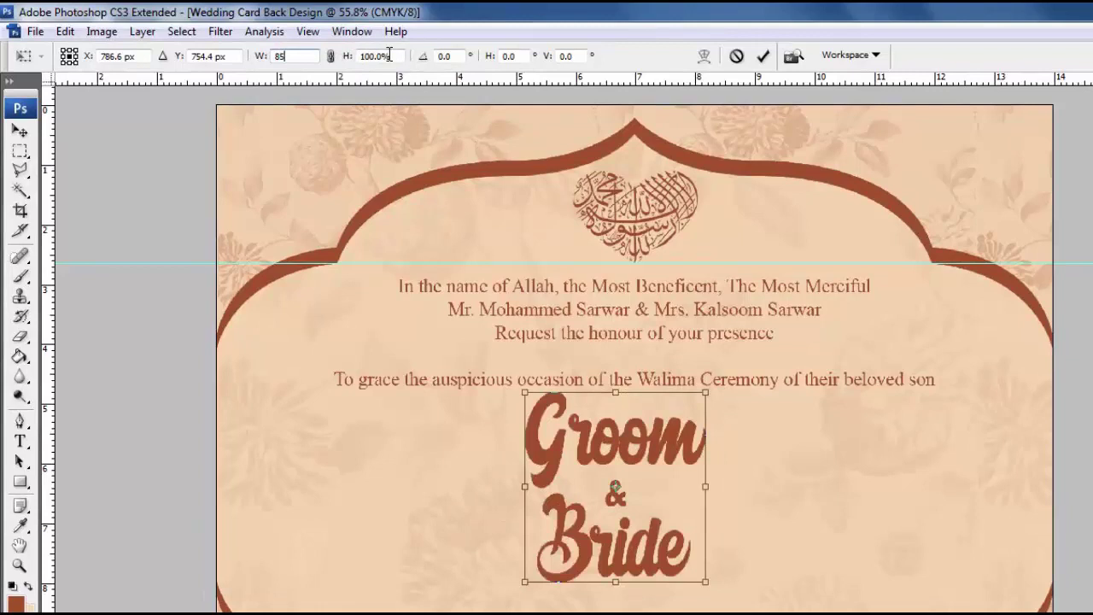
{"action": "key", "text": "Tab"}
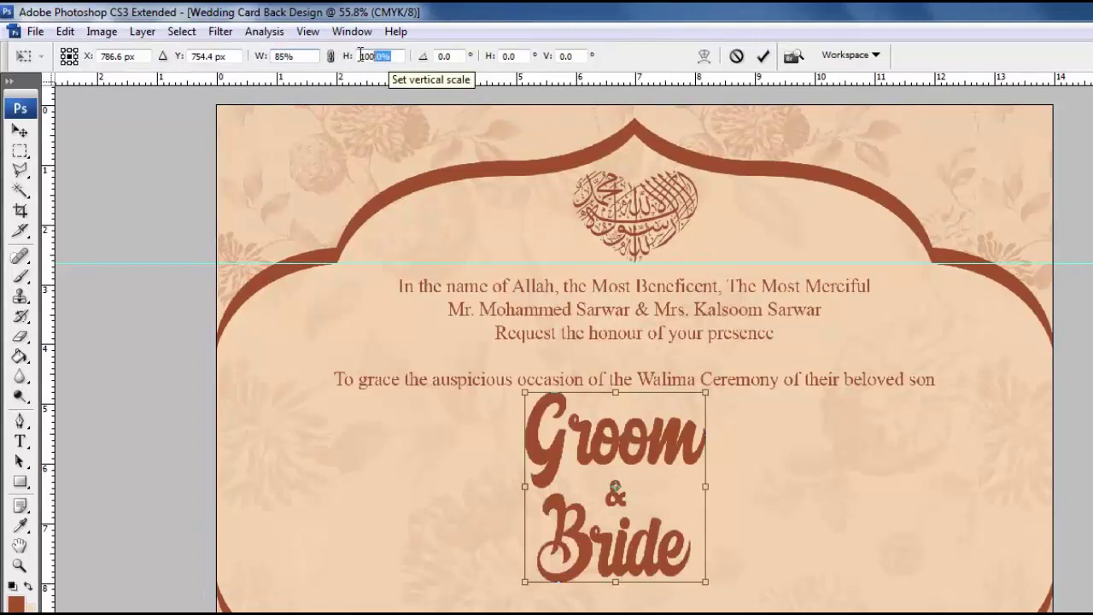
{"action": "type", "text": "85"}
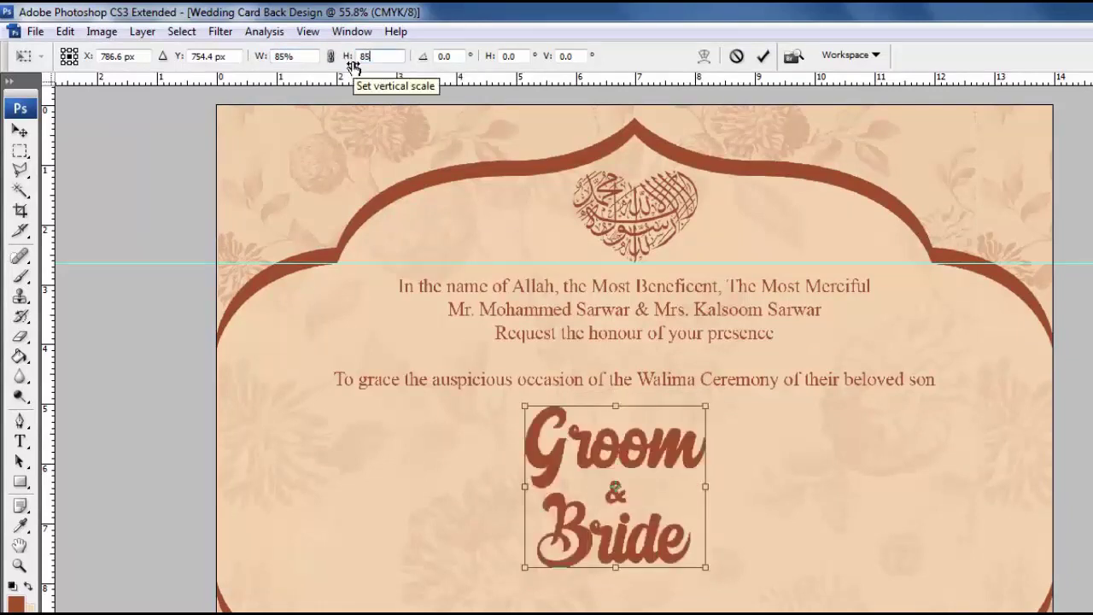
{"action": "left_click", "coordinate": [21, 131]}
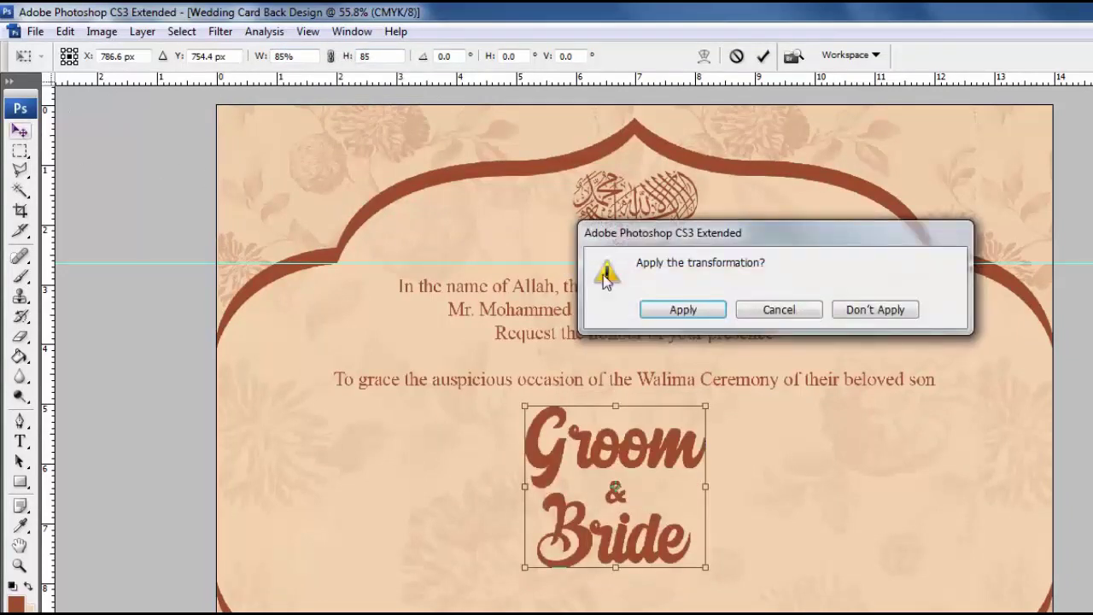
{"action": "left_click", "coordinate": [682, 309]}
- Centre the "Groom Bride" and "&" layers horizontally on the canvas, deselect, and nudge them slightly up
{"action": "key", "text": "ctrl+a"}
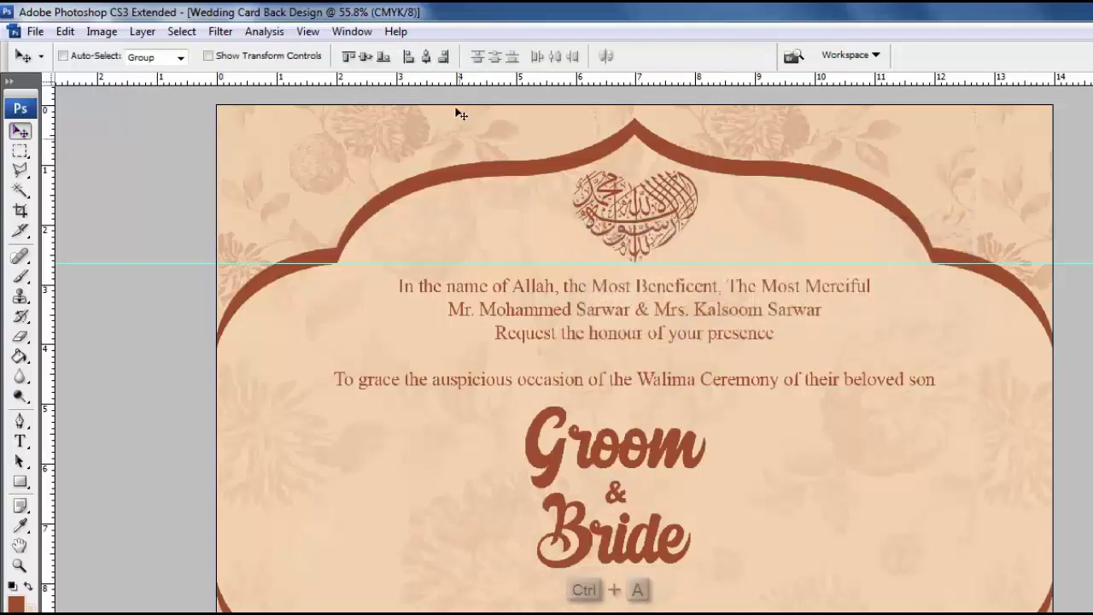
{"action": "left_click", "coordinate": [426, 56]}
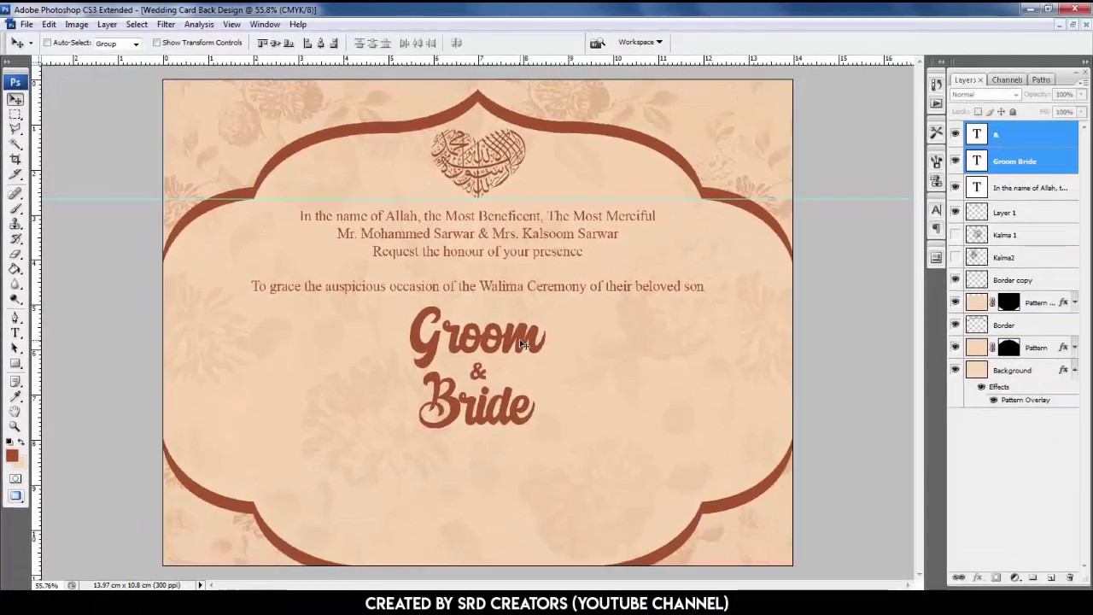
{"action": "key", "text": "ctrl+d"}
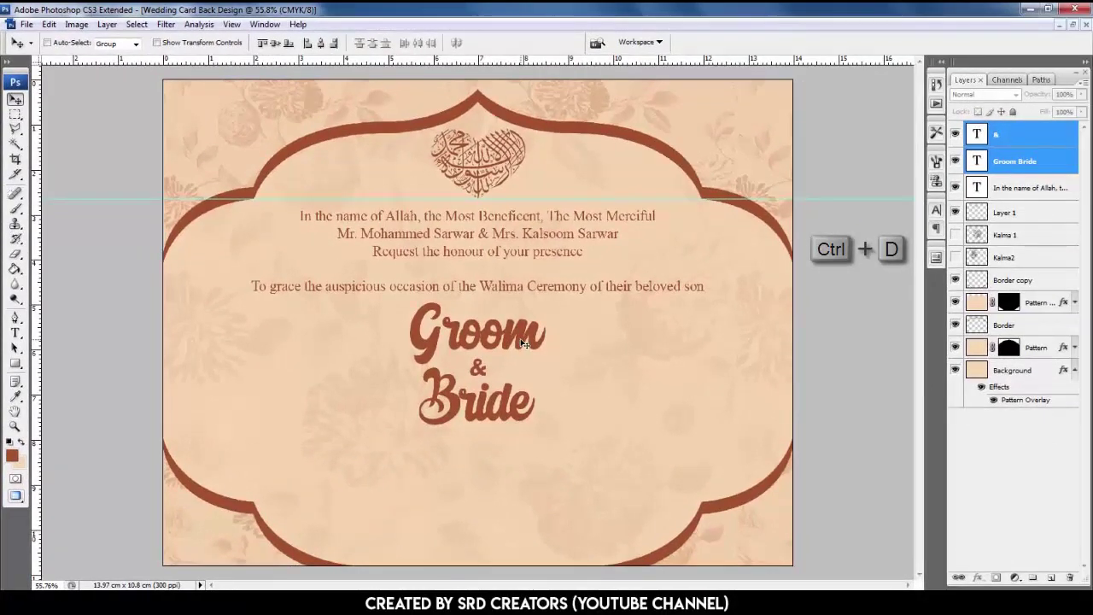
- Show the Kalma 1 layer, fill its calligraphy with the reddish-brown foreground colour, and clear the selection
{"action": "left_click", "coordinate": [1004, 234]}
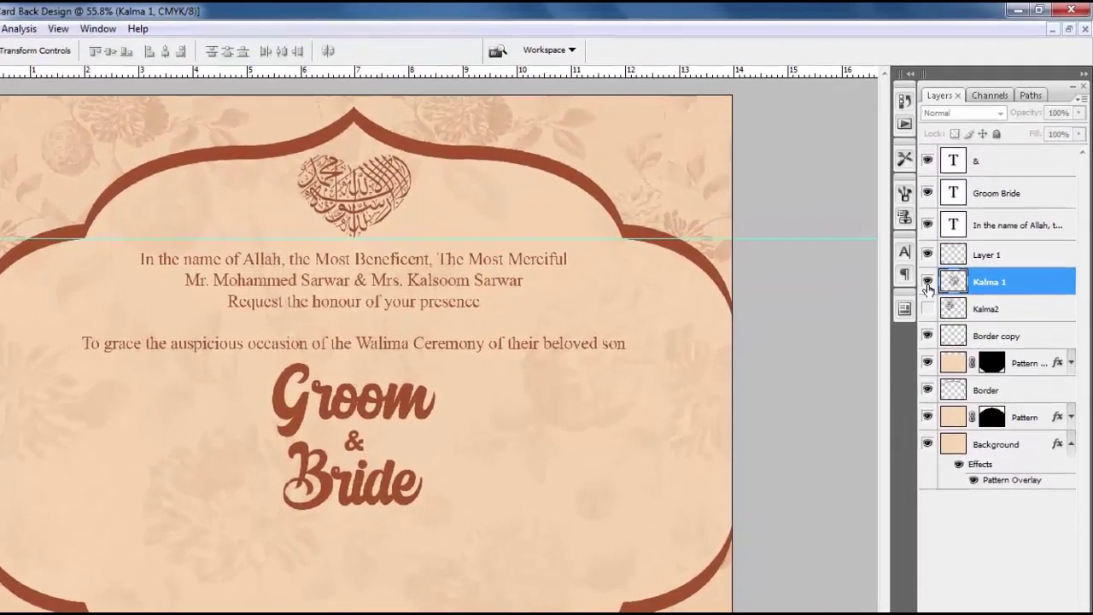
{"action": "left_click", "coordinate": [955, 234]}
{"action": "key", "text": "ctrl"}
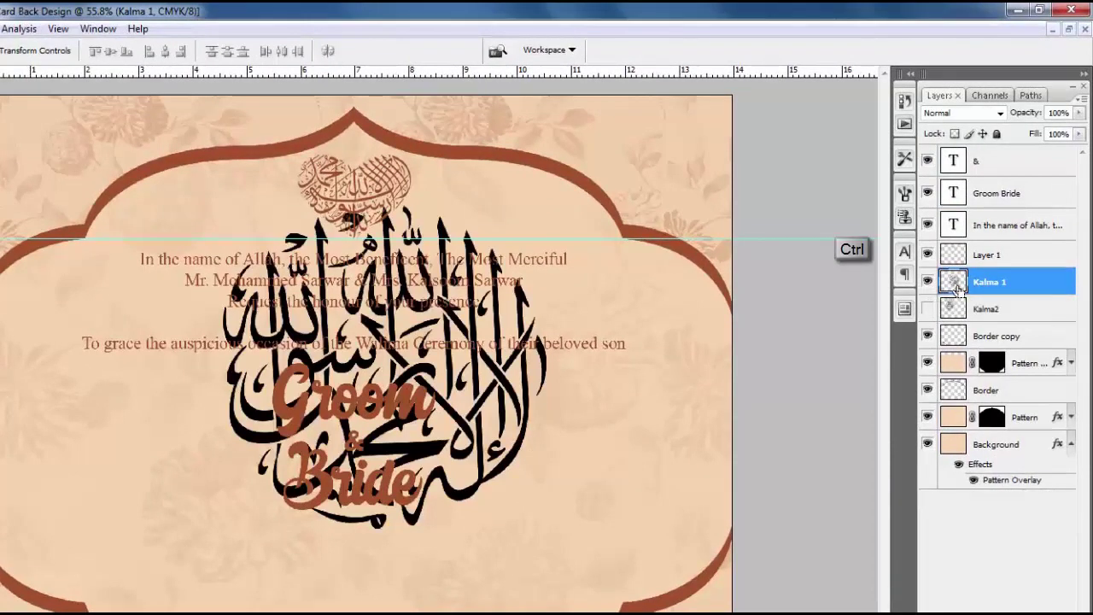
{"action": "left_click", "coordinate": [955, 283], "text": "ctrl"}
{"action": "key", "text": "alt+BackSpace"}
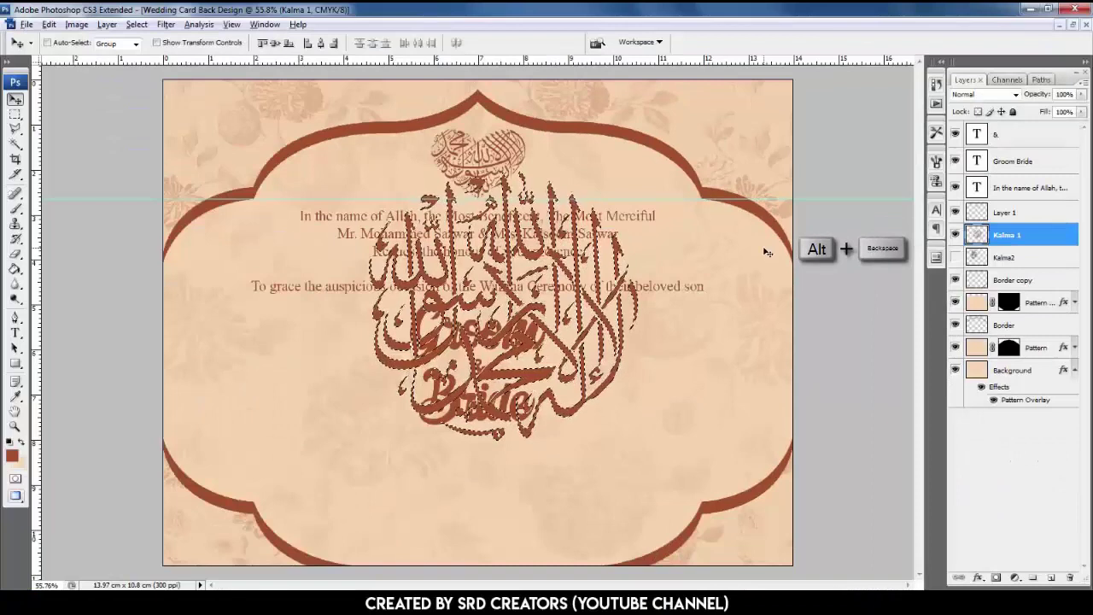
{"action": "key", "text": "ctrl+d"}
{"action": "key", "text": "ctrl+d"}
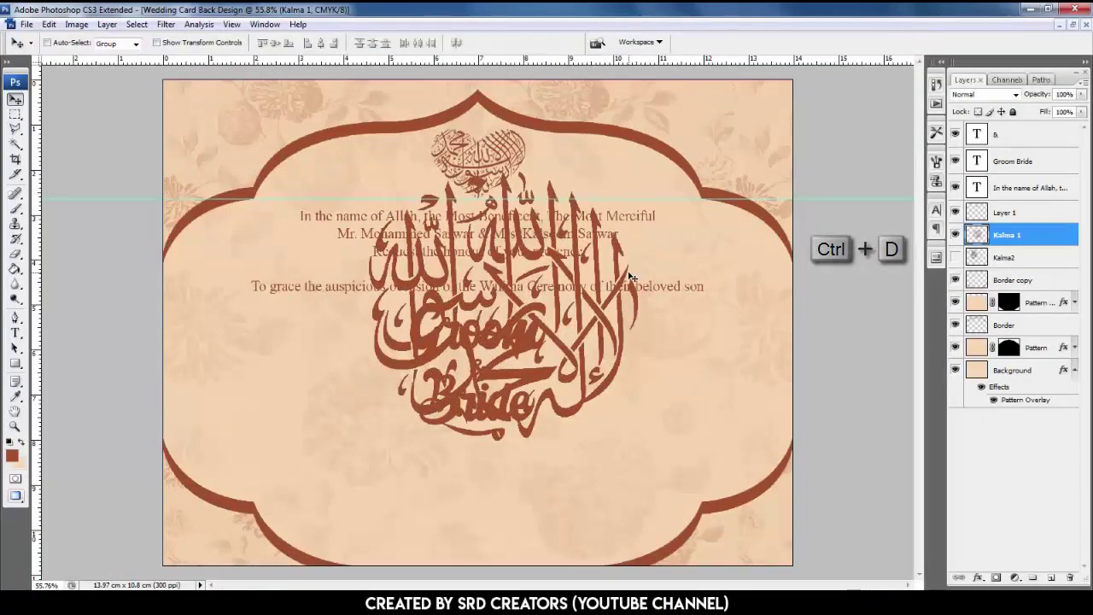
- Scale the Kalma 1 calligraphy to 40% width and 40% height and place it to the left of the couple's names
{"action": "key", "text": "ctrl+t"}
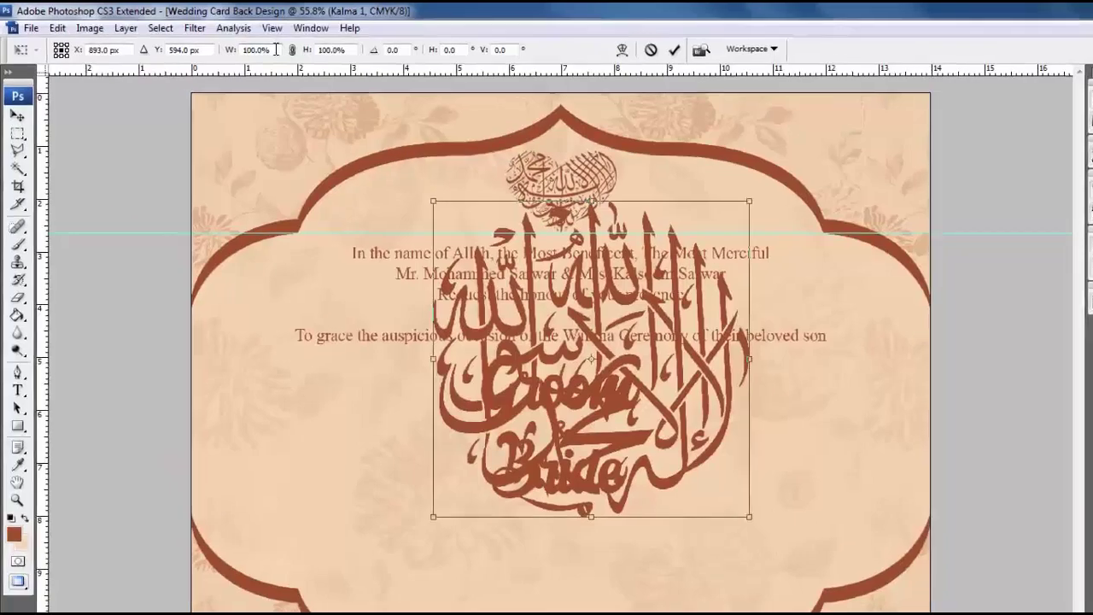
{"action": "left_click", "coordinate": [213, 43]}
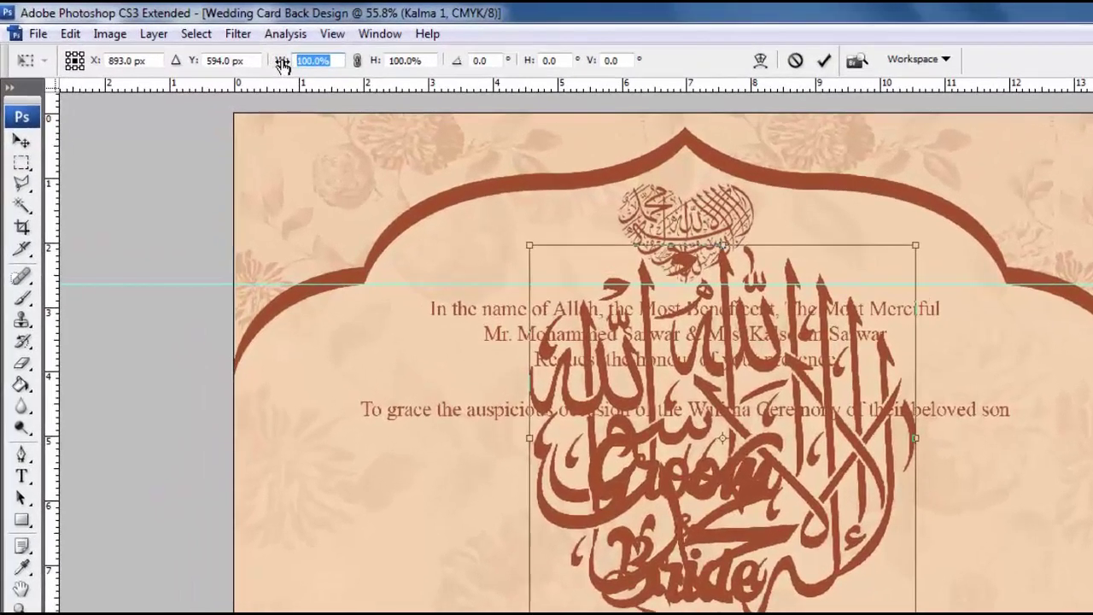
{"action": "type", "text": "40"}
{"action": "key", "text": "Tab"}
{"action": "type", "text": "40"}
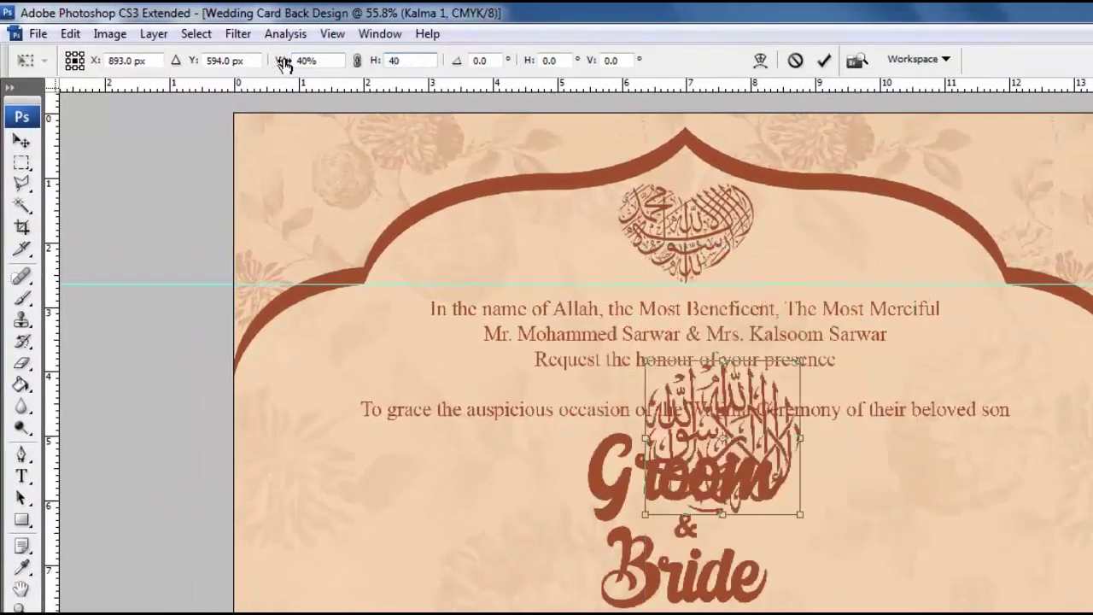
{"action": "key", "text": "Return"}
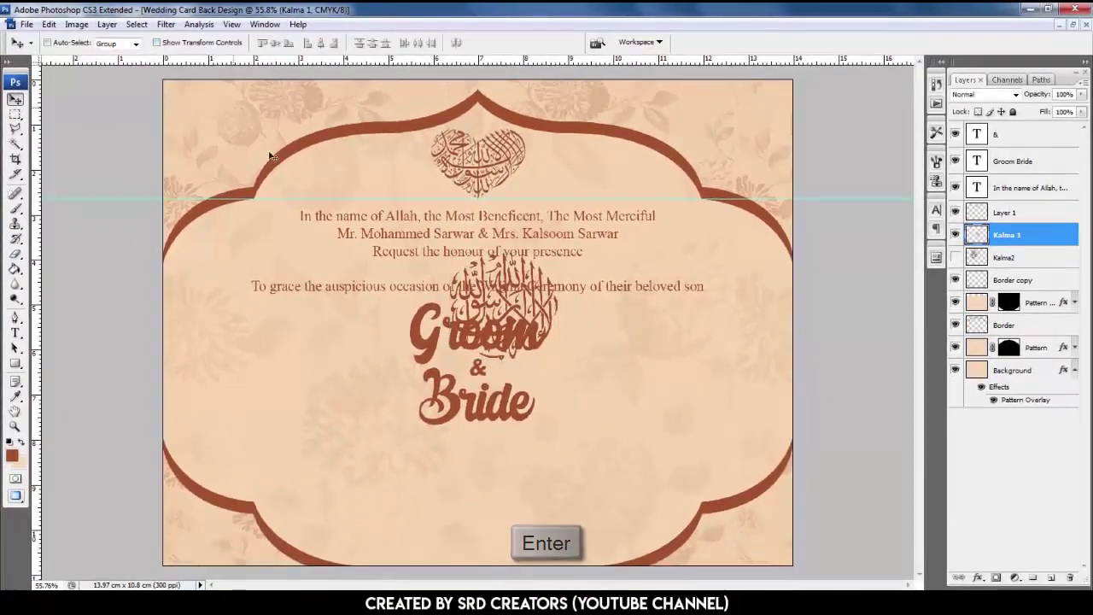
{"action": "left_click_drag", "start_coordinate": [506, 305], "coordinate": [294, 344]}
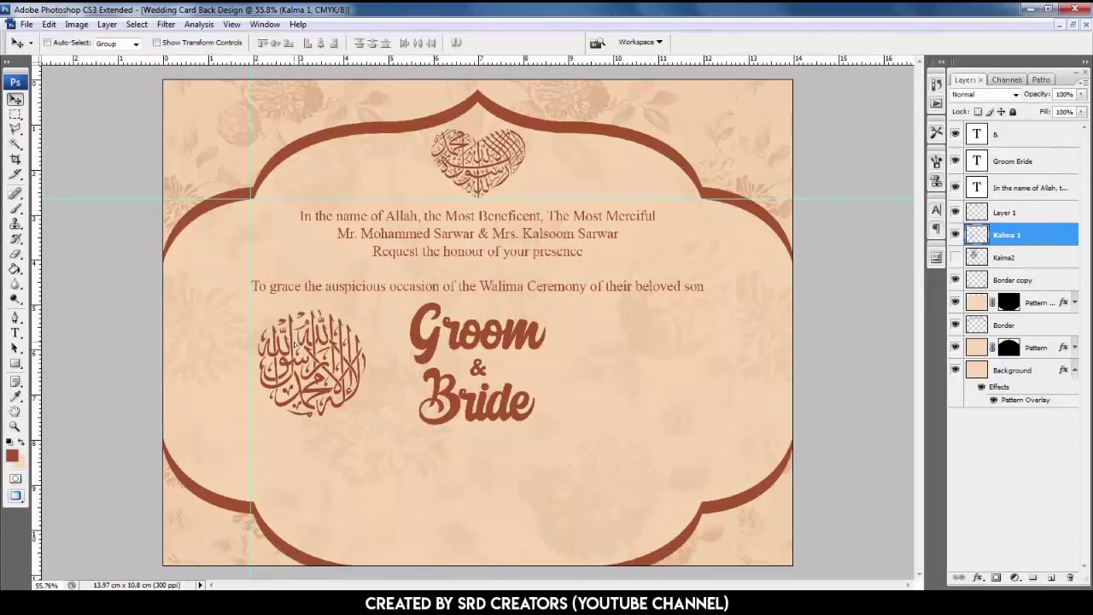
- Duplicate the Kalma 1 calligraphy to the right of the couple's names, using a vertical guide at the Walima line's right end to match the spacing
{"action": "left_click_drag", "start_coordinate": [307, 340], "coordinate": [643, 343]}
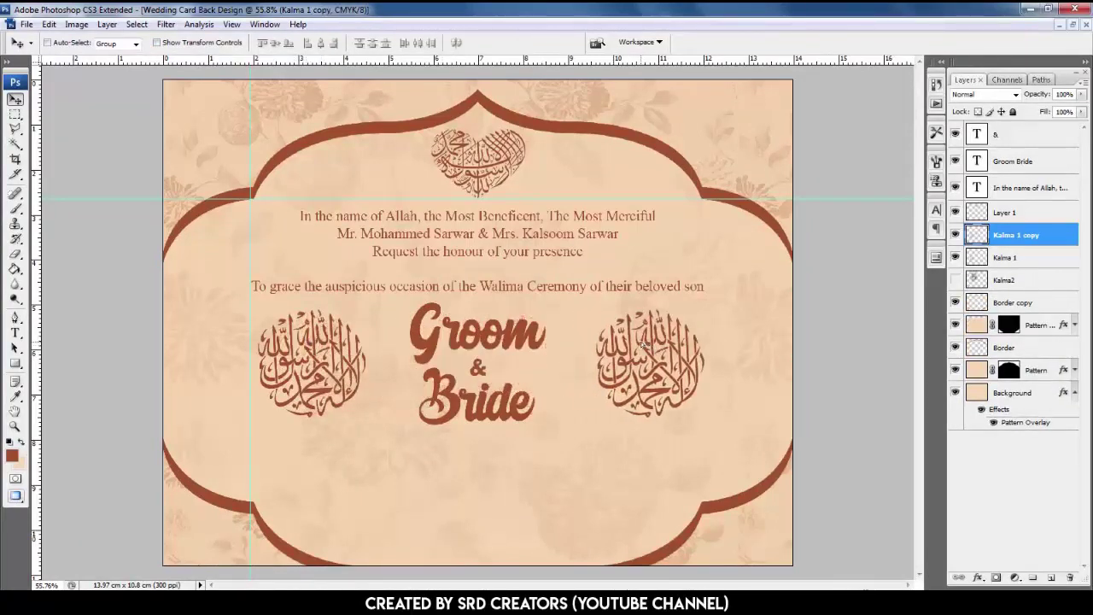
{"action": "left_click_drag", "start_coordinate": [680, 364], "coordinate": [710, 362]}
{"action": "left_click_drag", "start_coordinate": [652, 385], "coordinate": [641, 386]}
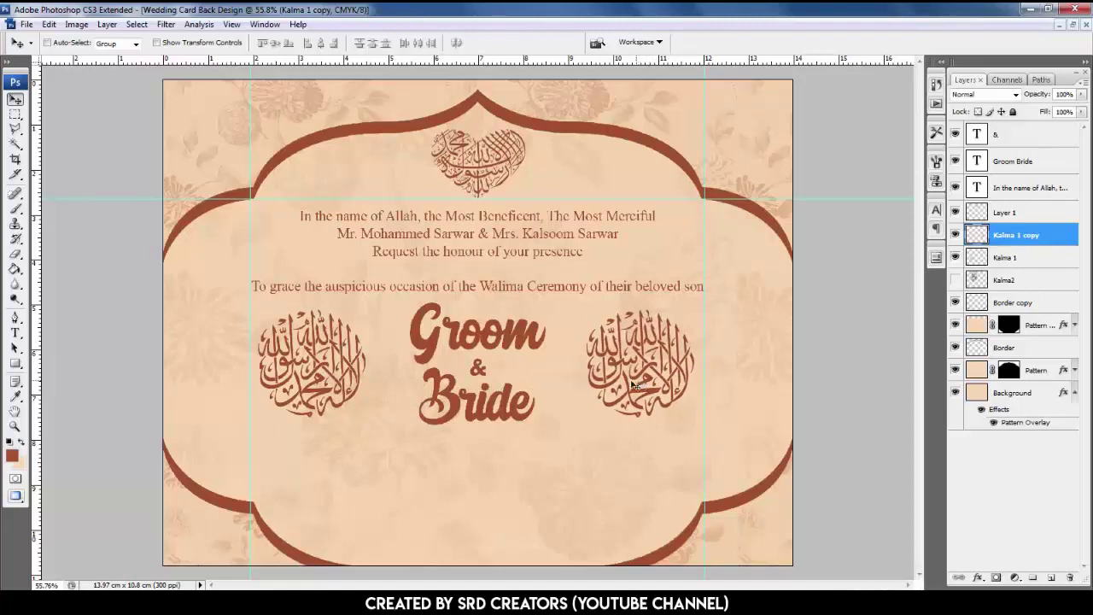
- Add centred text below the couple's names: the bride's parents line, Programme, Inshallah On Sunday 8th December 2019, Reception: 12:30pm, Lunch: 1:30pm and the venue
{"action": "left_click", "coordinate": [606, 288]}
{"action": "left_click_drag", "start_coordinate": [606, 288], "coordinate": [606, 516]}
{"action": "key", "text": "t"}
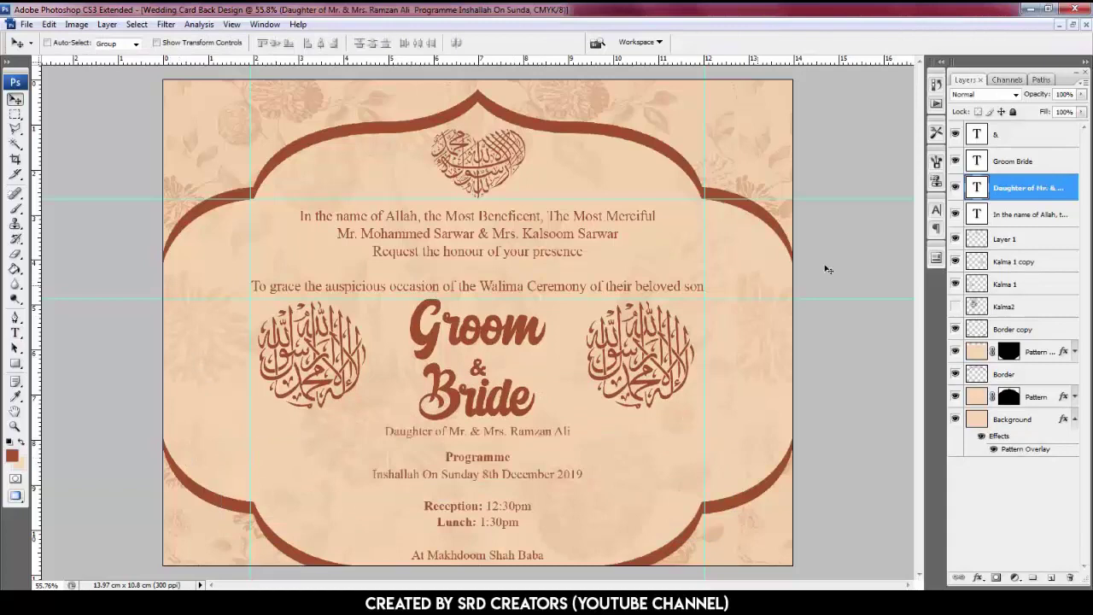
- Show the Kalma2 layer, fill its calligraphy with the reddish-brown foreground colour, and clear the selection
{"action": "left_click", "coordinate": [954, 305]}
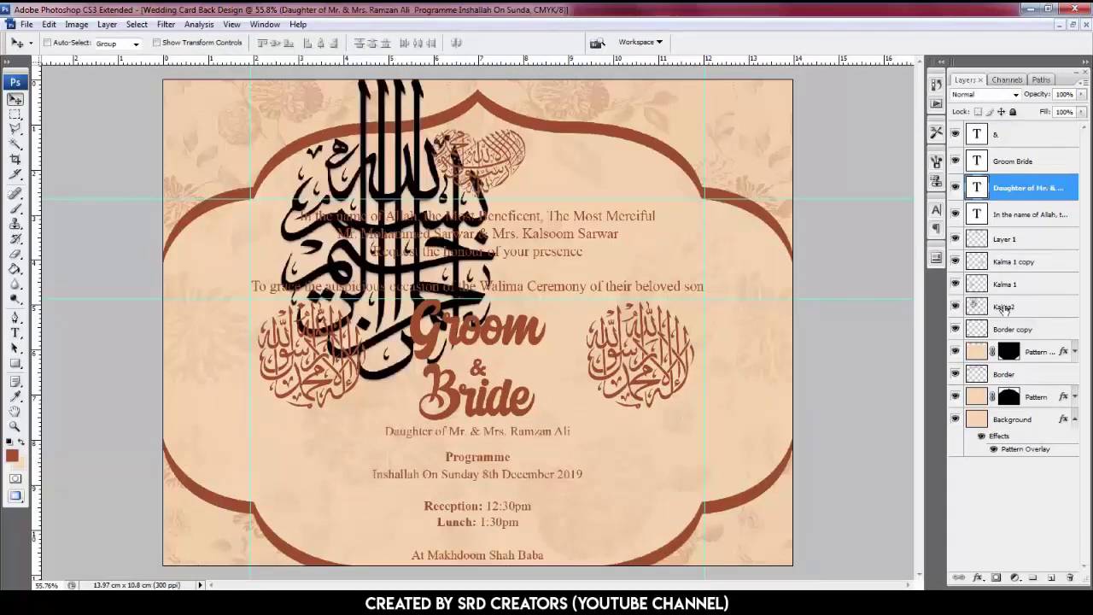
{"action": "left_click", "coordinate": [1004, 309]}
{"action": "left_click", "coordinate": [976, 305], "text": "ctrl"}
{"action": "key", "text": "alt+BackSpace"}
{"action": "key", "text": "ctrl+d"}
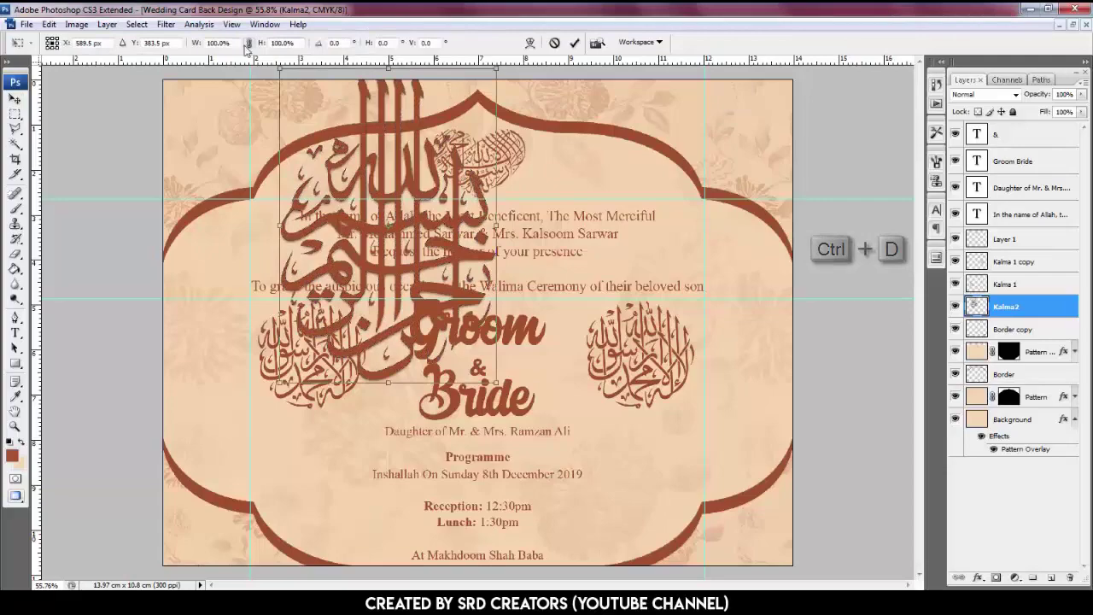
- Scale the Kalma2 calligraphy to 20% width and 20% height and place it left of the Reception and Lunch lines
{"action": "key", "text": "ctrl+t"}
{"action": "left_click", "coordinate": [206, 38]}
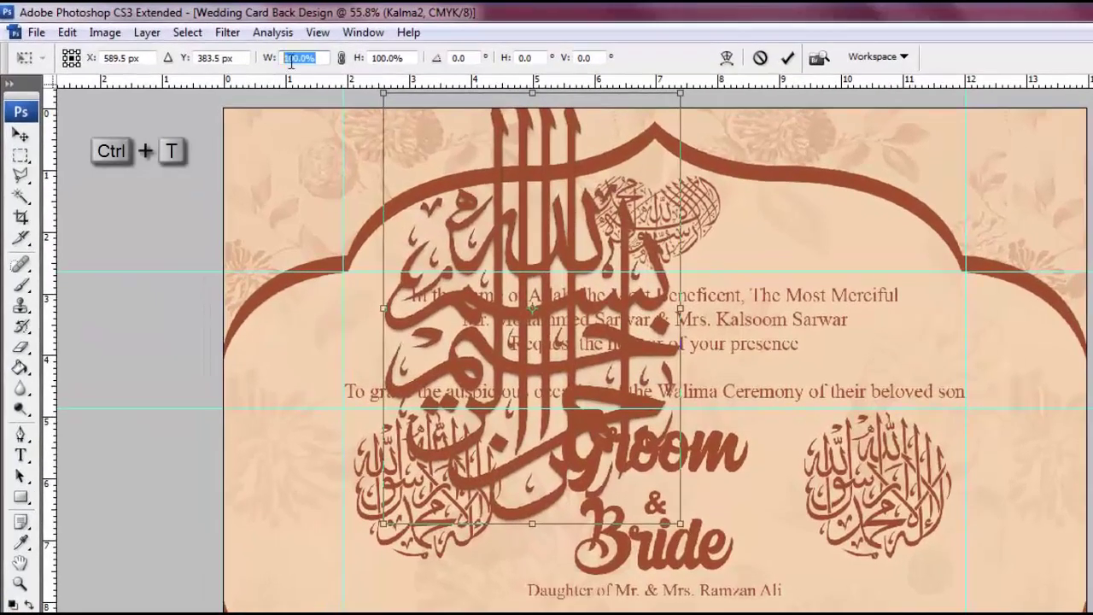
{"action": "type", "text": "20"}
{"action": "key", "text": "Tab"}
{"action": "type", "text": "20"}
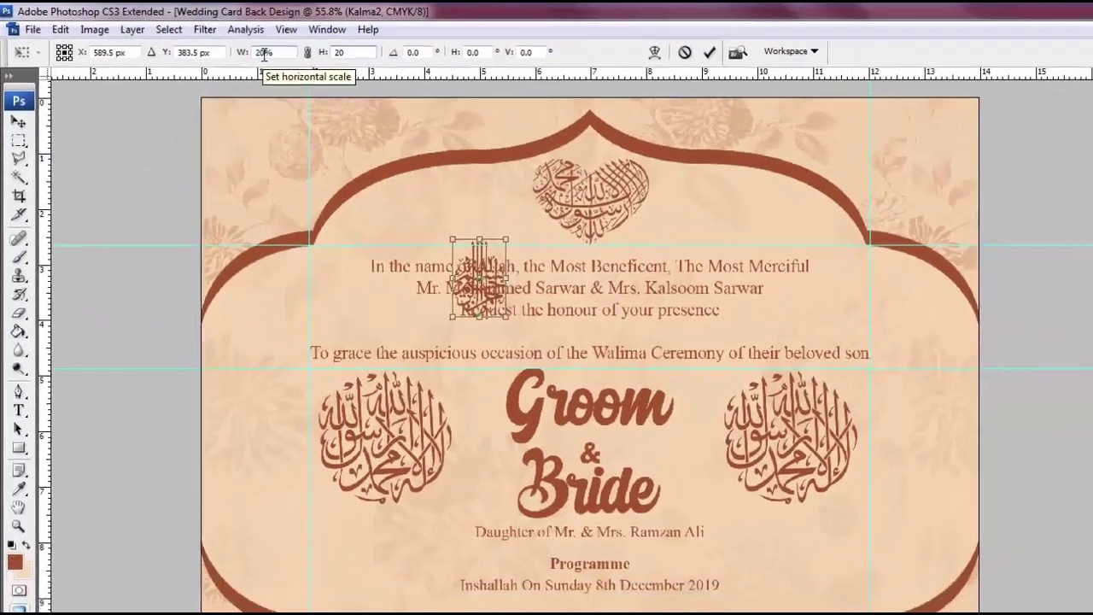
{"action": "key", "text": "Return"}
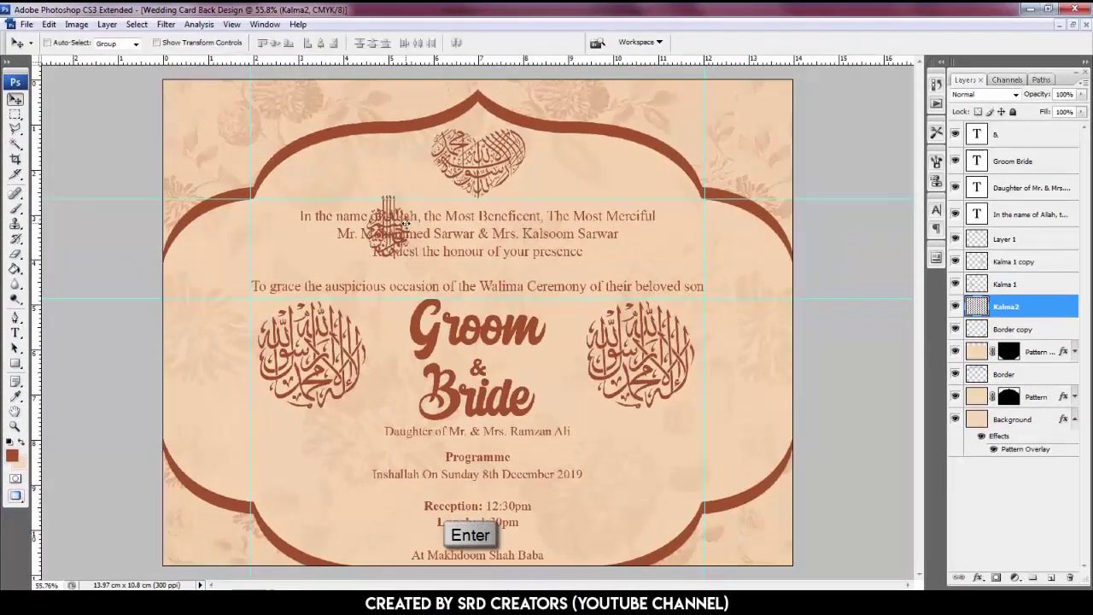
{"action": "left_click_drag", "start_coordinate": [406, 224], "coordinate": [412, 513]}
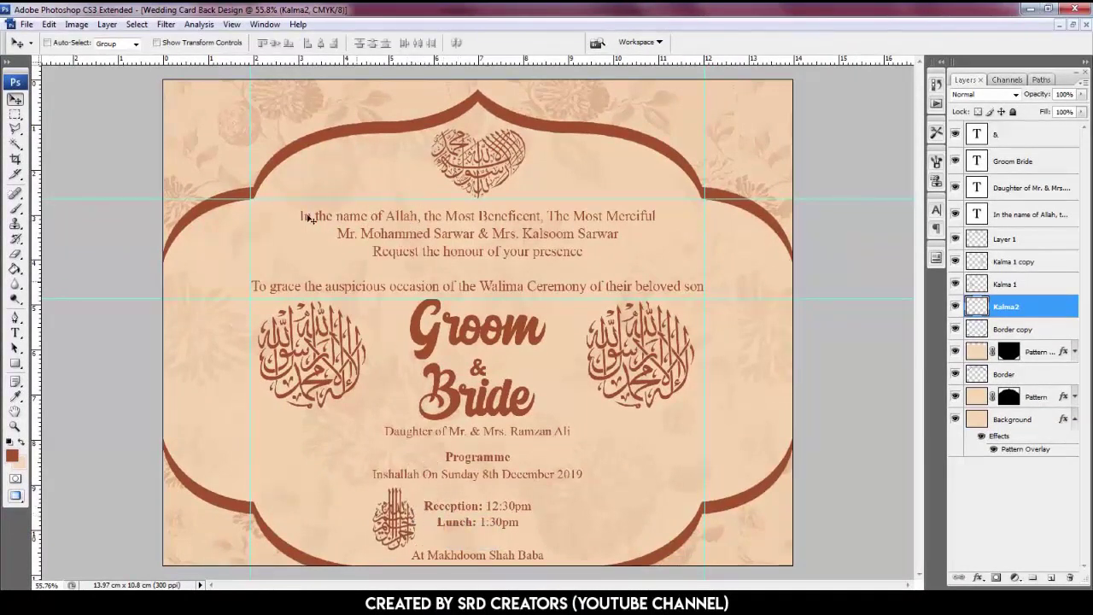
- Add vertical guides at both ends of the date line, duplicate Kalma2 to the right of the Reception and Lunch lines, and hide the guides
{"action": "left_click_drag", "start_coordinate": [37, 355], "coordinate": [376, 449]}
{"action": "left_click_drag", "start_coordinate": [560, 486], "coordinate": [582, 489]}
{"action": "left_click_drag", "start_coordinate": [414, 472], "coordinate": [579, 472]}
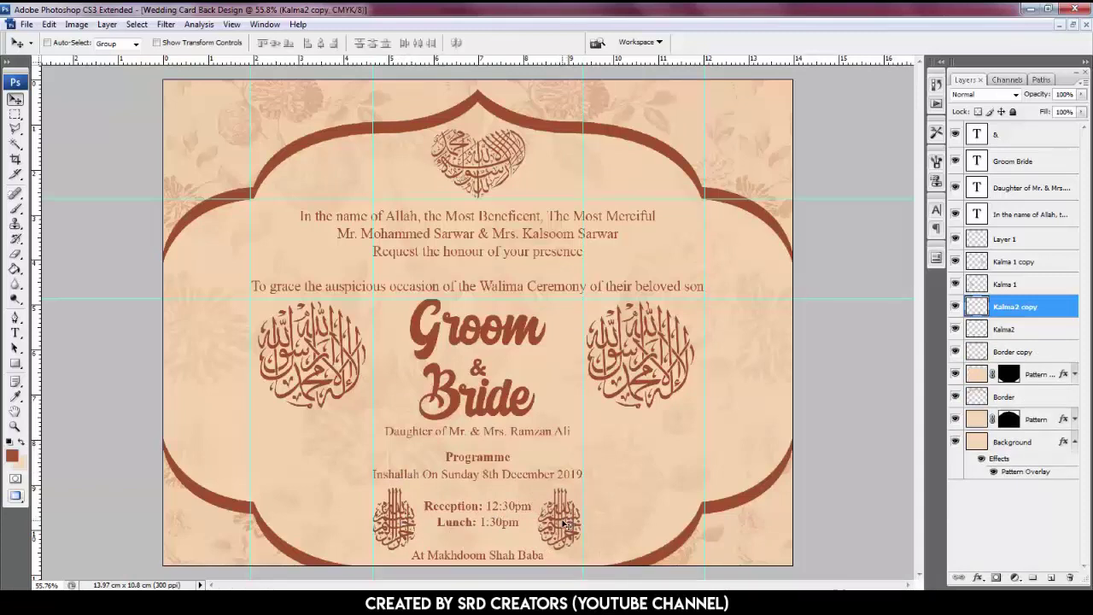
{"action": "key", "text": "ctrl+semicolon"}
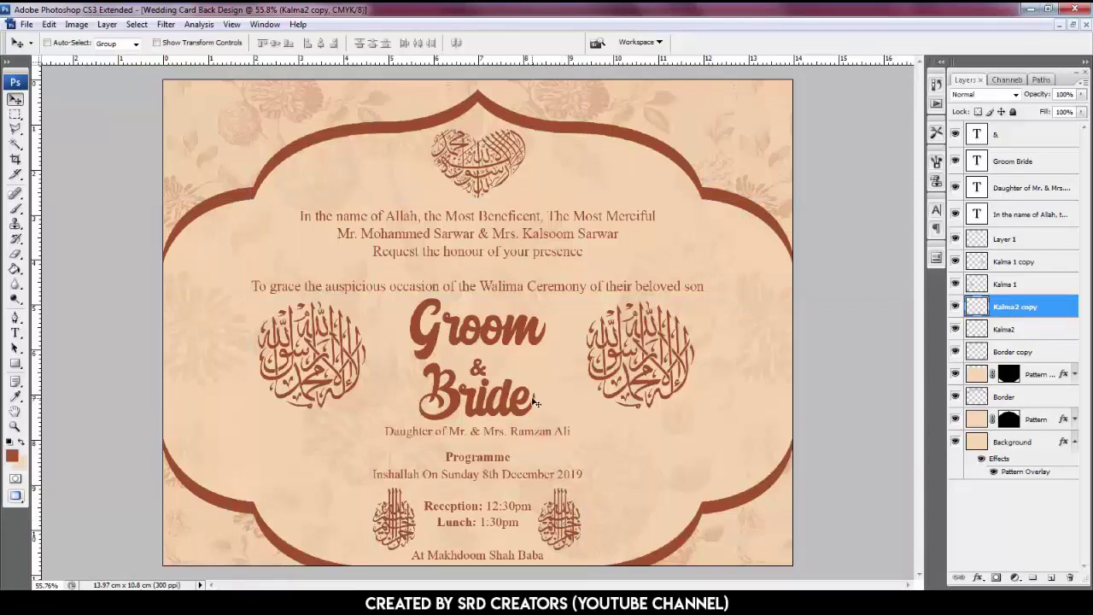